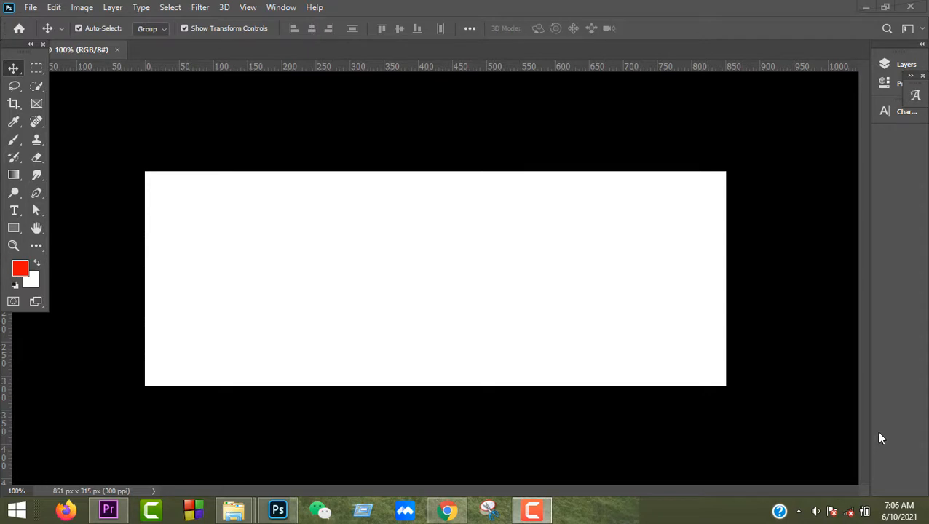
- Close the open document and start a new one with a width of 851 pixels and a height of 315 pixels
key("ctrl+w")
left_click(30, 8)
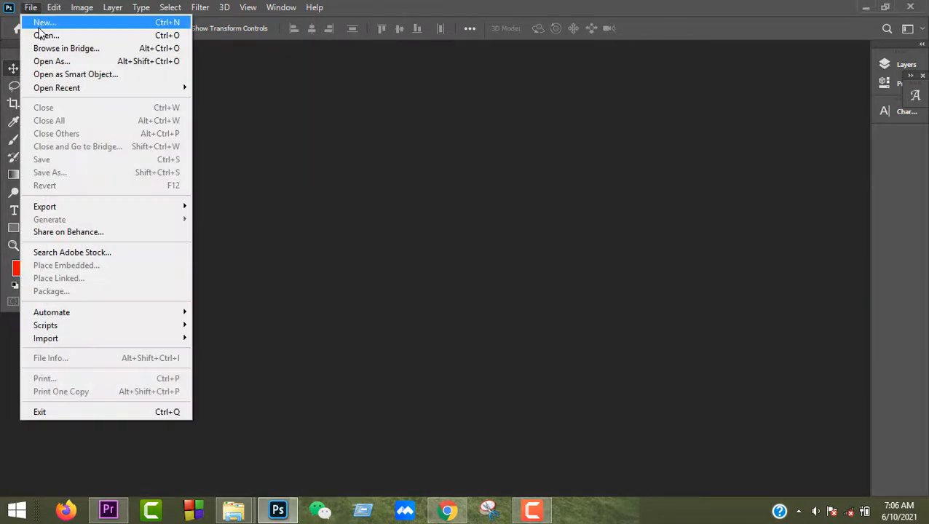
left_click(42, 24)
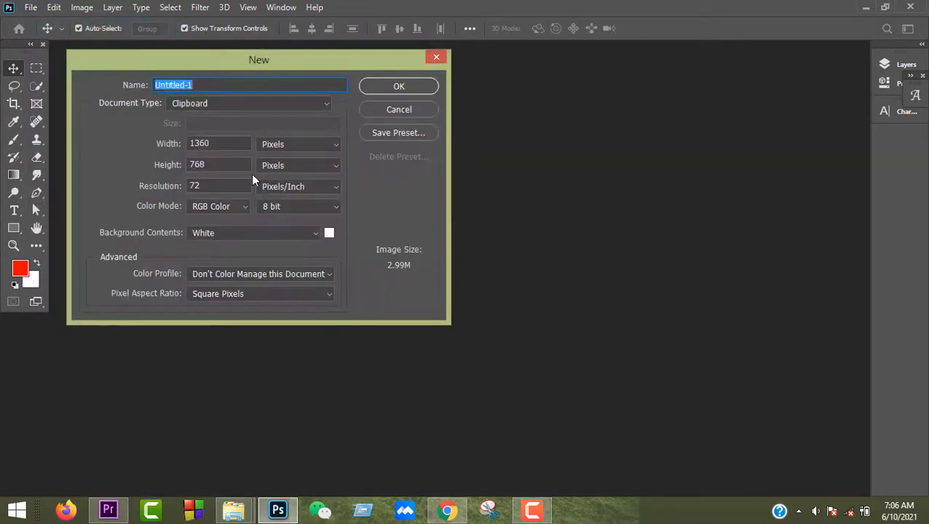
left_click(224, 142)
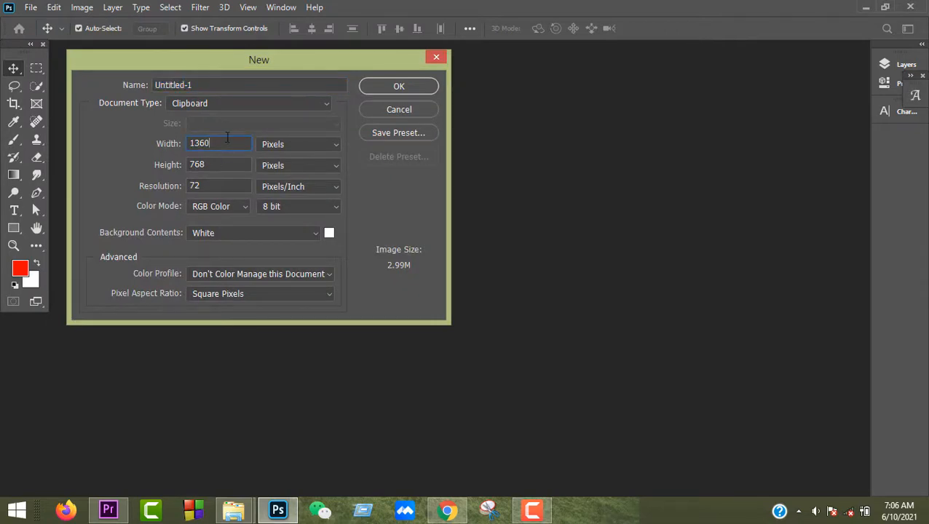
left_click_drag(227, 146, 146, 138)
type("851")
left_click_drag(219, 165, 142, 151)
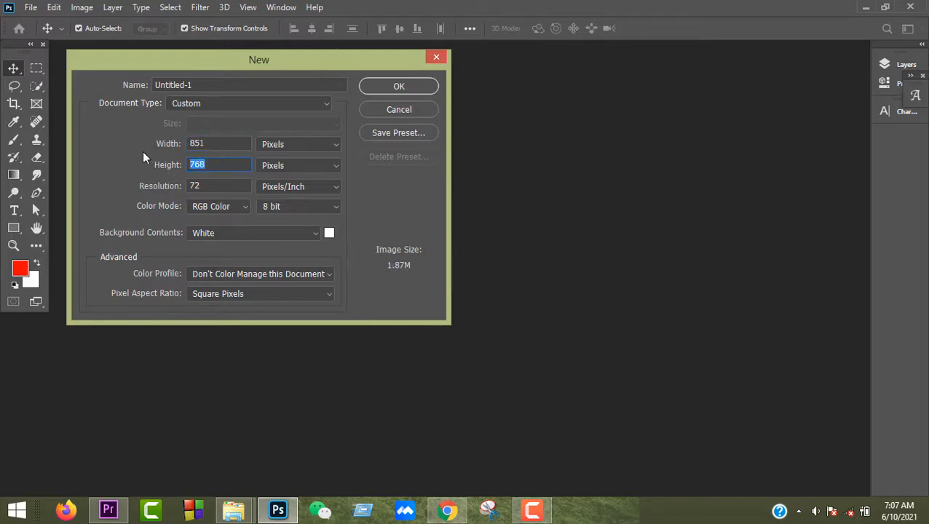
type("315")
- Set the resolution to 300 pixels/inch with RGB Color mode and create the new document
key("Tab")
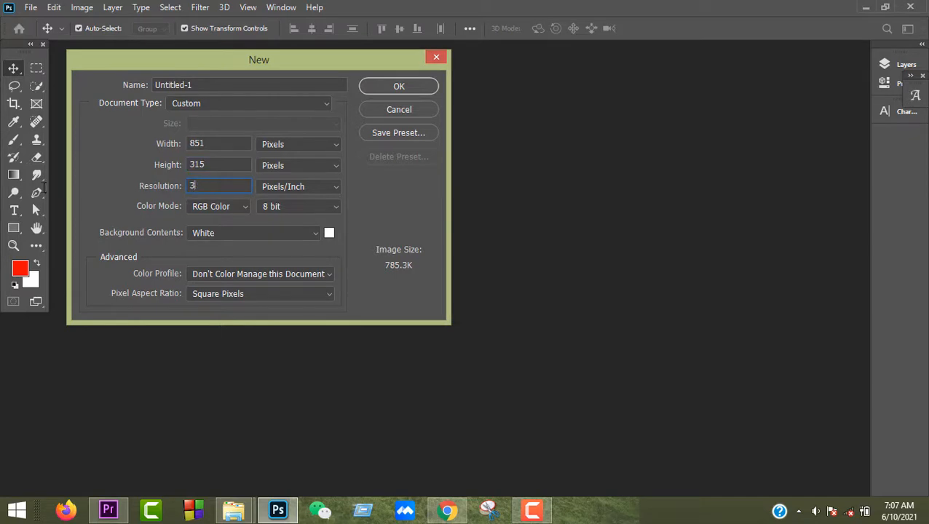
type("300")
left_click(196, 206)
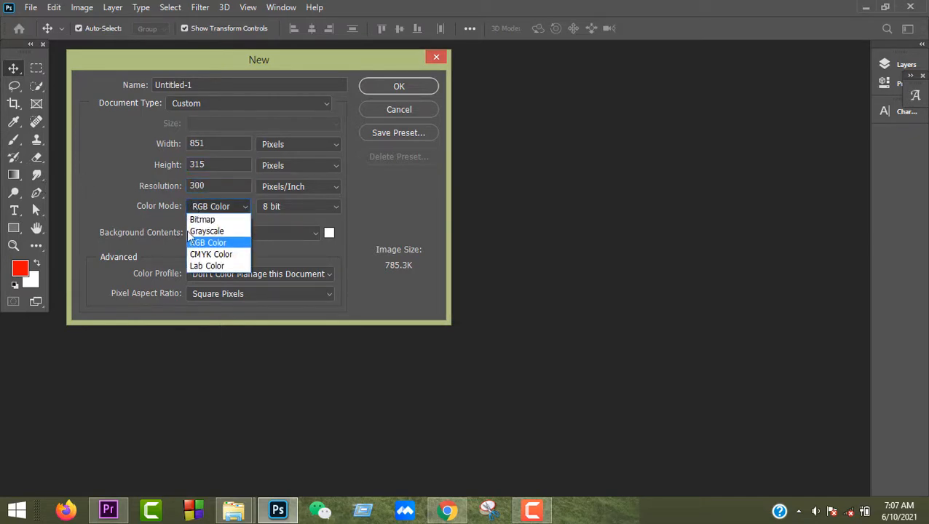
left_click(209, 241)
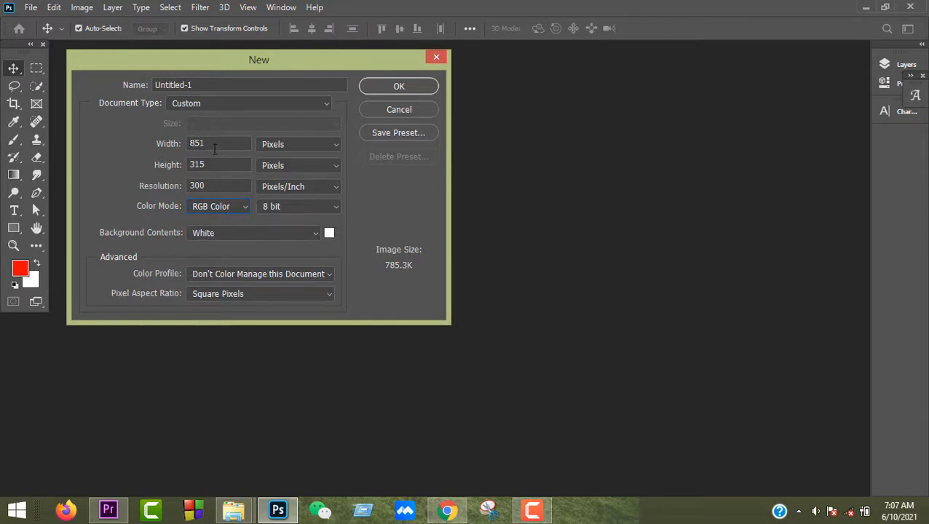
left_click(391, 87)
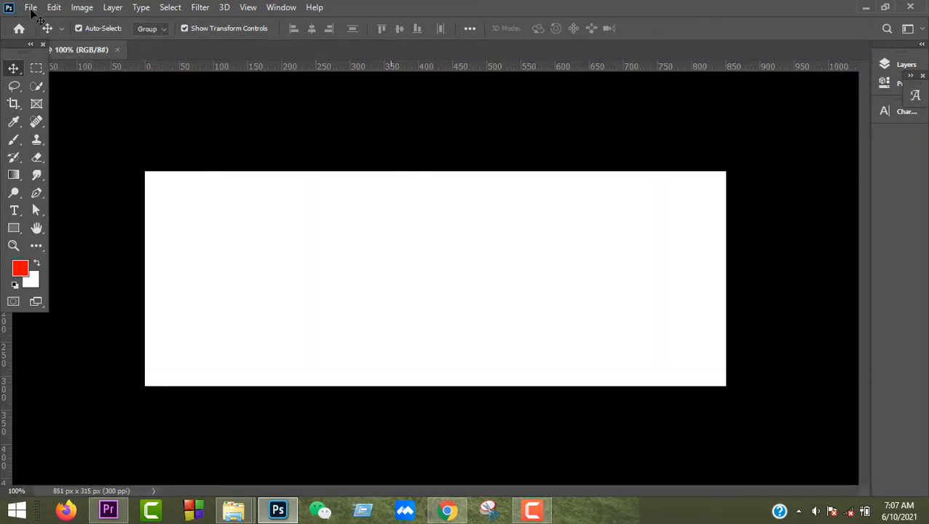
left_click(30, 8)
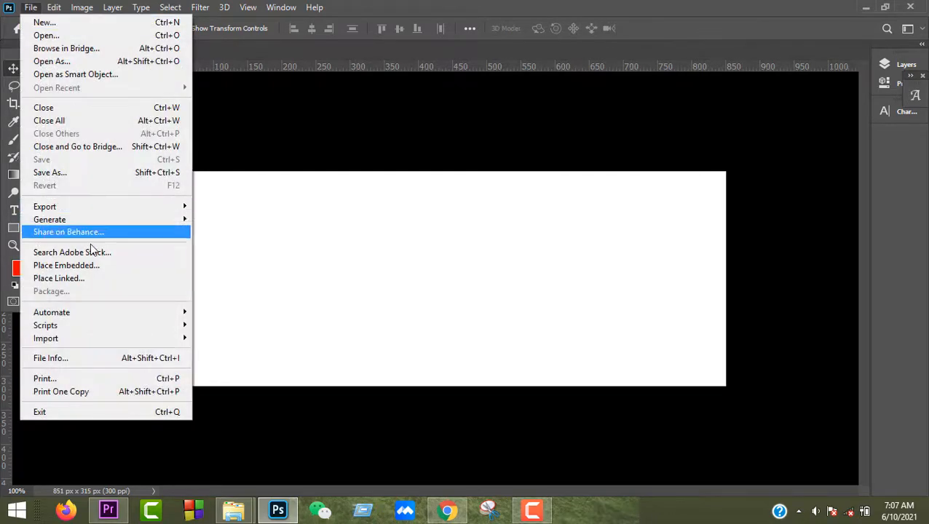
left_click(75, 264)
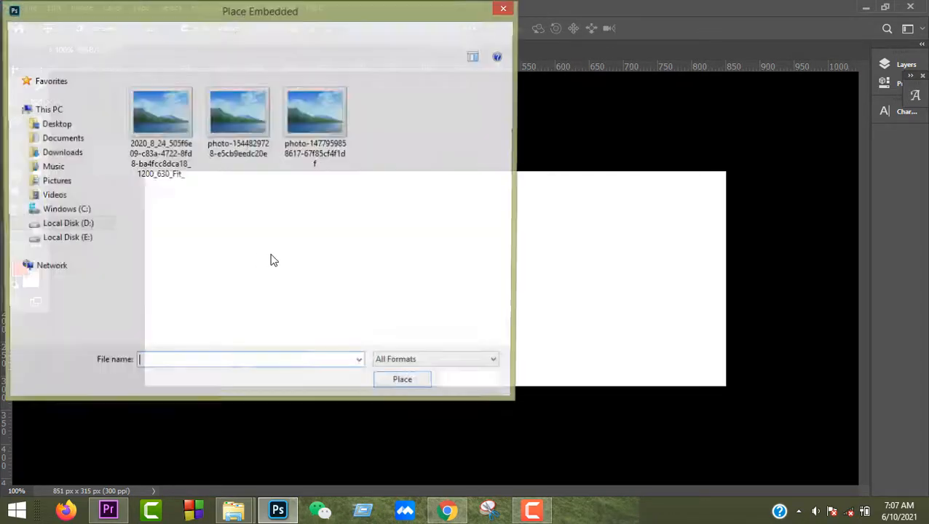
double_click(237, 124)
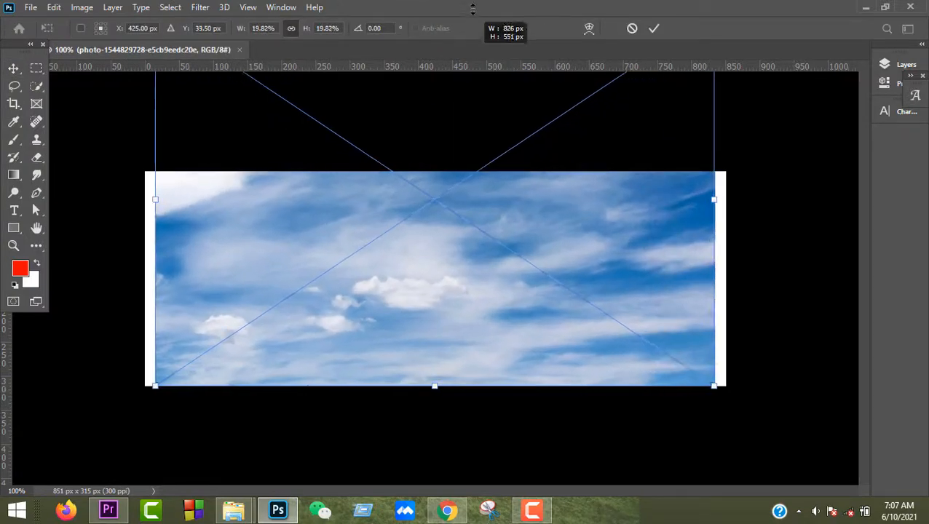
- Scale the placed sky photo to about 20.88% and position it so it covers the whole canvas
left_click_drag(429, 284, 433, 328)
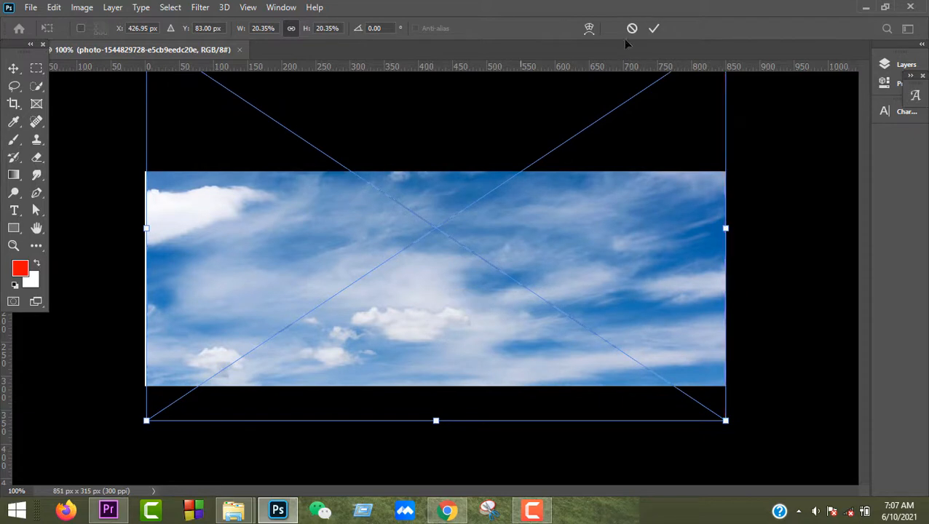
left_click_drag(725, 227, 738, 228)
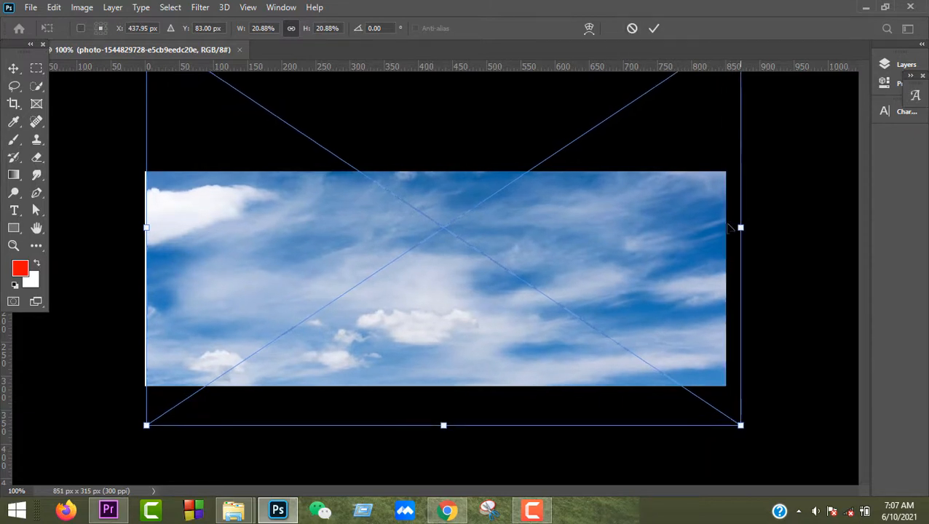
left_click_drag(649, 238, 647, 238)
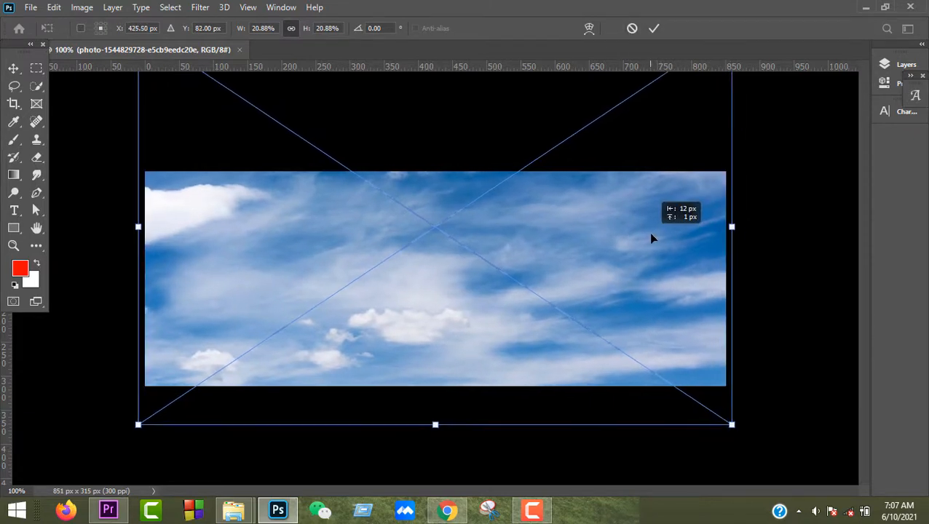
left_click(653, 29)
left_click(788, 203)
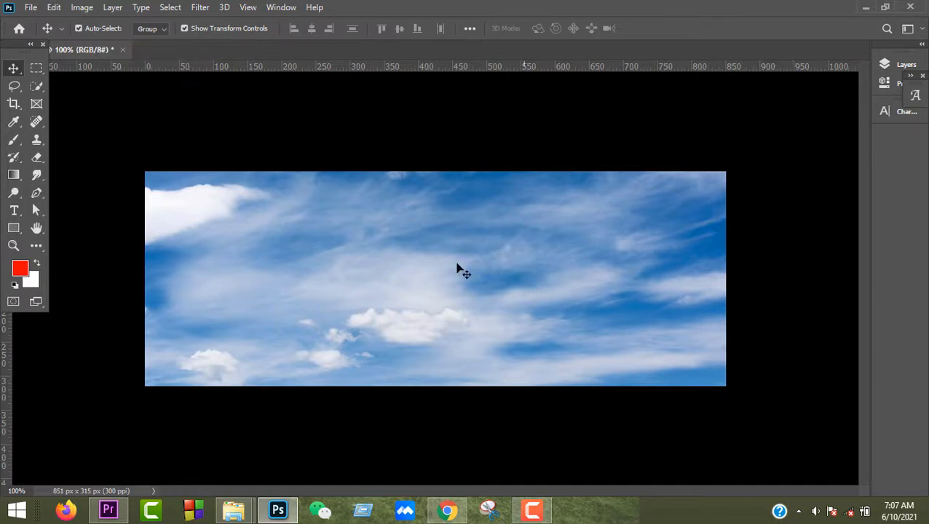
- Show the layers and lower the sky photo layer's opacity to 98%
left_click(482, 263)
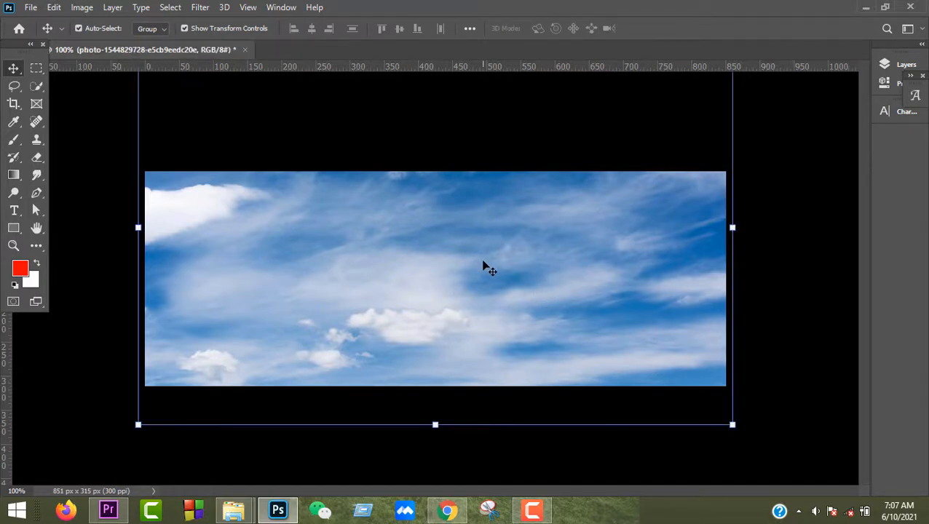
left_click(290, 9)
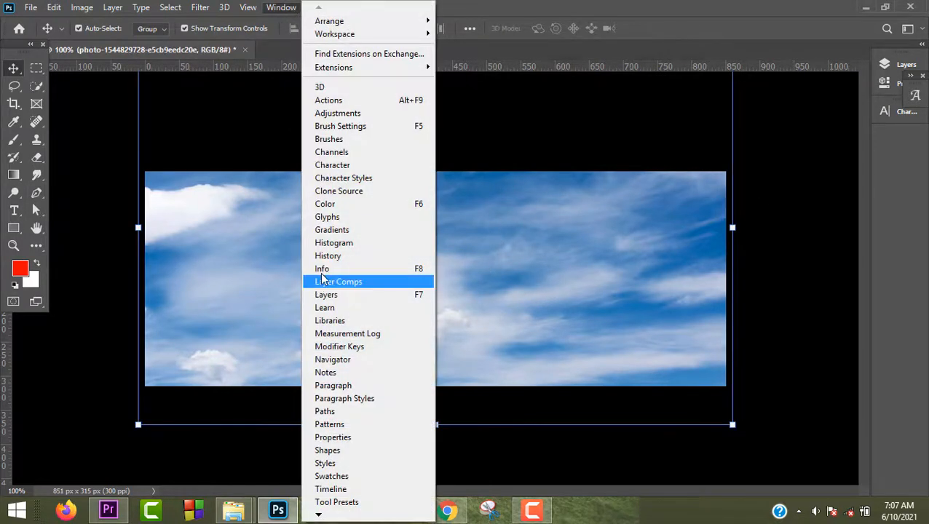
left_click(323, 295)
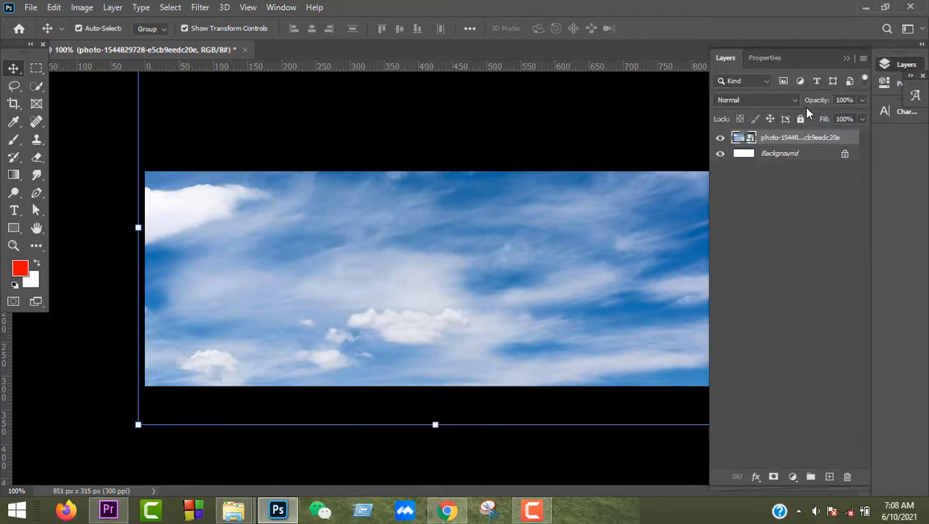
left_click_drag(803, 107, 815, 105)
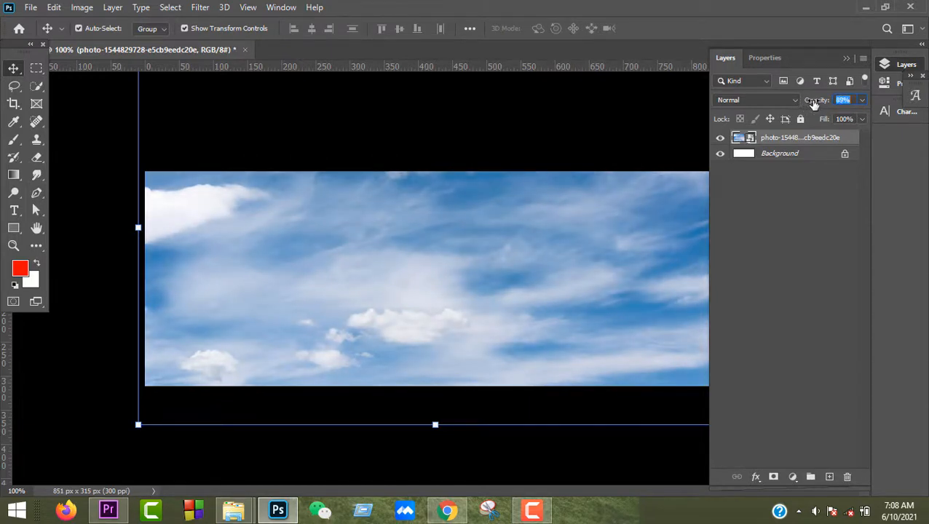
left_click(796, 98)
type("98")
left_click(496, 122)
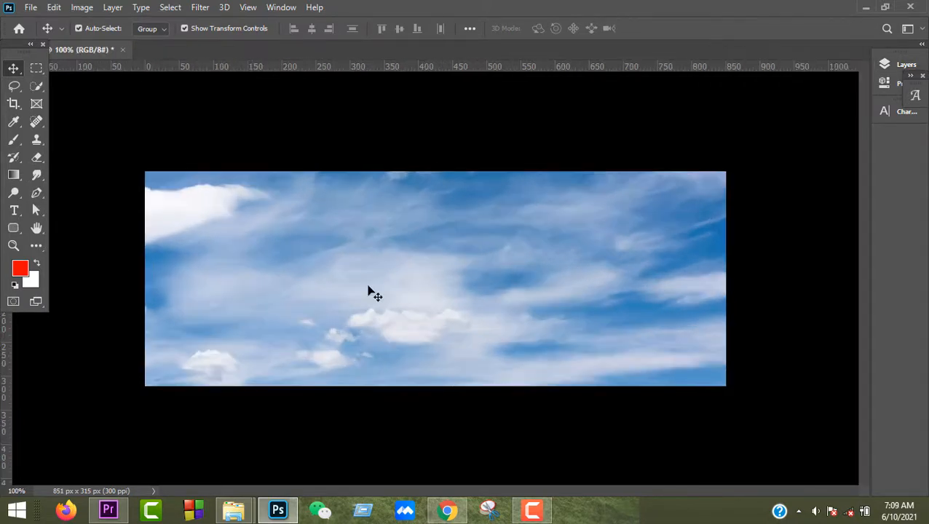
- Draw a rounded rectangle with a 65 px corner radius, about 199 × 412 px, extending from above the canvas to its lower edge
left_click(13, 228)
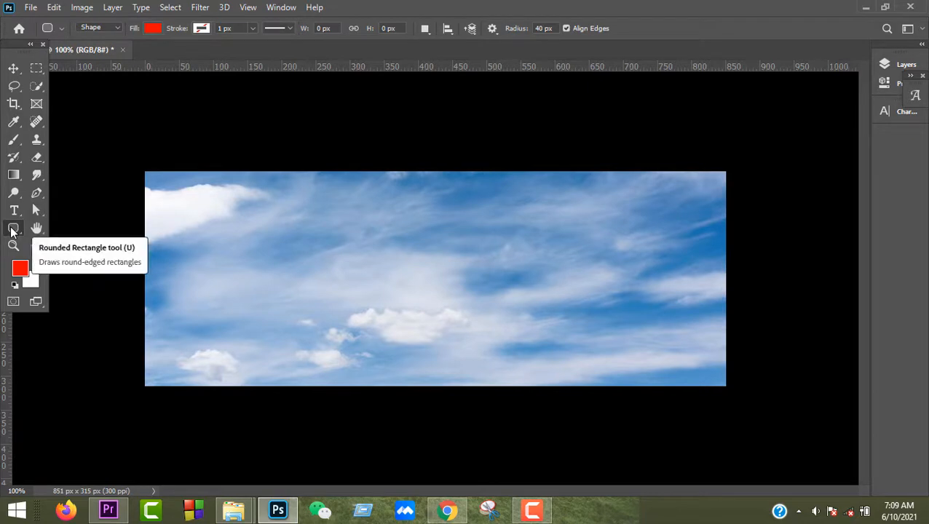
right_click(12, 230)
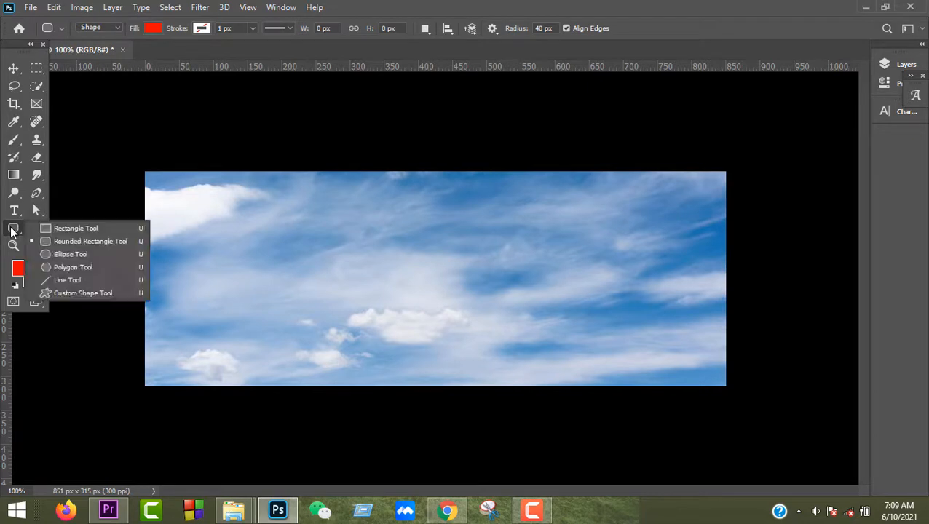
left_click(98, 244)
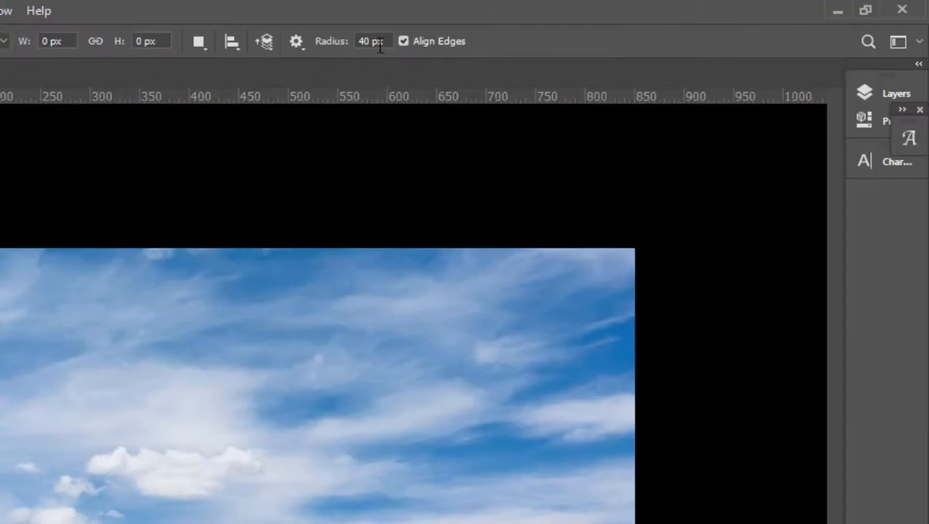
left_click(383, 40)
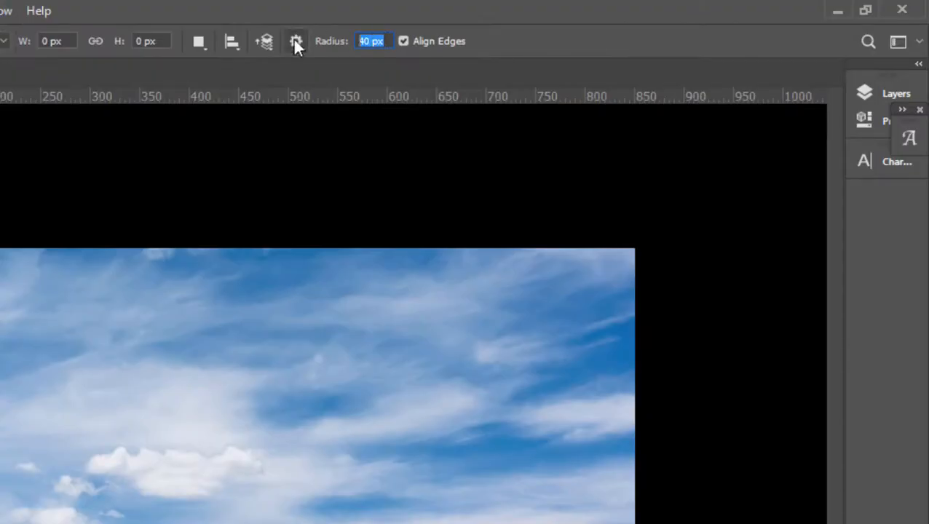
type("65")
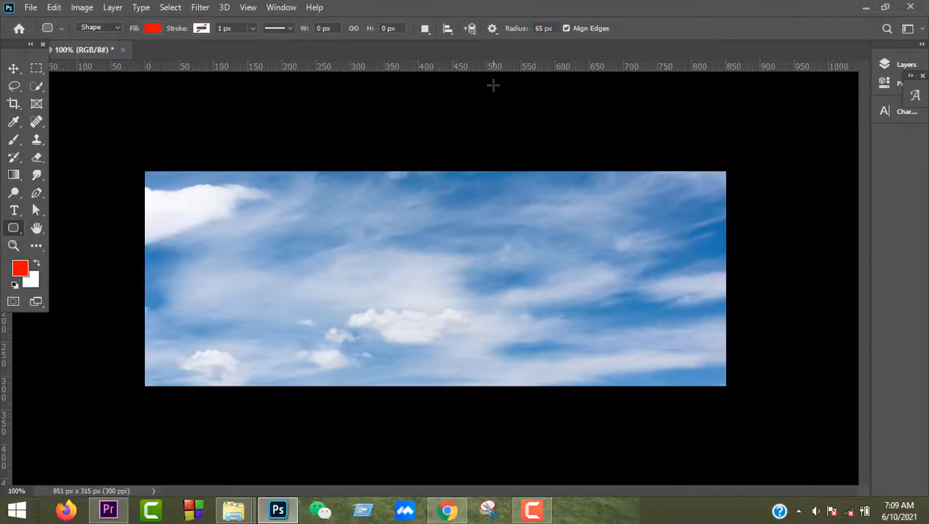
left_click_drag(295, 106, 433, 386)
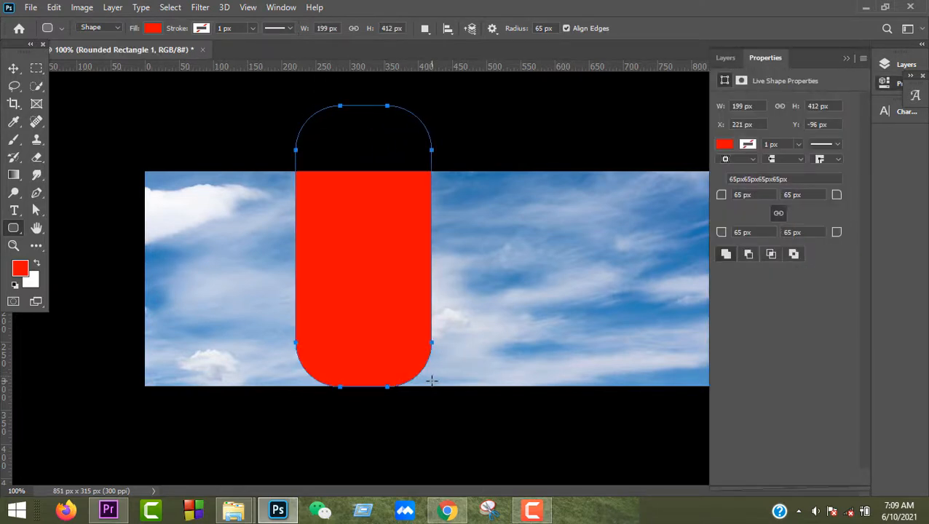
- Apply the red fill colour fd0500 to the rounded rectangle
left_click(153, 27)
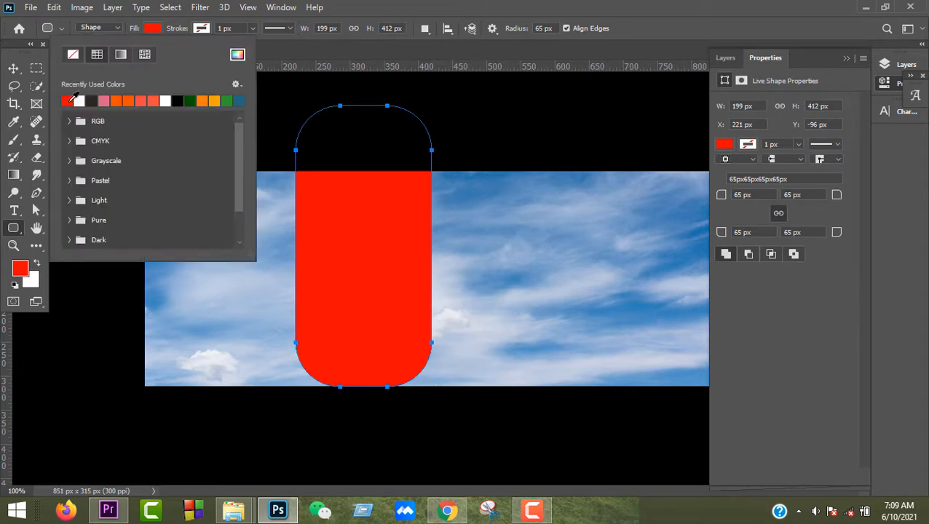
left_click(236, 56)
left_click_drag(362, 238, 651, 58)
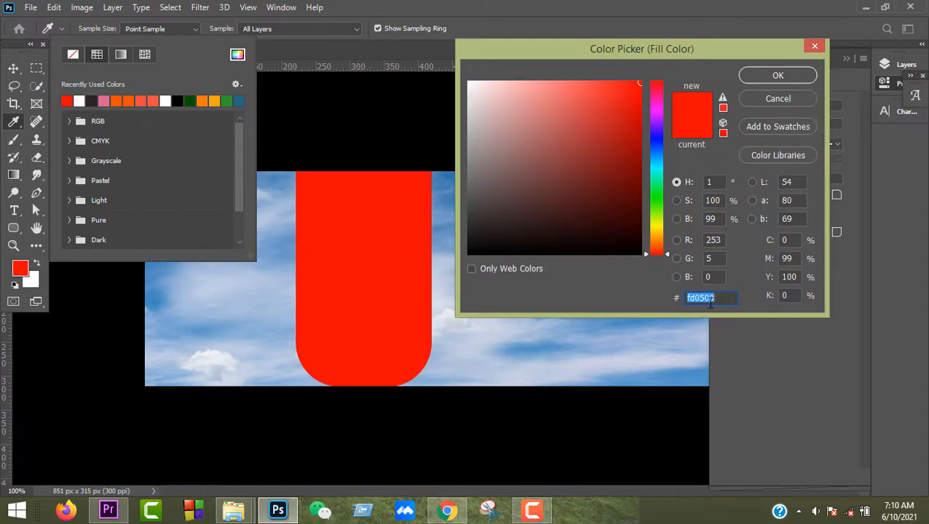
left_click(790, 76)
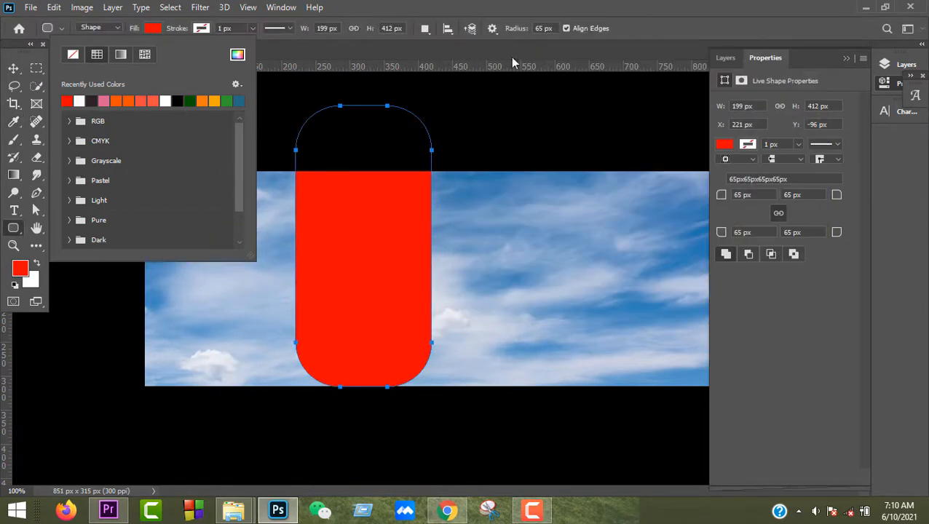
- Rotate the red rounded rectangle 30° clockwise and move it up so its upper part extends beyond the canvas
left_click(13, 70)
key("ctrl+t")
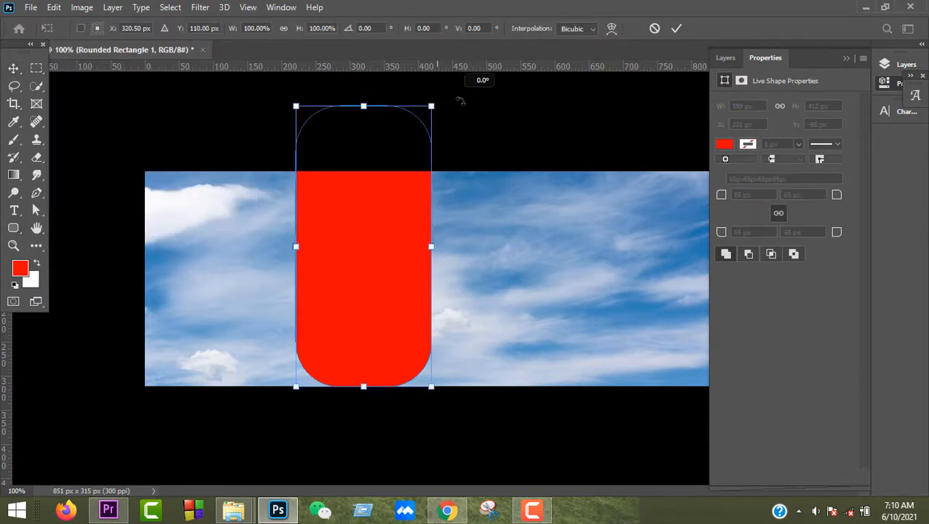
left_click_drag(460, 100, 512, 128)
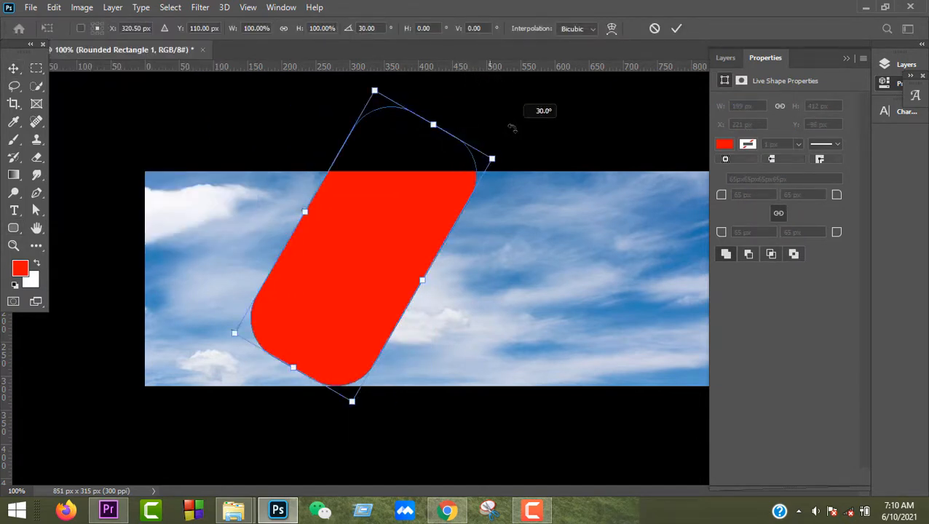
left_click_drag(393, 235, 393, 190)
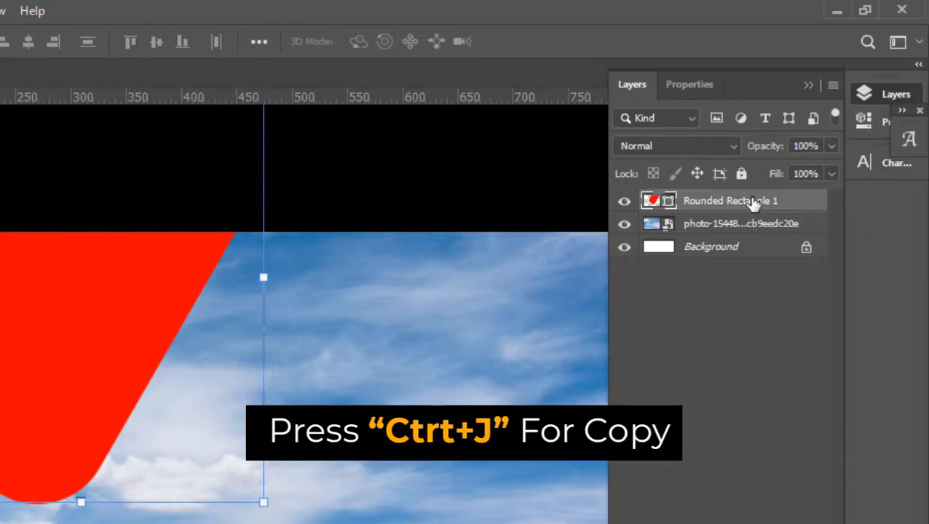
- Duplicate the red rounded rectangle layer and change the copy's fill to the darker red a2312e
key("ctrl+j")
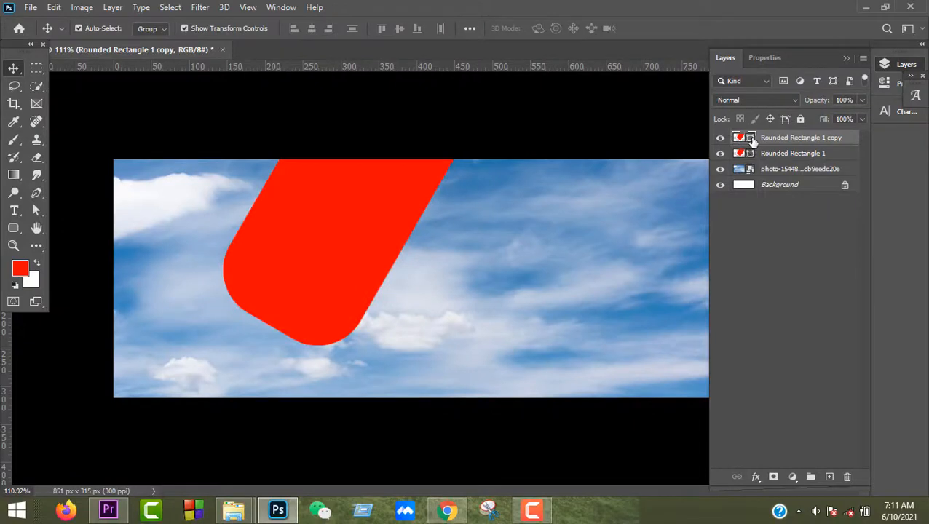
double_click(751, 138)
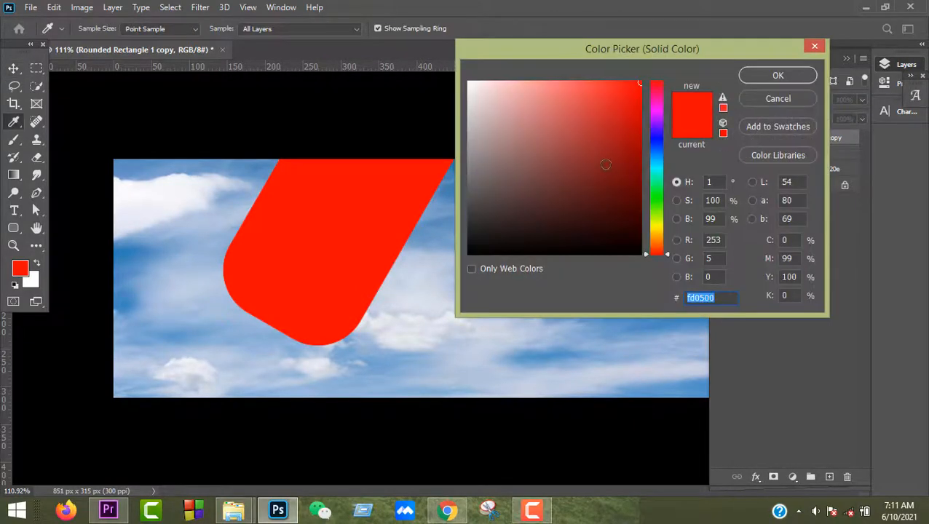
mouse_move(605, 164)
left_mouse_down()
mouse_move(579, 93)
mouse_move(591, 144)
left_mouse_up()
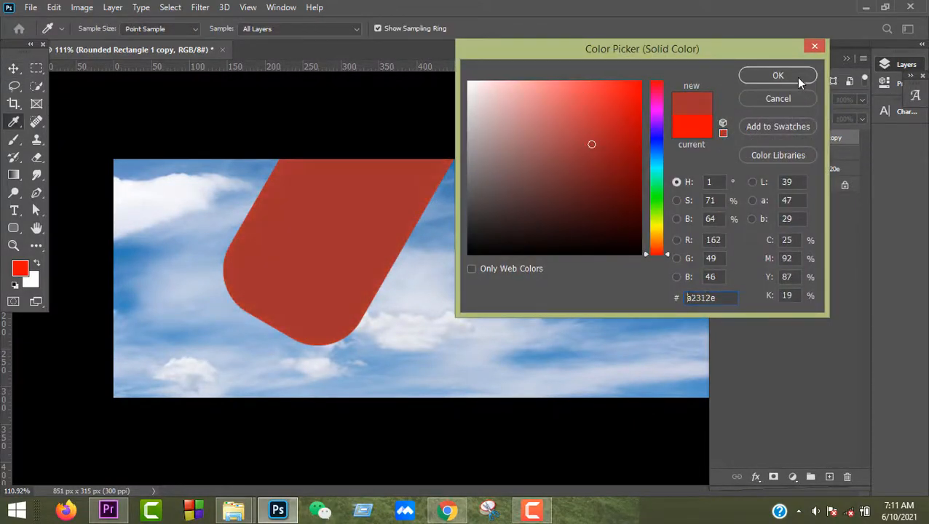
left_click(795, 75)
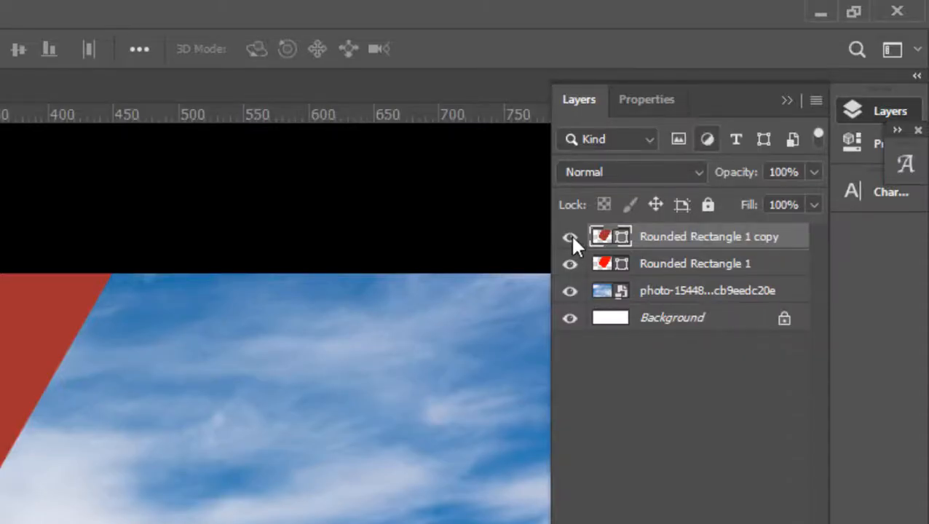
- Hide the dark red copy and place the city skyline photo as an embedded image above the original rounded rectangle, covering it
left_click(569, 235)
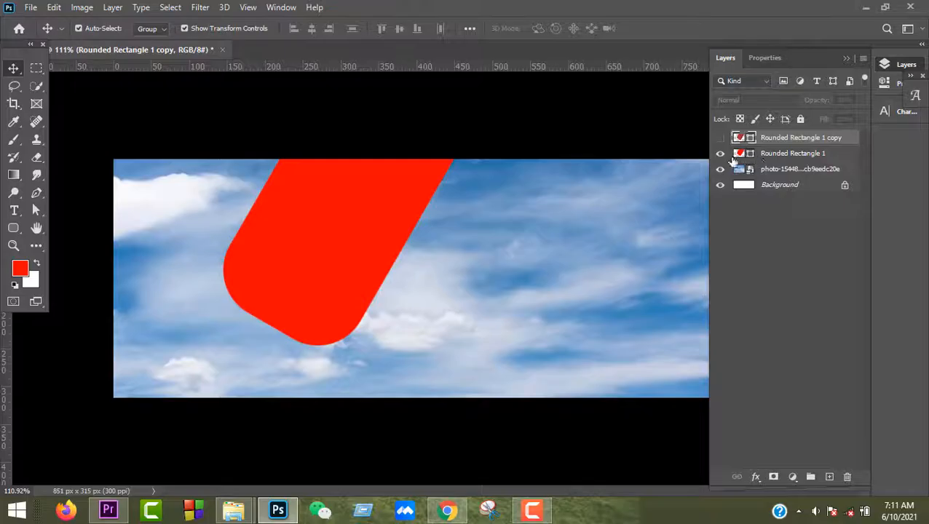
left_click(789, 152)
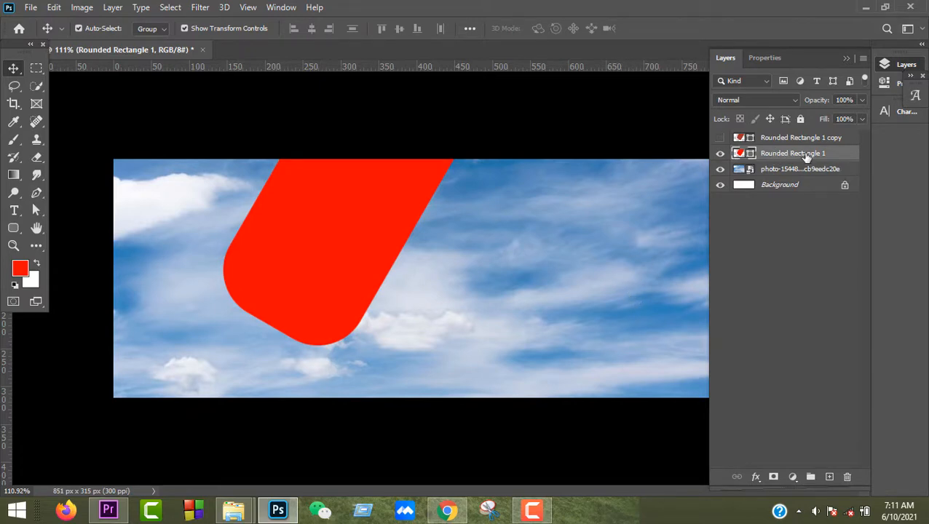
left_click(31, 7)
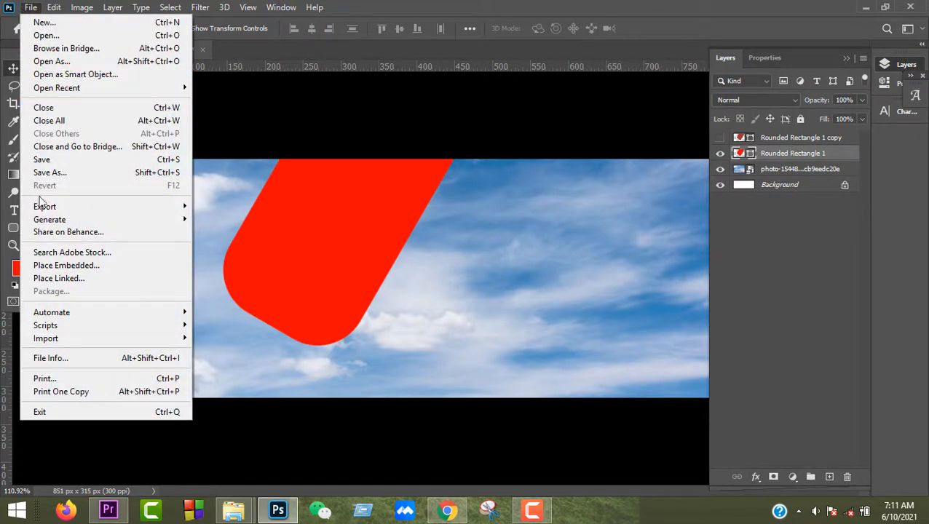
left_click(63, 268)
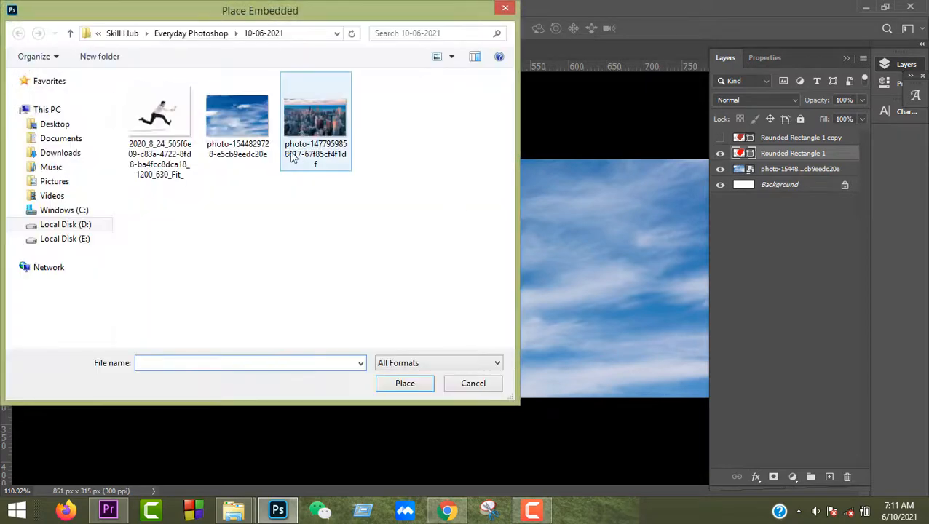
double_click(306, 119)
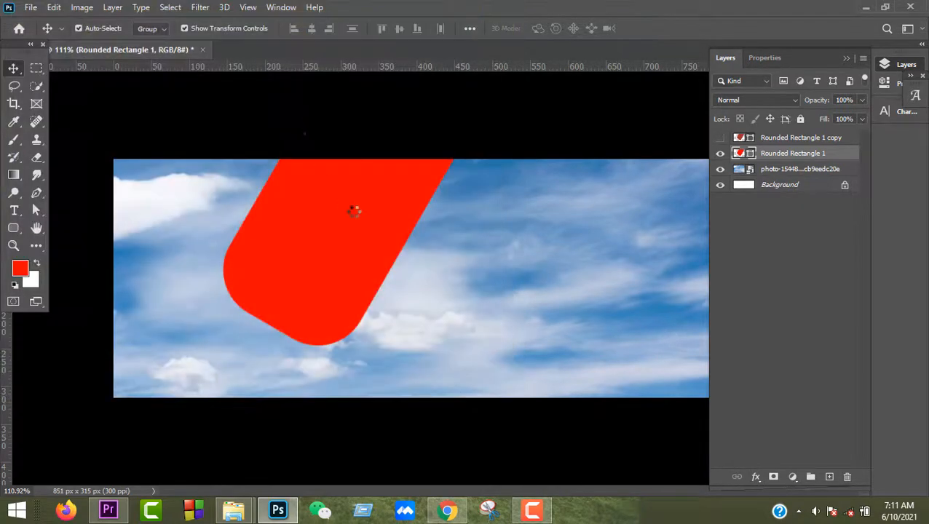
left_click_drag(499, 229, 382, 191)
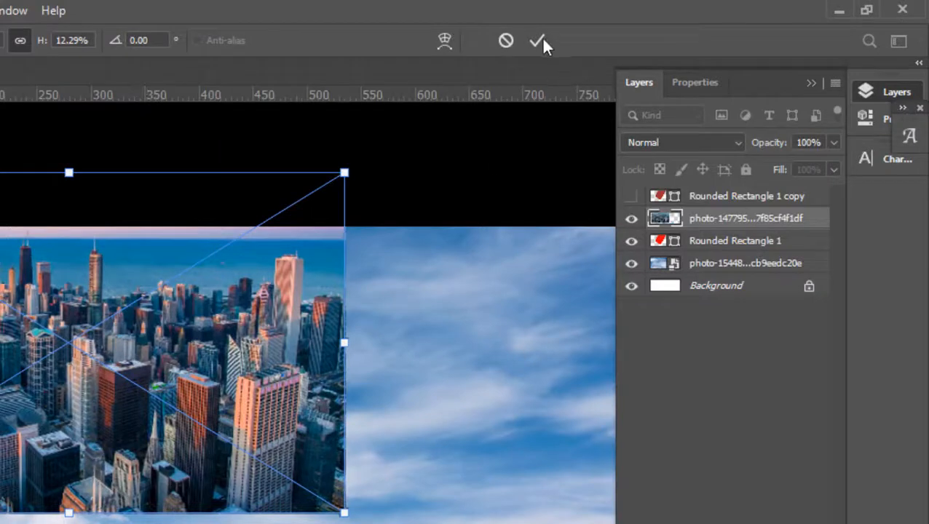
left_click(538, 41)
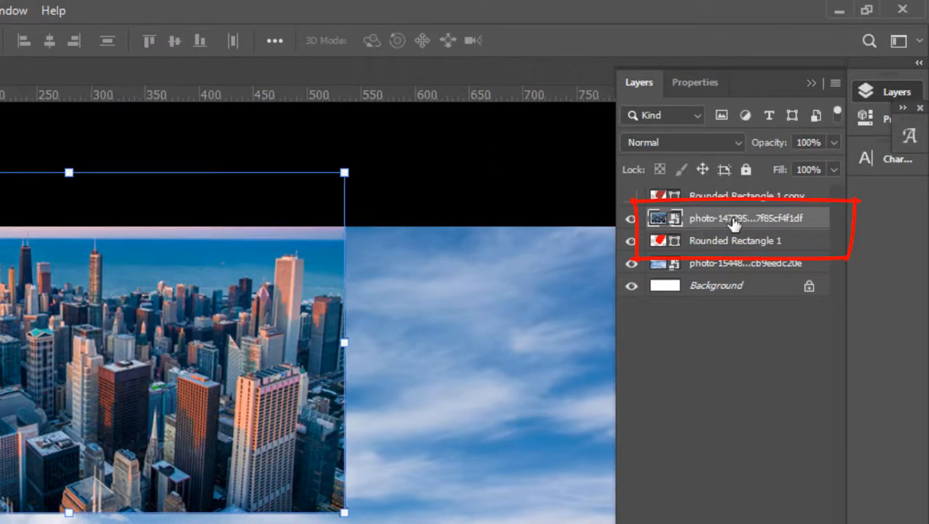
- Clip the city photo to the rounded rectangle, scale it down to 9.73% and position it to fill the visible shape
right_click(734, 222)
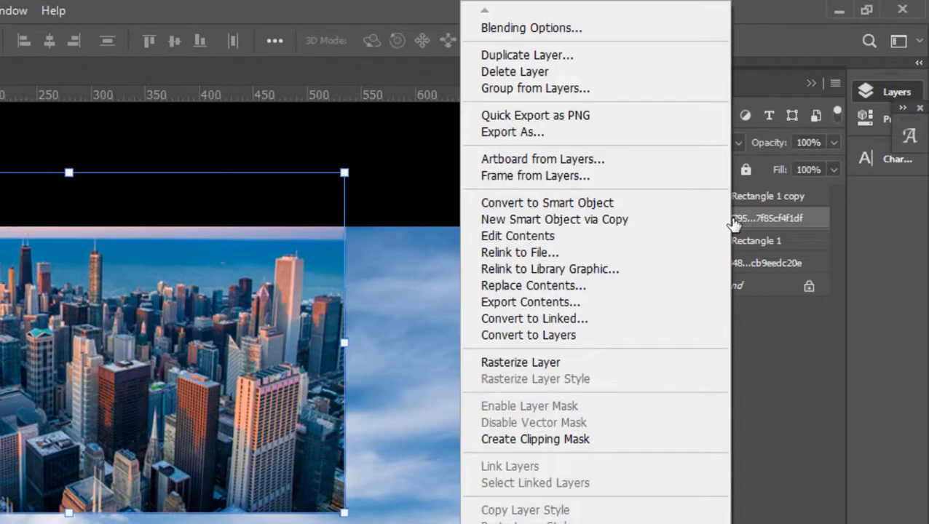
left_click(548, 439)
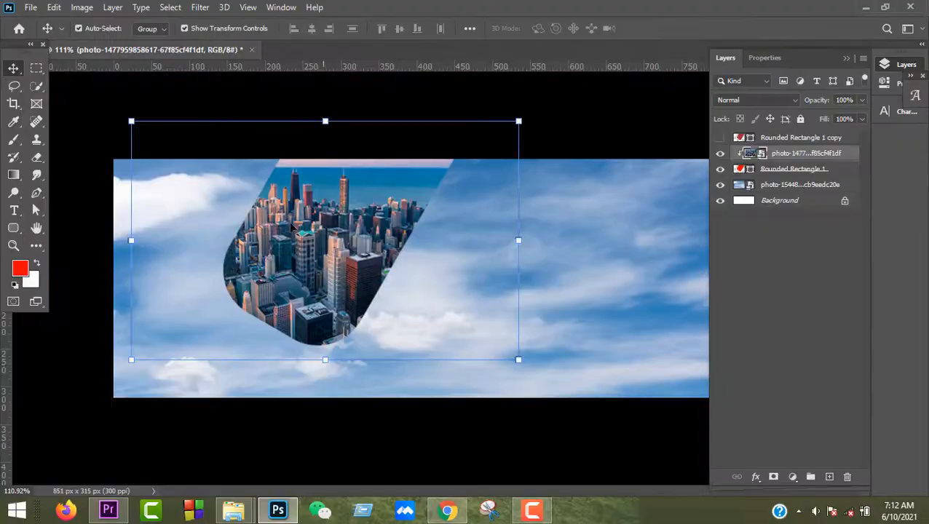
left_click_drag(128, 239, 205, 239)
left_click_drag(360, 204, 347, 210)
mouse_move(507, 342)
left_mouse_down()
mouse_move(479, 337)
mouse_move(497, 339)
left_mouse_up()
left_click_drag(327, 289, 331, 297)
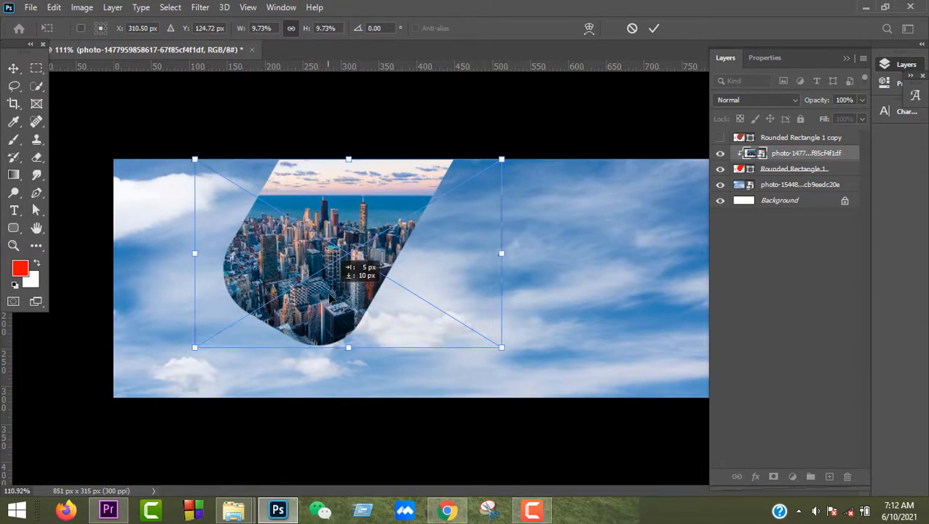
left_click(653, 29)
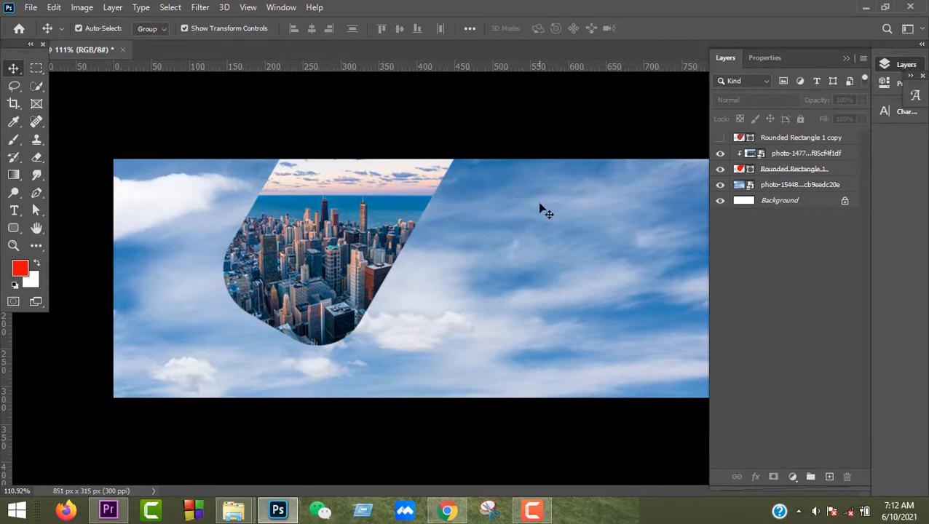
- Add a drop shadow to the original rounded rectangle with 11% spread and a slightly raised shadow opacity
left_click(843, 172)
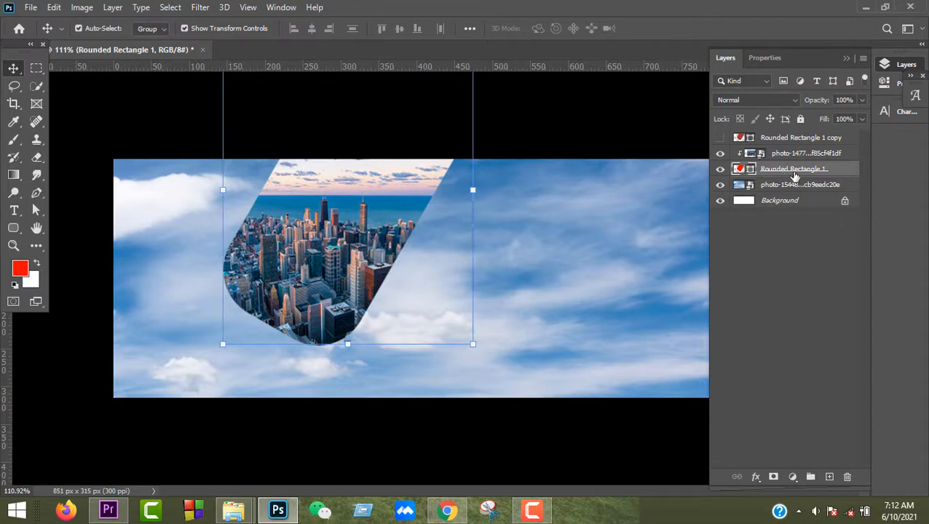
double_click(846, 173)
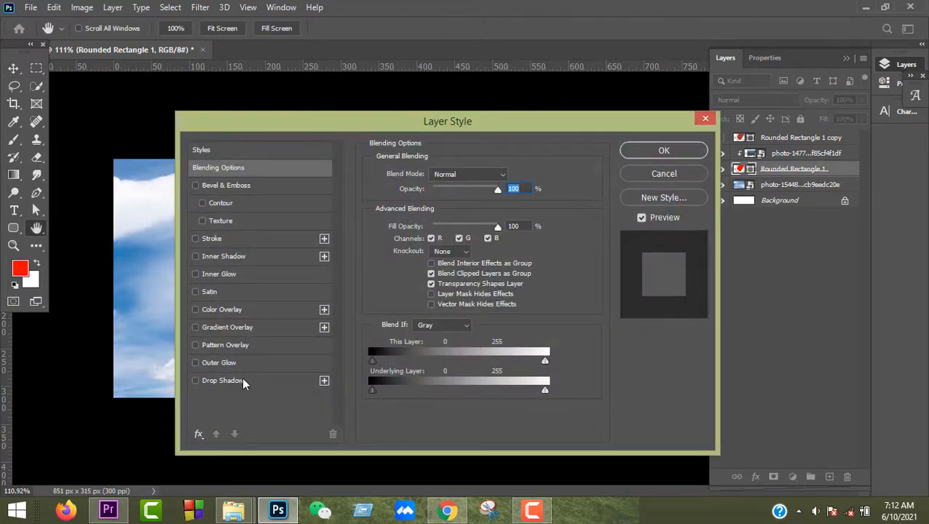
left_click_drag(288, 126, 615, 38)
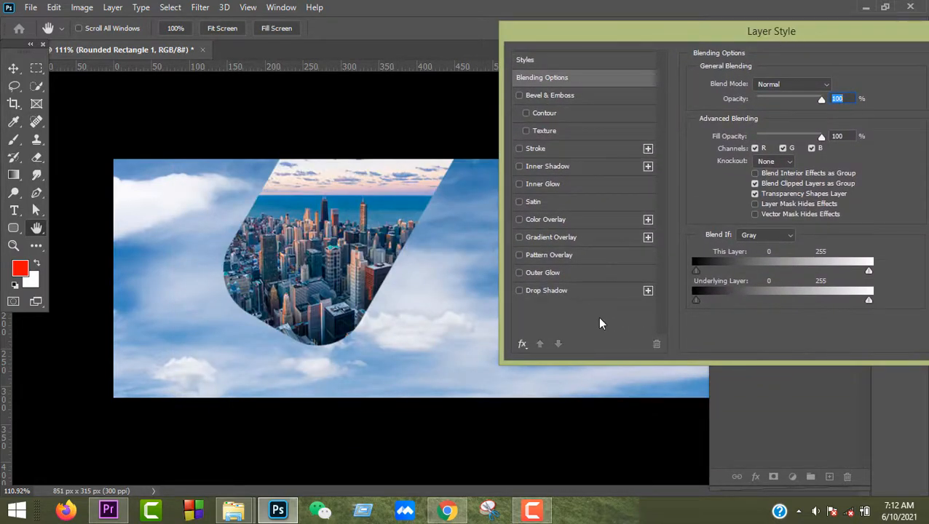
left_click(519, 290)
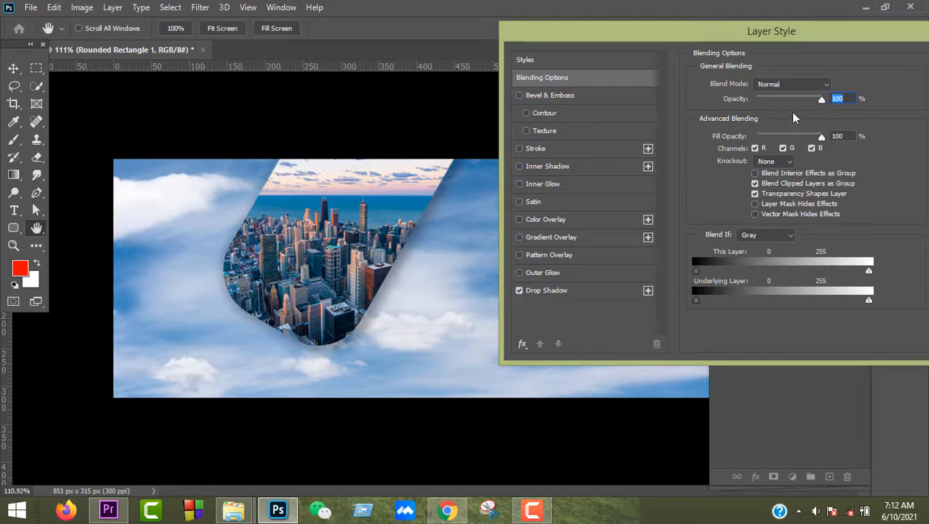
left_click(557, 294)
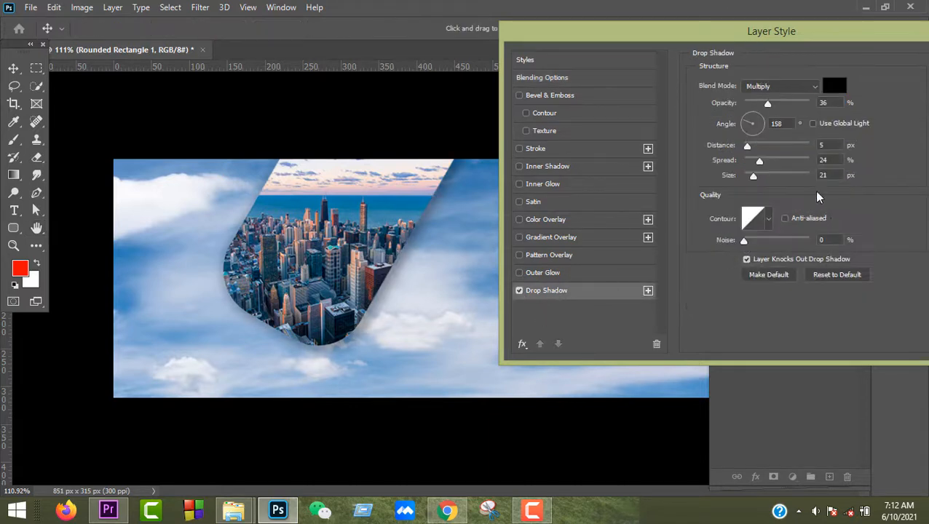
mouse_move(747, 176)
left_mouse_down()
mouse_move(764, 179)
mouse_move(749, 181)
mouse_move(757, 163)
left_mouse_up()
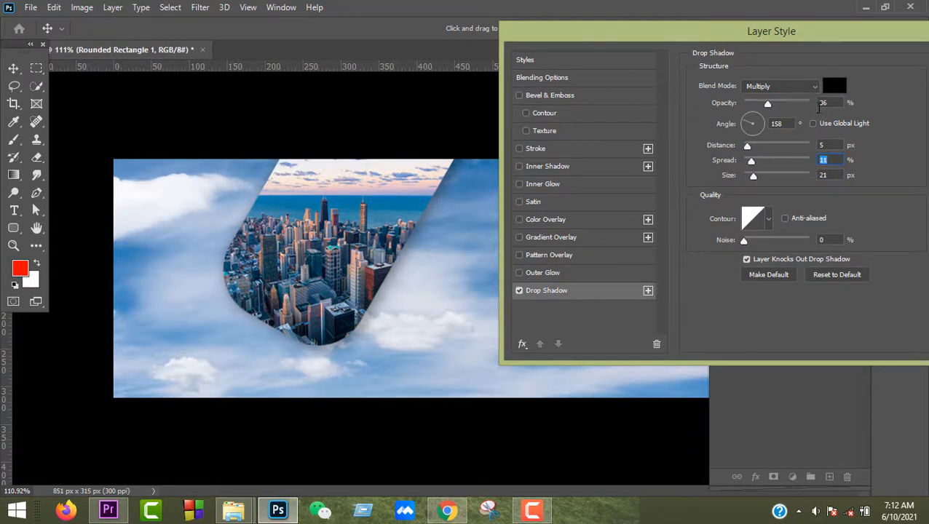
left_click_drag(767, 104, 771, 107)
left_click_drag(909, 29, 548, 153)
left_click(627, 186)
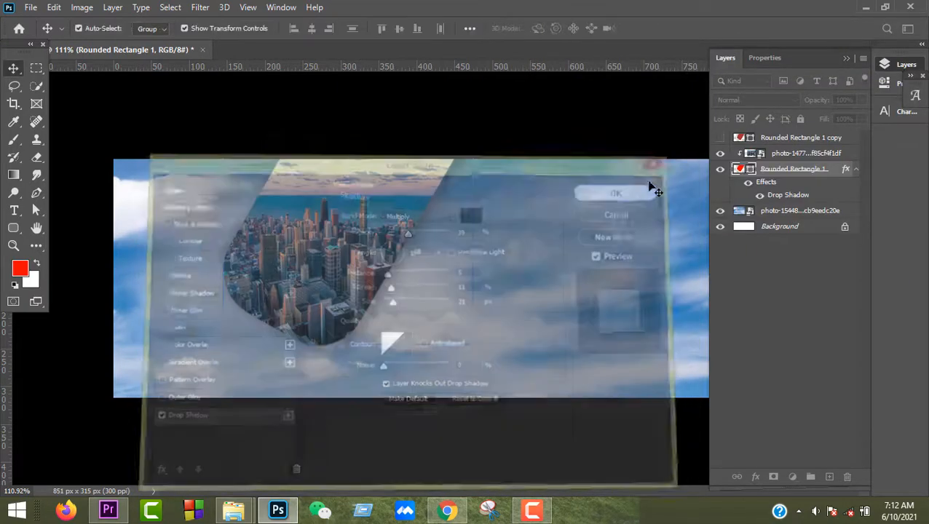
- Lower the sky photo layer's opacity to 49%
scroll(591, 252, "down", 3)
left_click(616, 280)
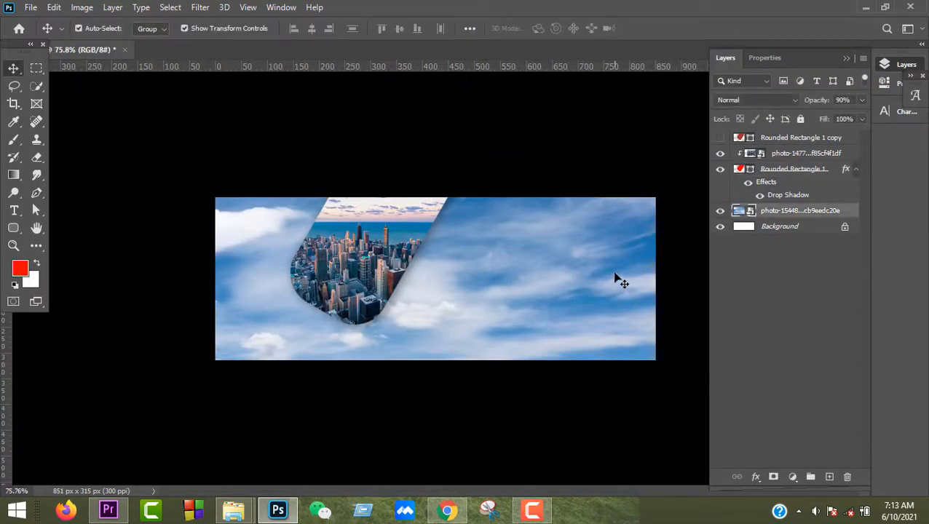
left_click_drag(825, 104, 791, 117)
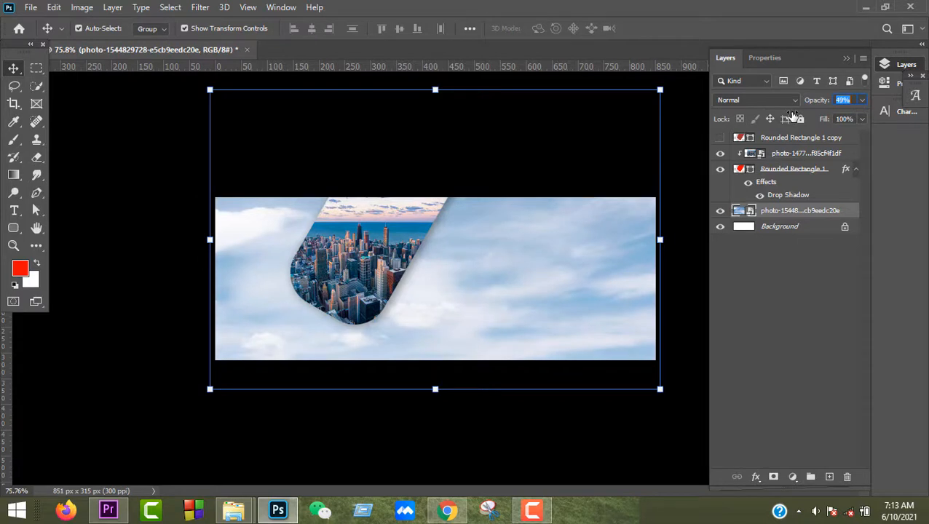
left_click(553, 150)
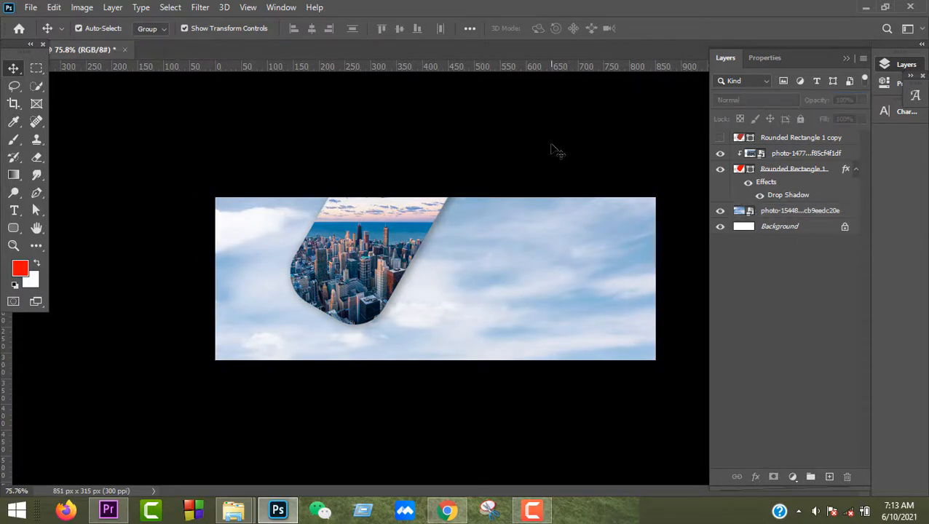
- Show the dark red rounded rectangle copy and enlarge it proportionally to about 110%
left_click(385, 226)
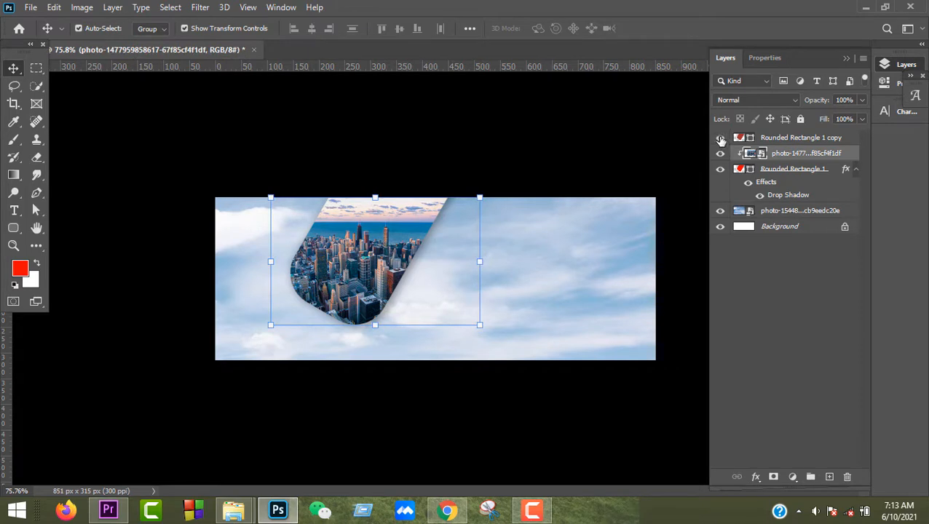
left_click(720, 138)
left_click(380, 247)
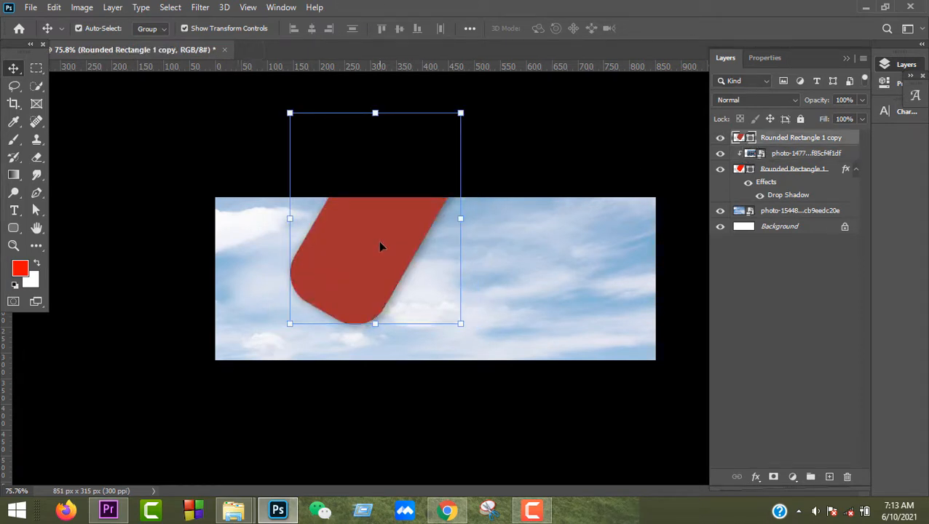
left_click_drag(461, 323, 478, 345)
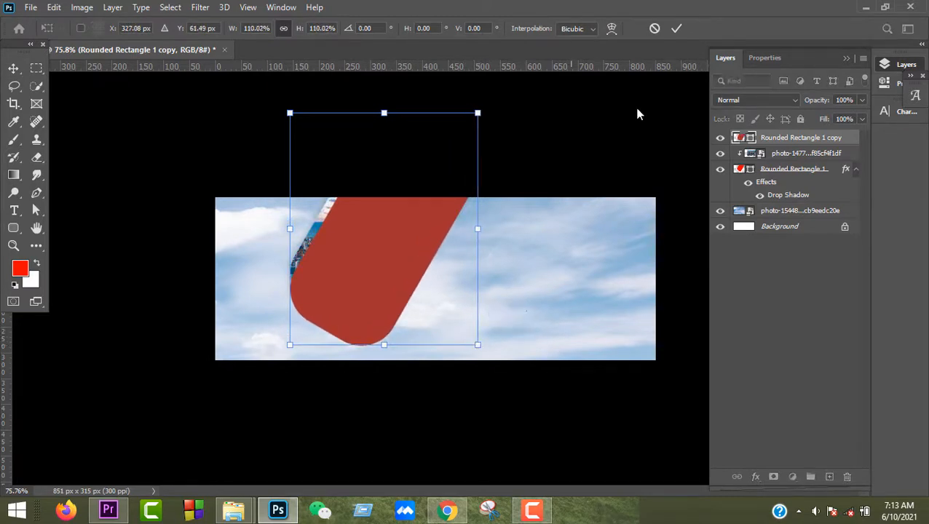
left_click(676, 28)
- Move the dark red copy's layer directly above the sky photo, then scale it to 105% and position it as an even border around the city shape
left_click_drag(767, 137, 770, 198)
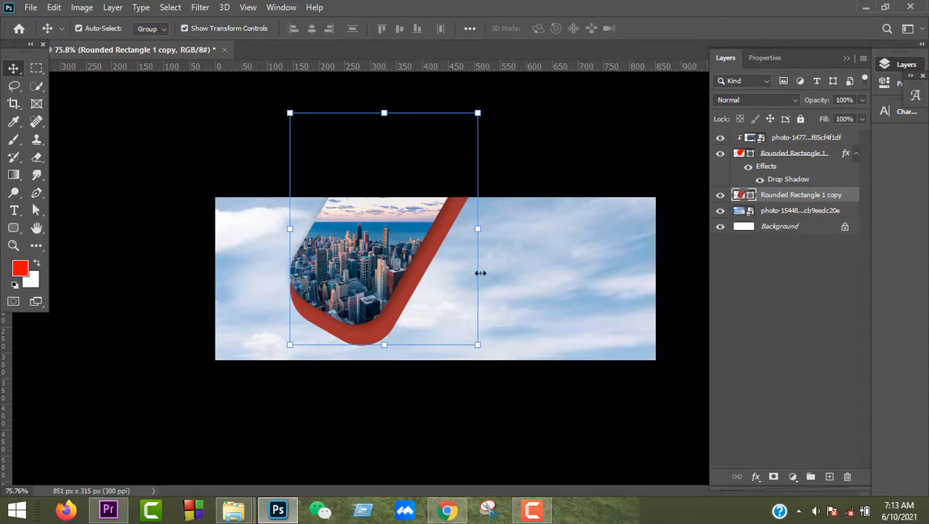
left_click_drag(427, 270, 417, 251)
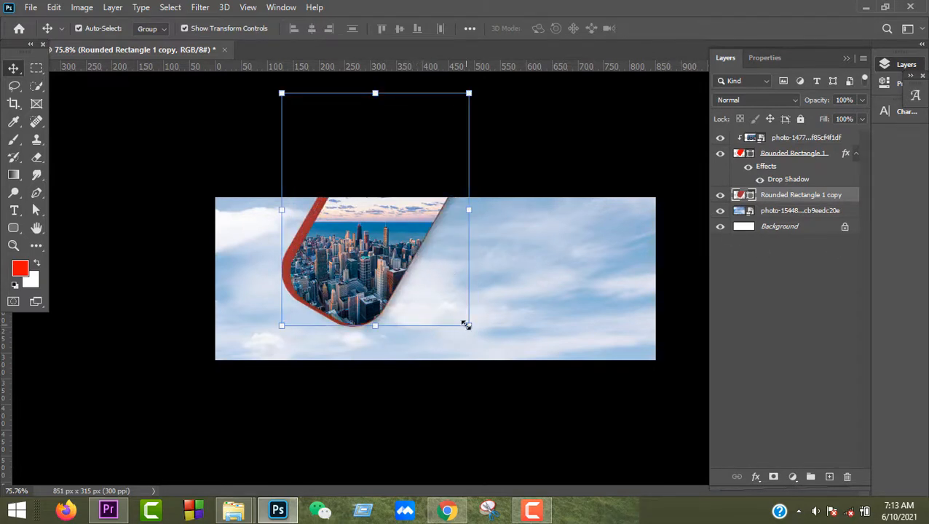
left_click_drag(466, 325, 478, 337)
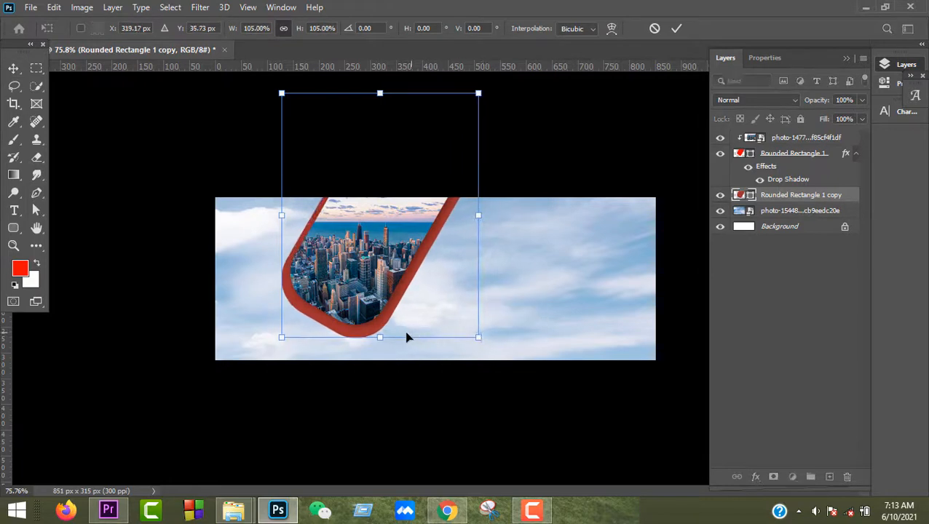
left_click_drag(377, 331, 380, 326)
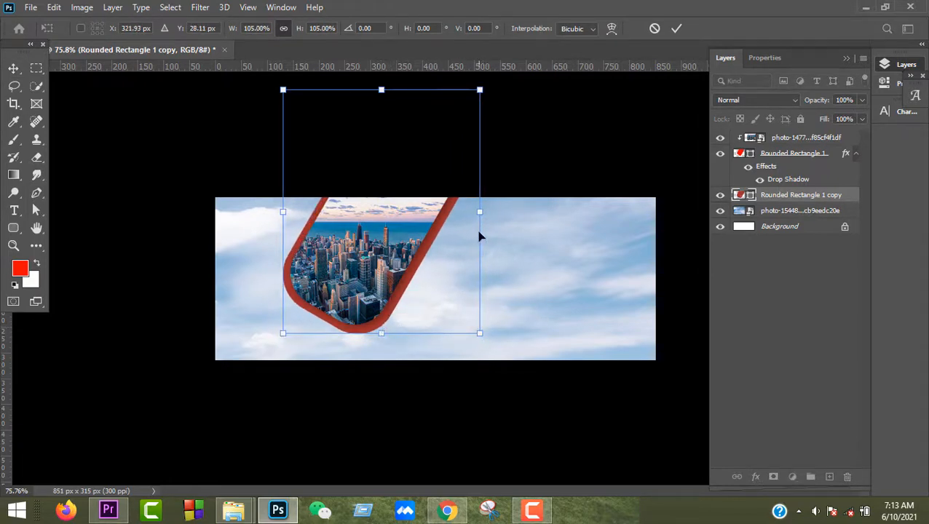
key("Up")
key("Up")
key("Up")
key("Left")
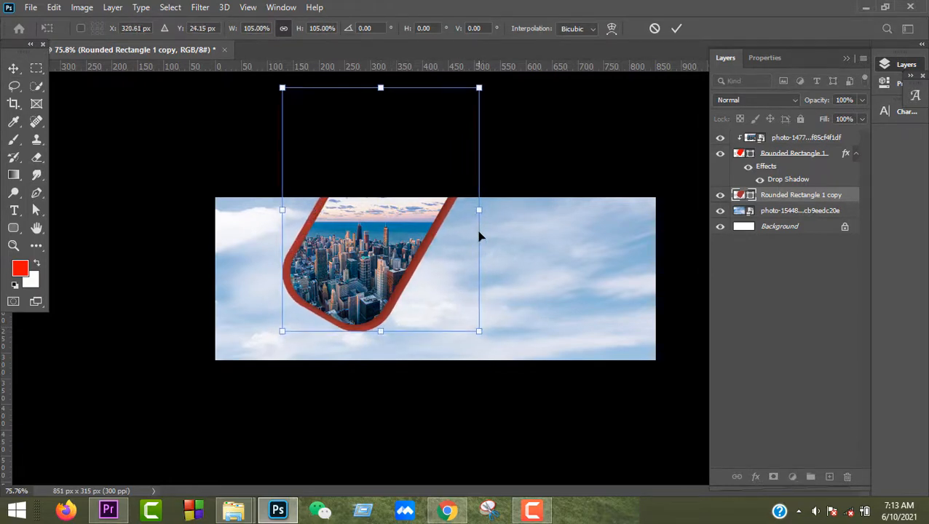
left_click(677, 29)
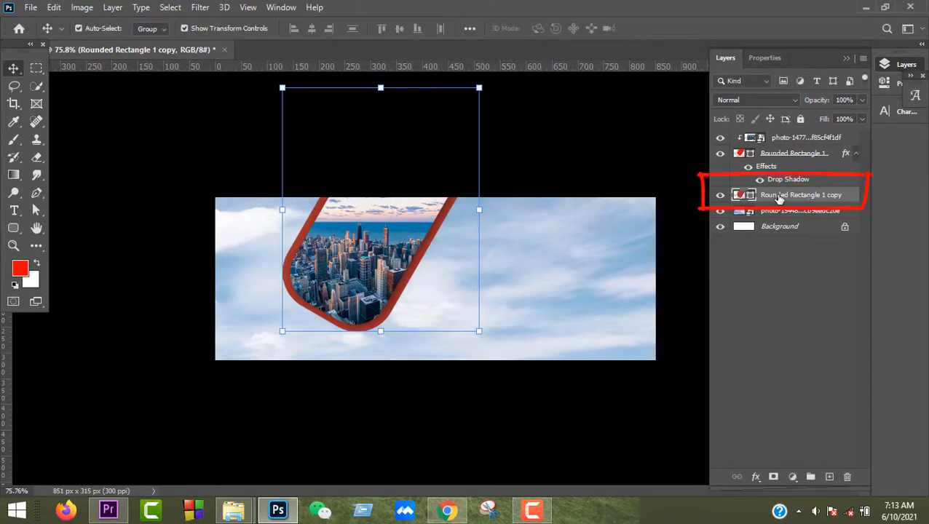
- Remove the fill from the dark red rounded rectangle copy and give it a white 2 px stroke
left_click(12, 230)
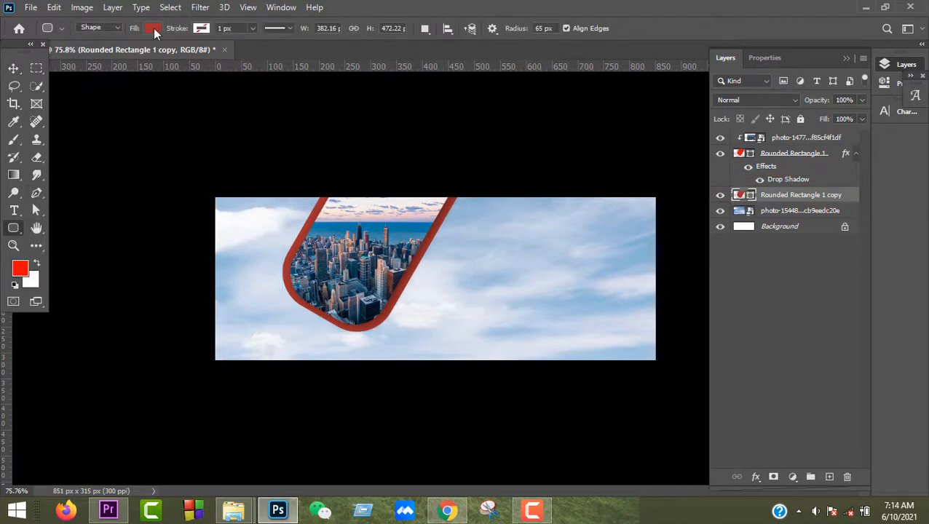
left_click(153, 28)
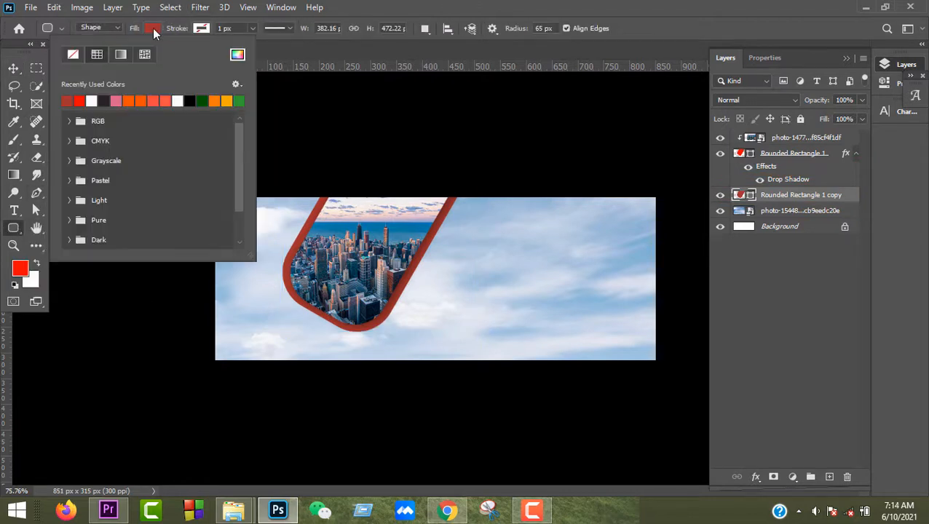
left_click(72, 54)
left_click(198, 28)
left_click(199, 28)
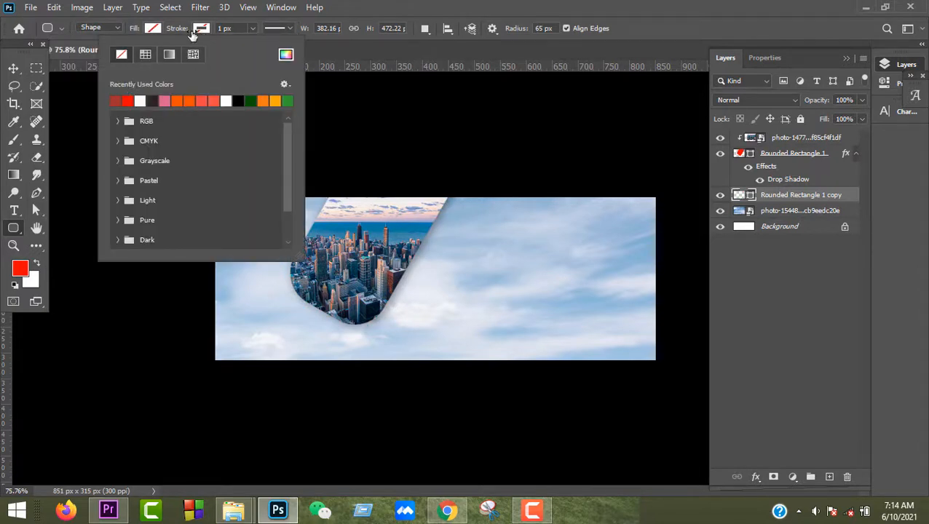
left_click(226, 100)
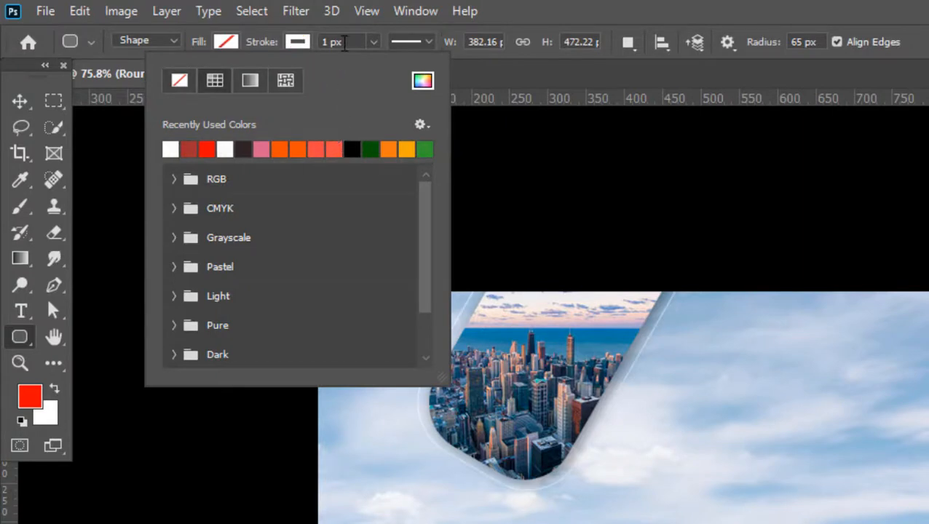
left_click(344, 42)
key("Up")
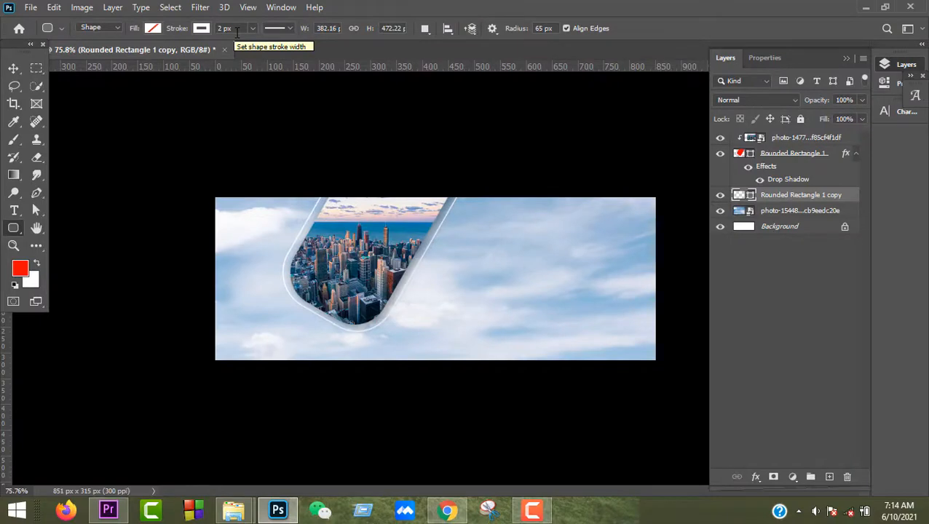
left_click(15, 69)
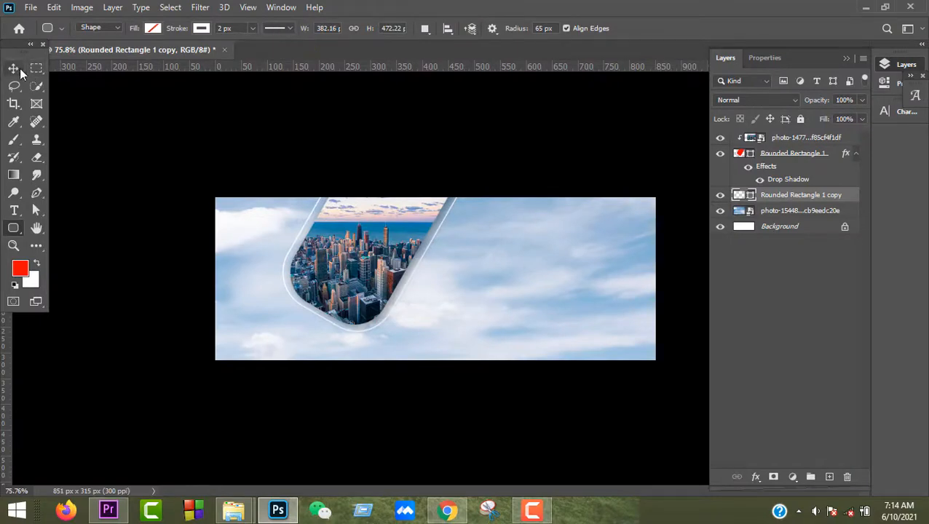
left_click(191, 124)
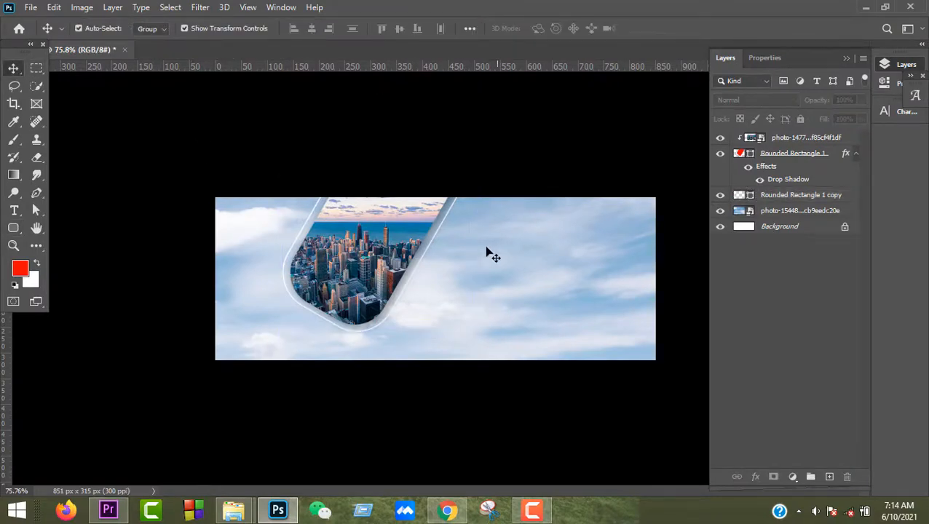
- Above the city photo layer, draw a vertical rounded bar about 21 × 354 px with a 20 px radius and red #fd0500 fill
scroll(269, 197, "up", 5)
scroll(273, 197, "down", 4)
scroll(273, 198, "down", 1)
scroll(435, 242, "up", 1)
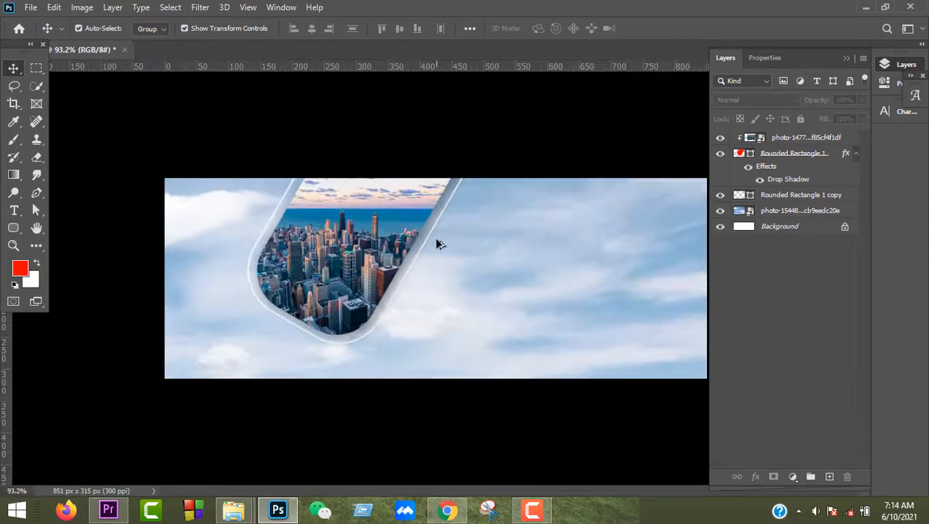
left_click(831, 138)
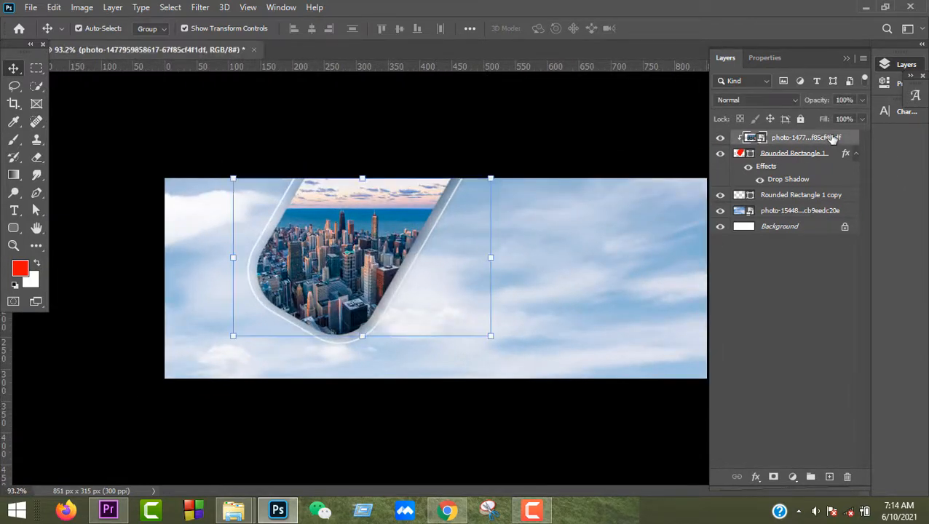
left_click(13, 227)
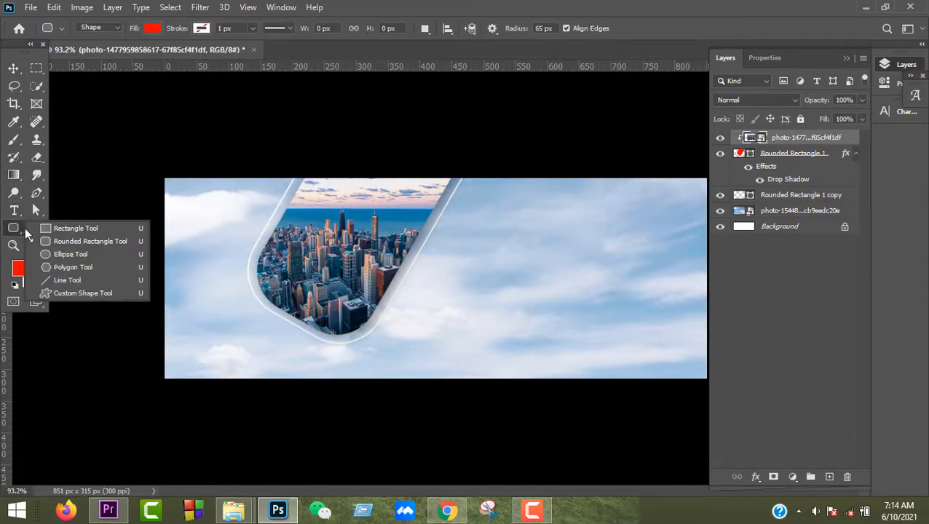
left_click(64, 240)
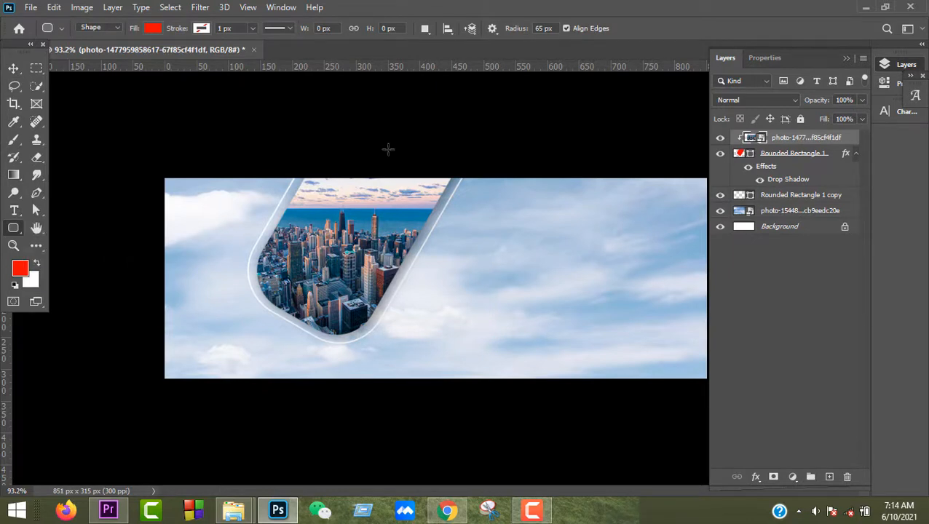
left_click(550, 27)
left_click_drag(521, 140, 532, 365)
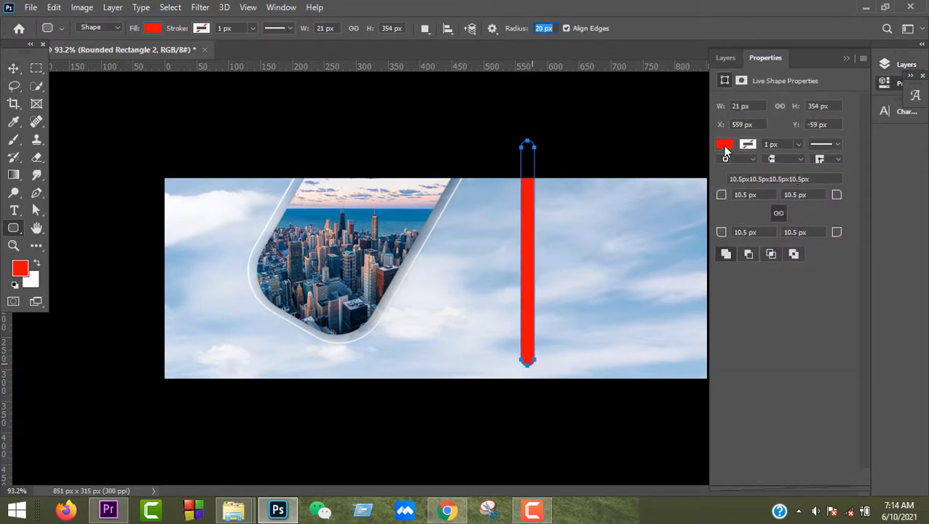
left_click(152, 29)
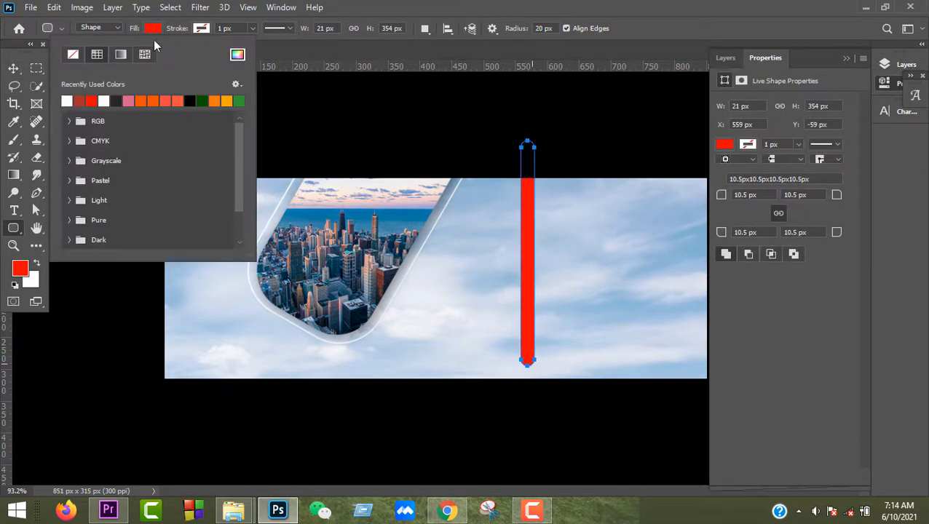
left_click(237, 54)
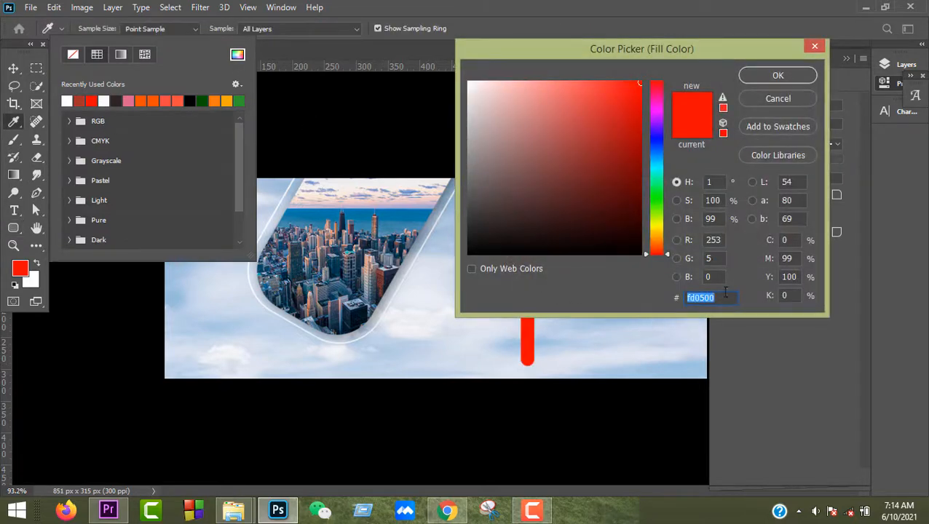
left_click(794, 75)
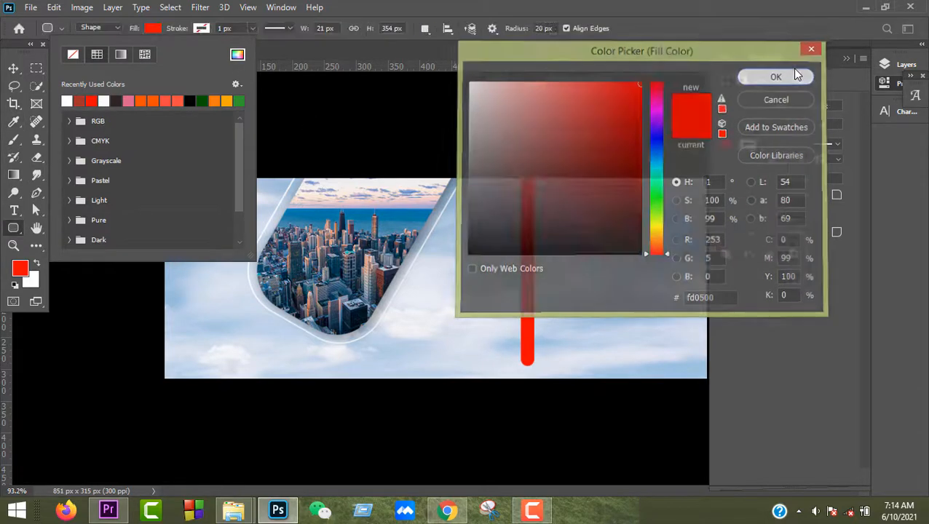
- Rotate the red bar 30° and place it along the city shape's left edge, then position a duplicate along the right edge
key("v")
left_click_drag(519, 266, 315, 208)
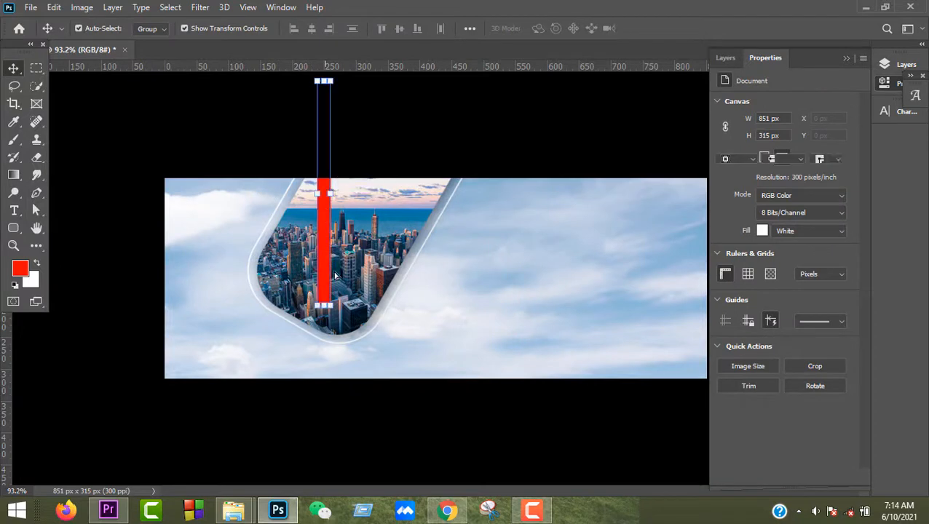
key("ctrl+t")
left_click_drag(301, 321, 280, 321)
left_click_drag(307, 229, 308, 182)
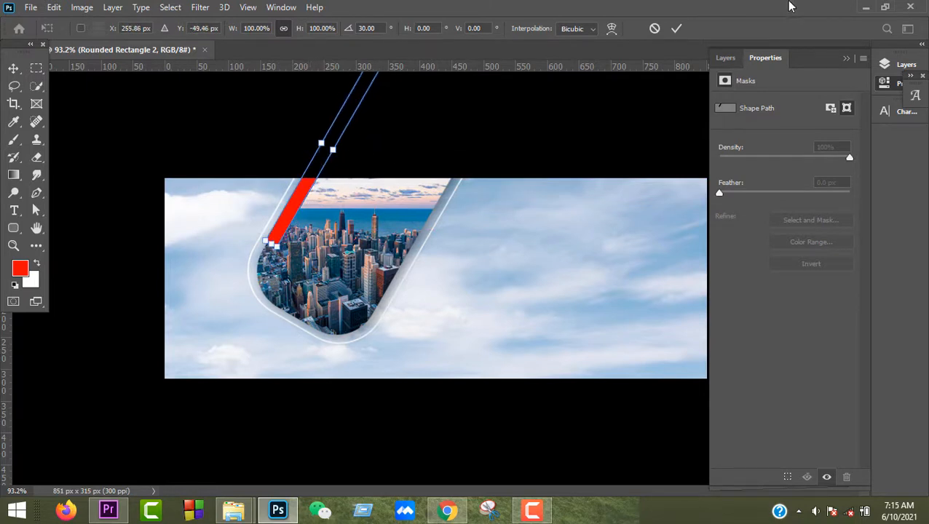
left_click(676, 28)
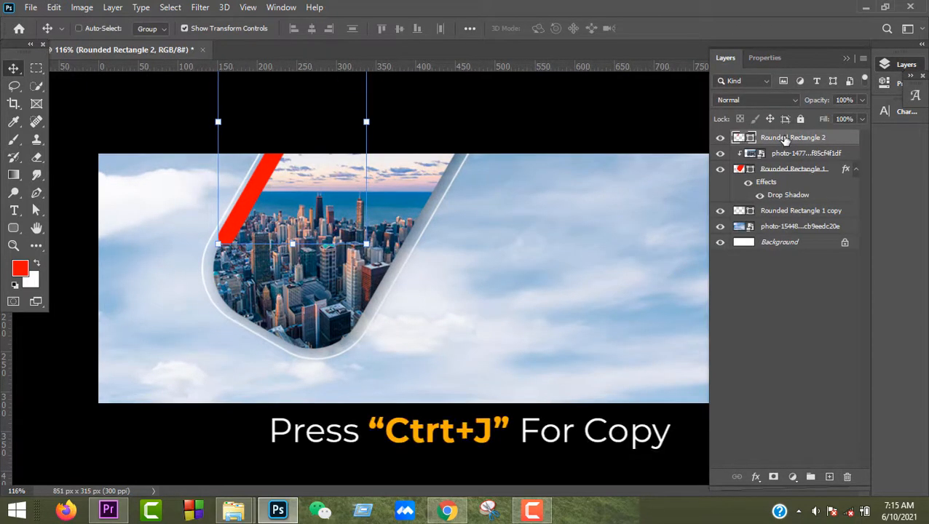
key("ctrl+j")
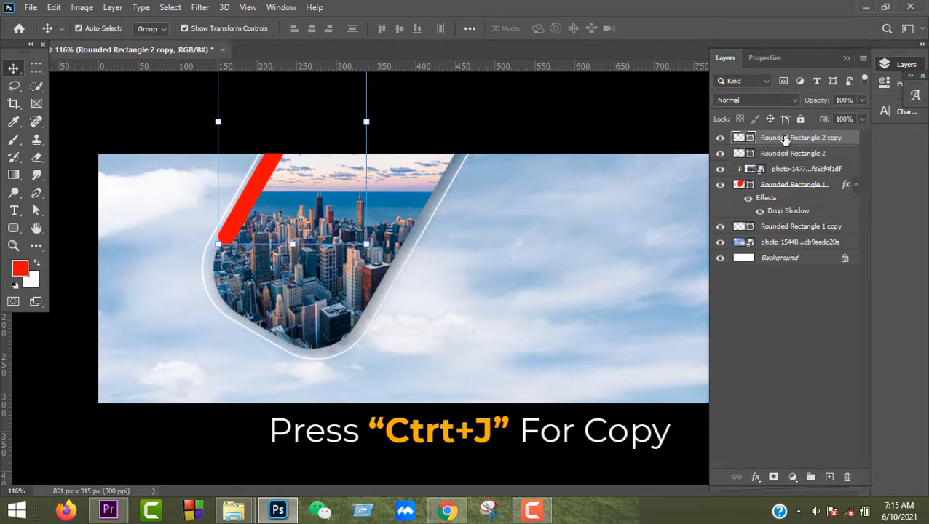
left_click_drag(259, 195, 423, 215)
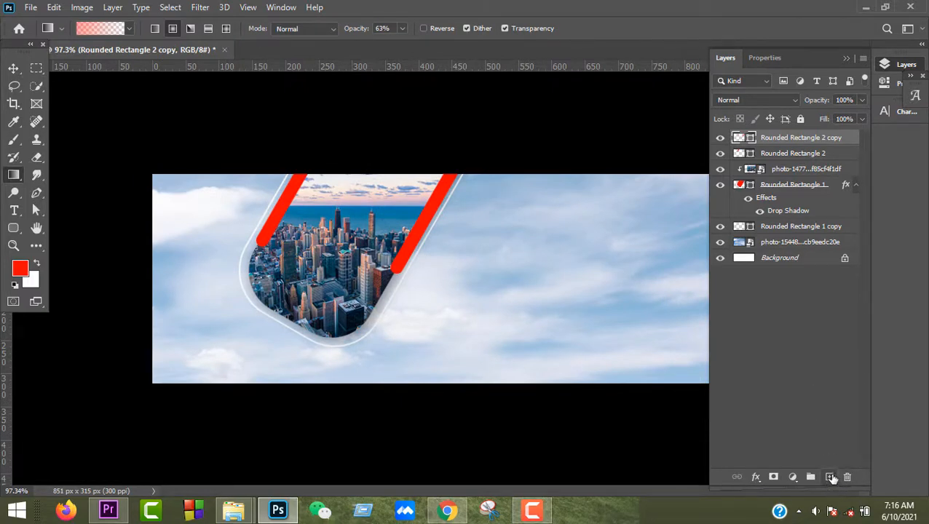
- Add a new layer on top and choose the Foreground to Transparent preset for the Gradient tool
left_click(829, 477)
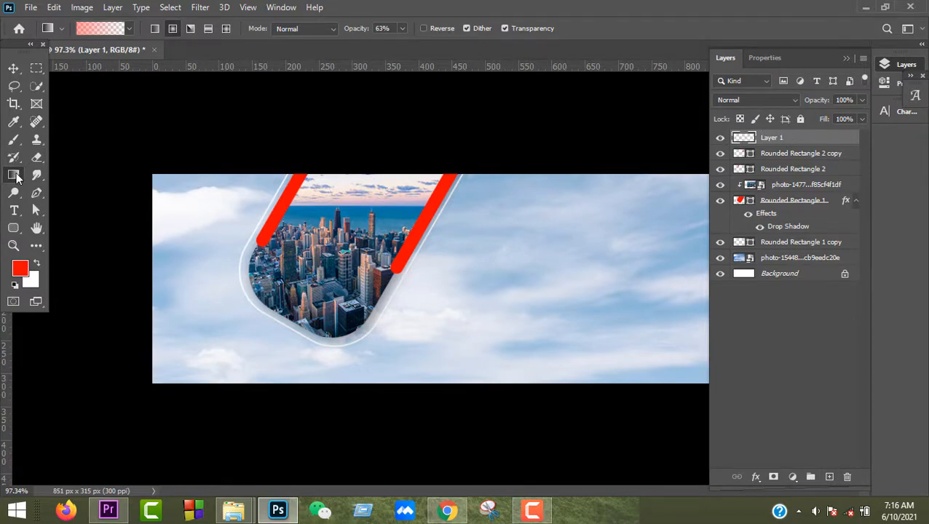
right_click(13, 176)
left_click(61, 176)
left_click(96, 29)
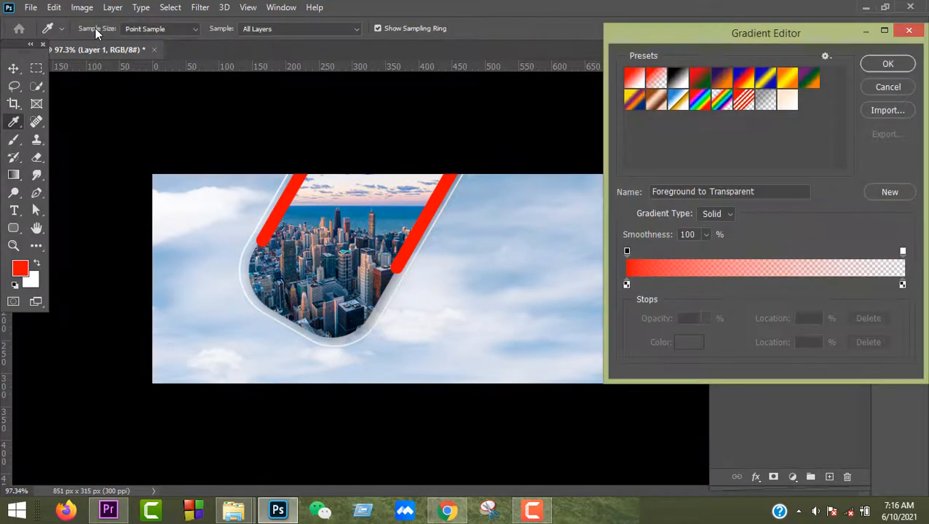
left_click(656, 77)
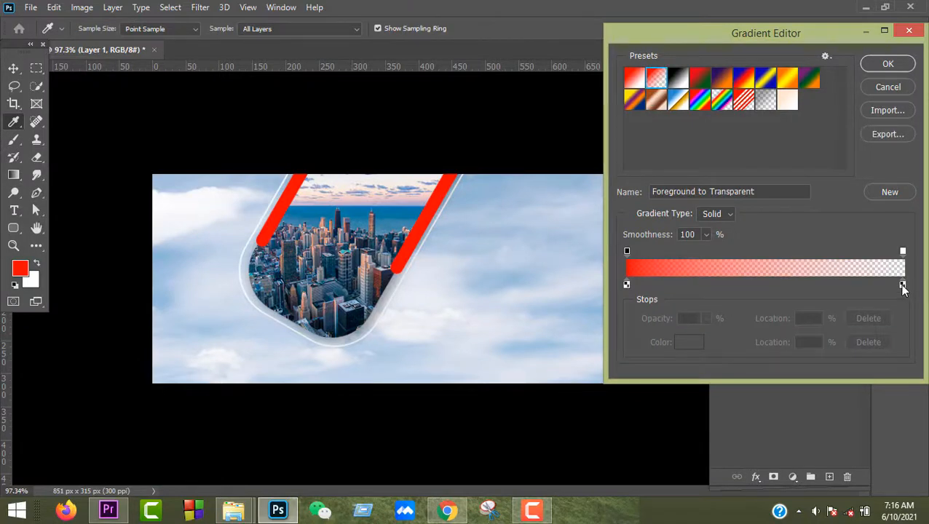
- Set the gradient's starting color stop to yellow-orange #ffc000
double_click(627, 285)
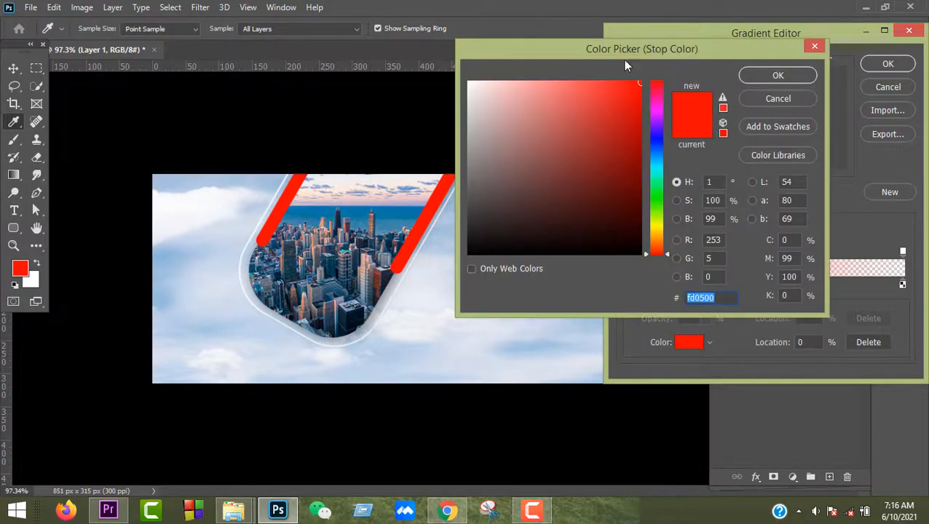
left_click_drag(624, 64, 647, 99)
left_click_drag(672, 266, 679, 269)
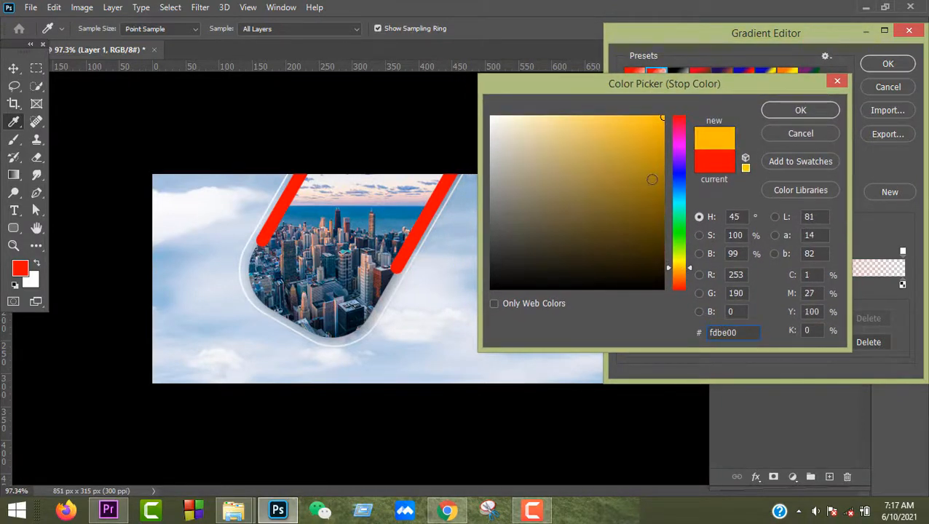
left_click_drag(657, 145, 664, 114)
left_click_drag(744, 331, 641, 331)
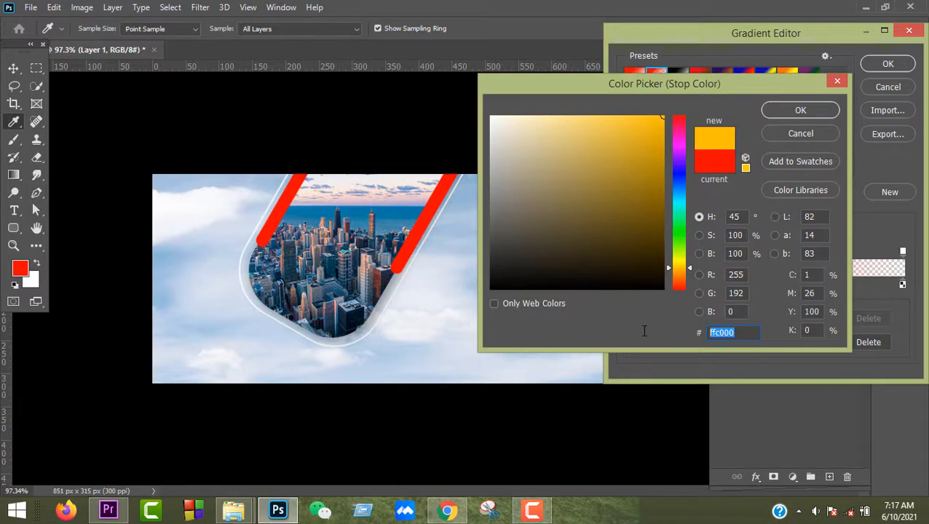
left_click(800, 110)
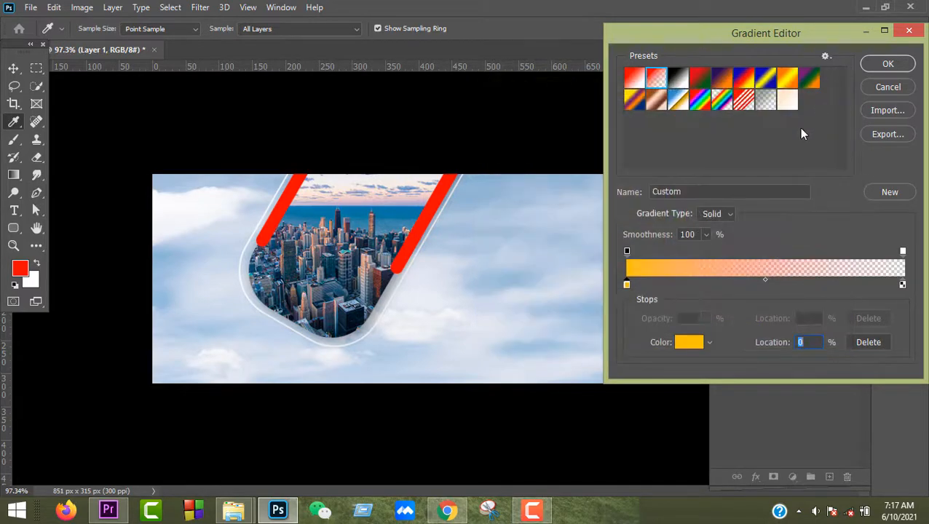
- Set the gradient's end color stop to orange #ffb400 and accept the gradient
double_click(903, 285)
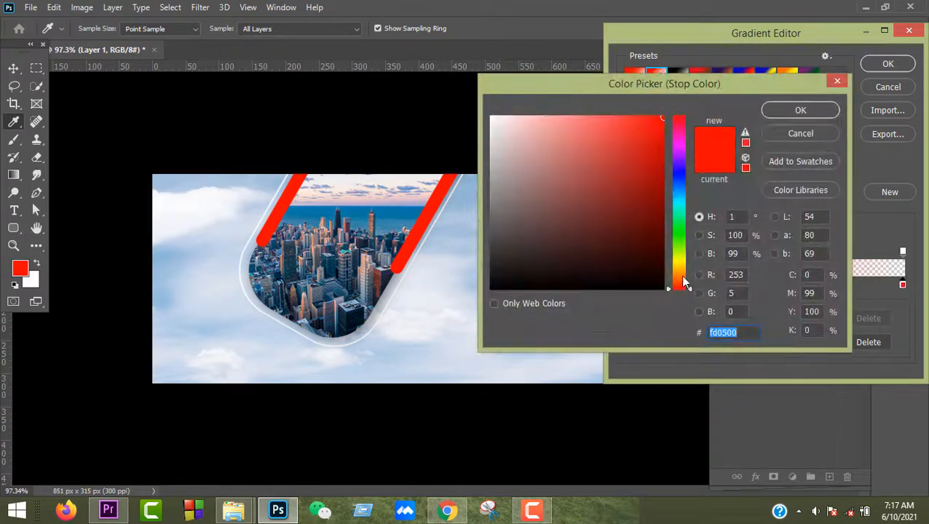
left_click_drag(682, 279, 679, 268)
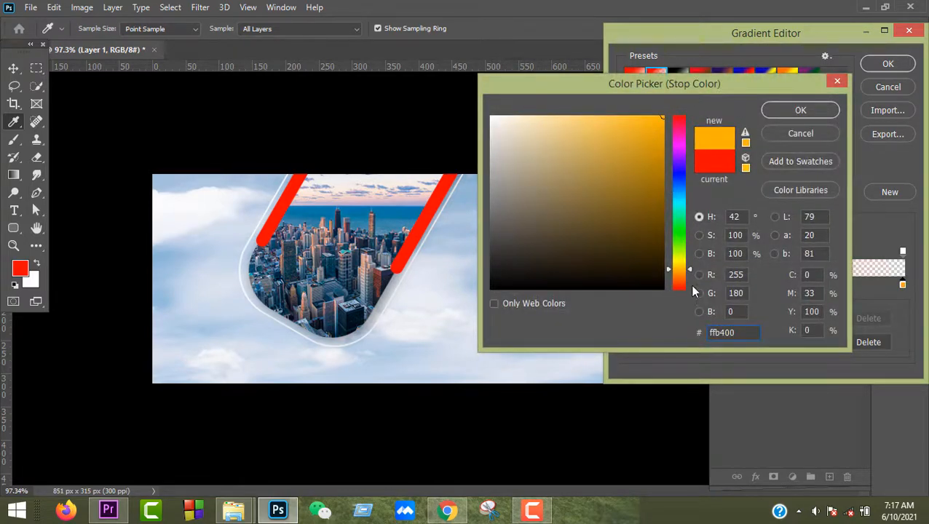
left_click(810, 110)
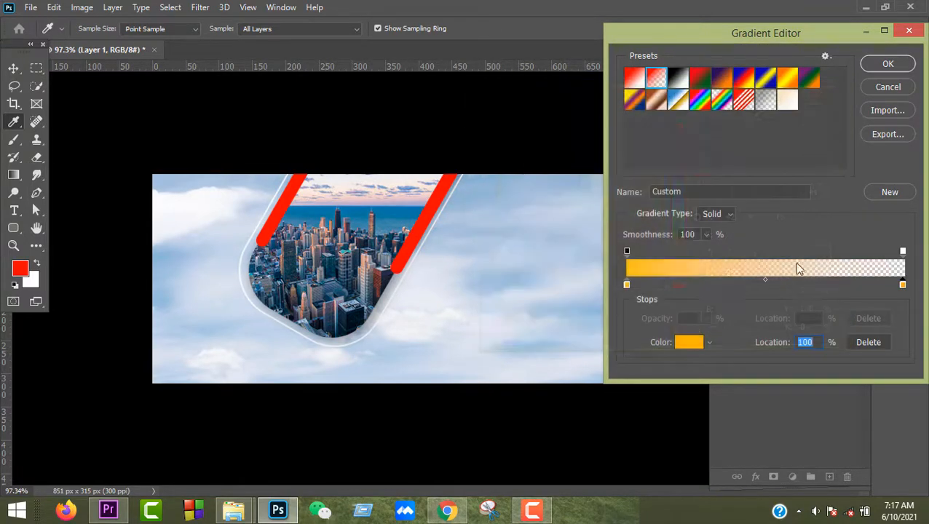
left_click(904, 66)
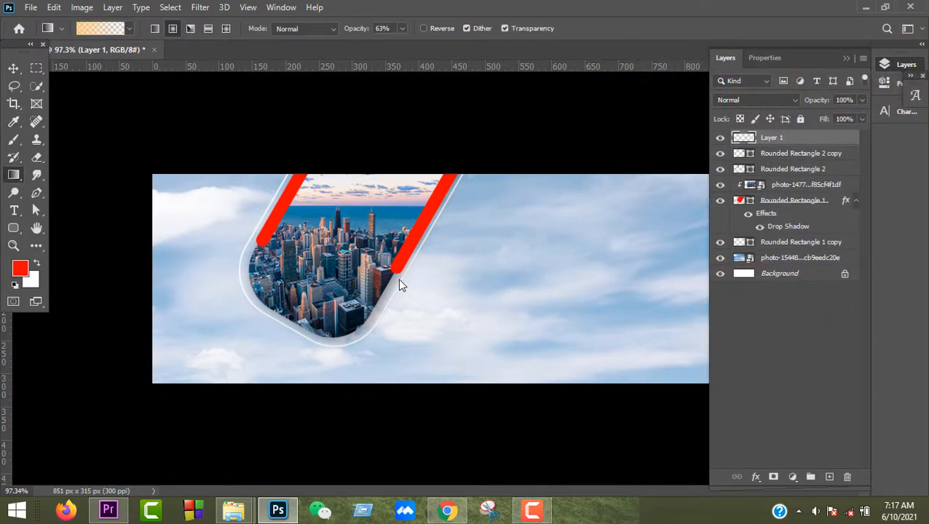
- Draw a radial orange glow at the lower end of the right red bar and move it up over the bar
left_click_drag(398, 279, 494, 290)
left_click(13, 68)
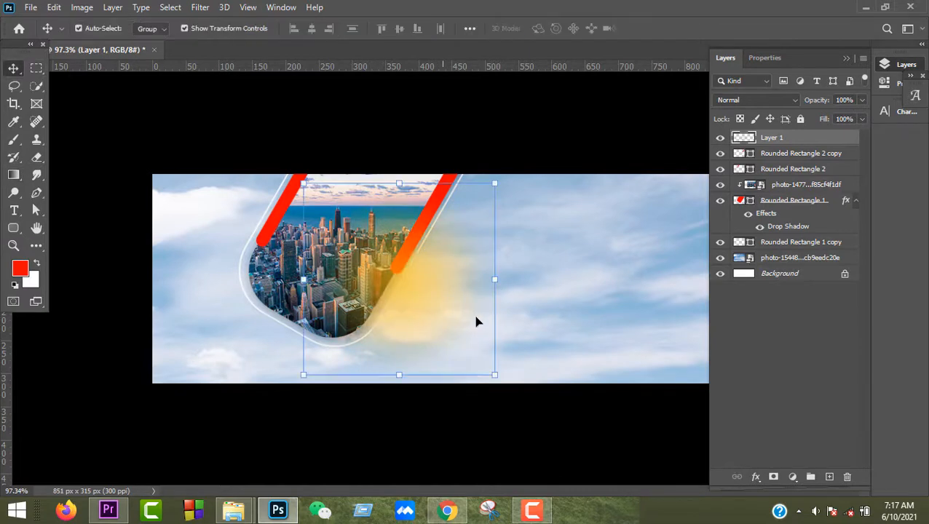
left_click_drag(450, 321, 445, 276)
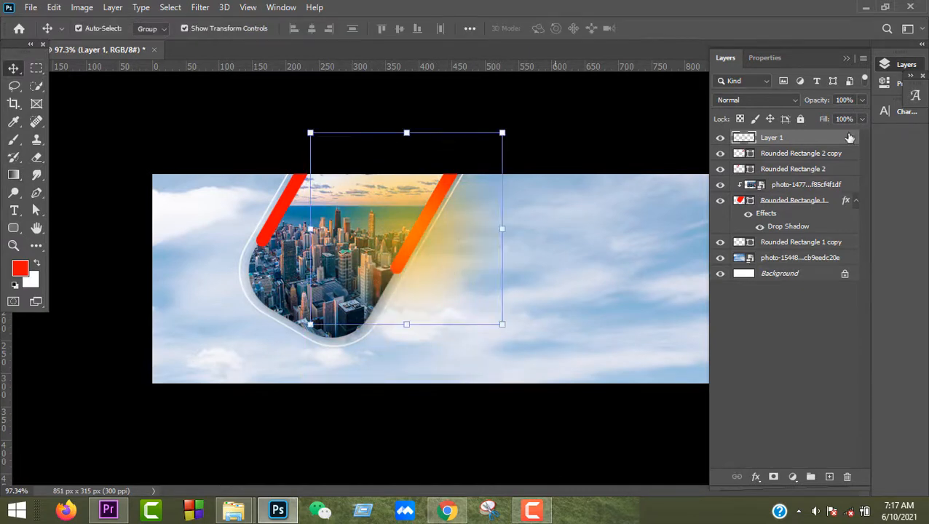
- Set the orange glow layer's blend mode to Color Burn and deselect the layer
left_click(777, 99)
left_click(742, 123)
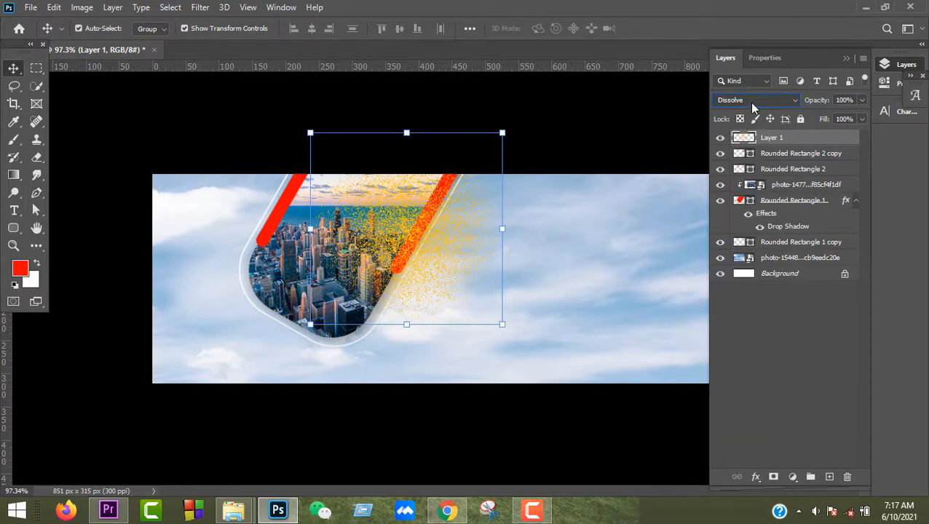
scroll(751, 105, "down", 1)
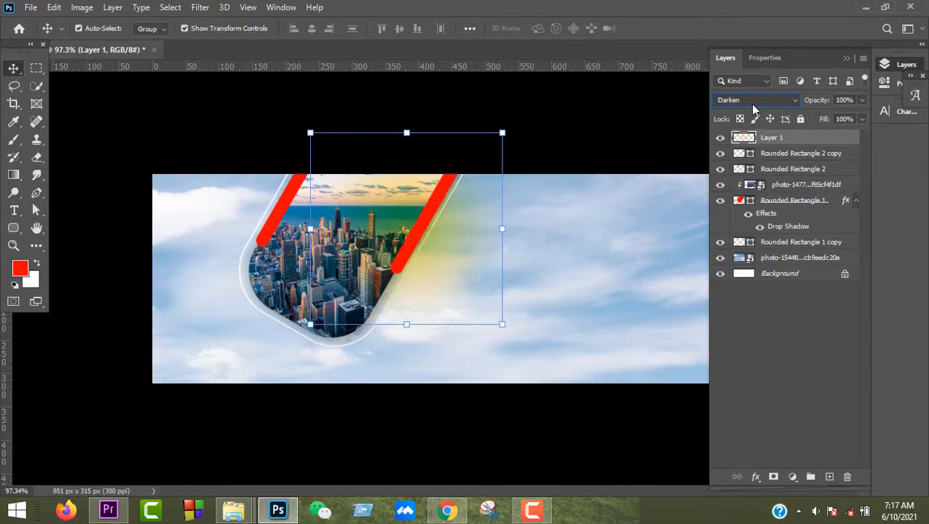
scroll(753, 107, "down", 2)
left_click(753, 106)
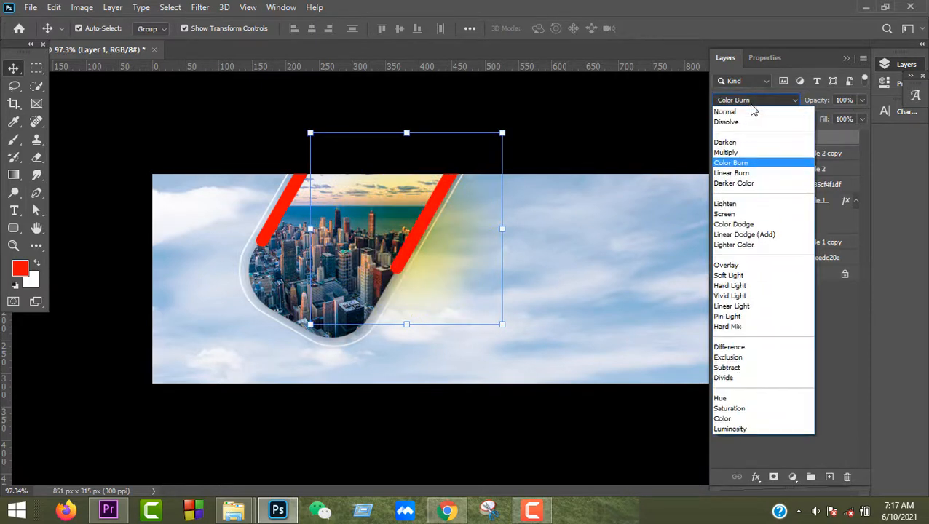
left_click(740, 164)
left_click(633, 128)
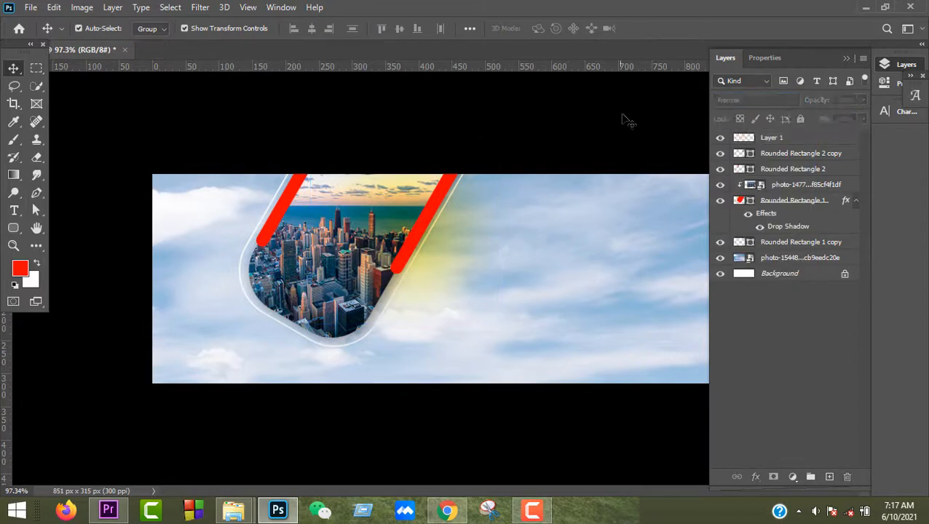
- Open the photo of the running man holding a laptop as a separate document
left_click(31, 8)
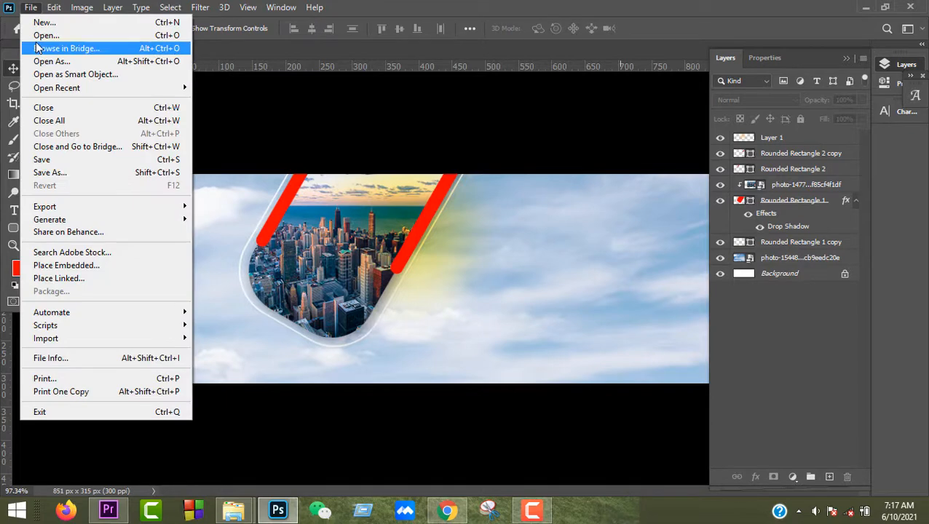
left_click(40, 35)
double_click(186, 119)
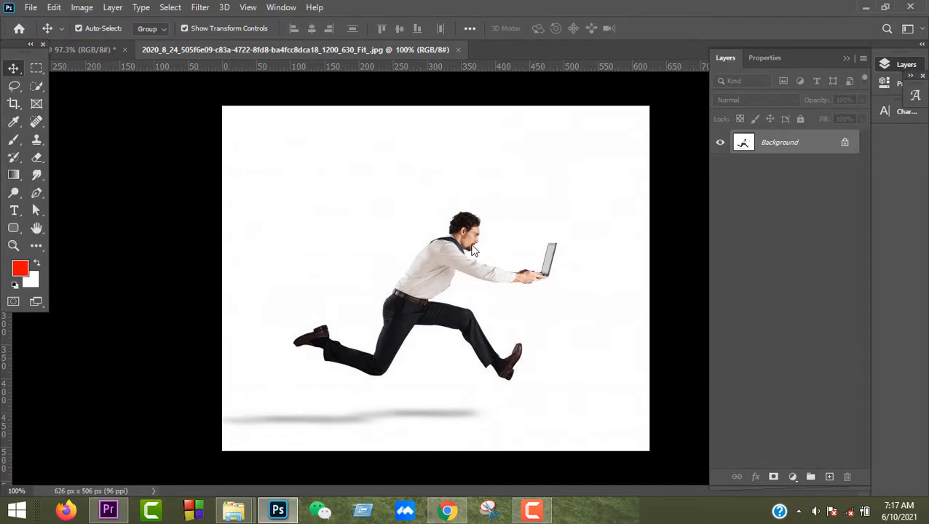
- Select the running man's head, torso and legs with the Quick Selection tool in add mode
left_click(34, 83)
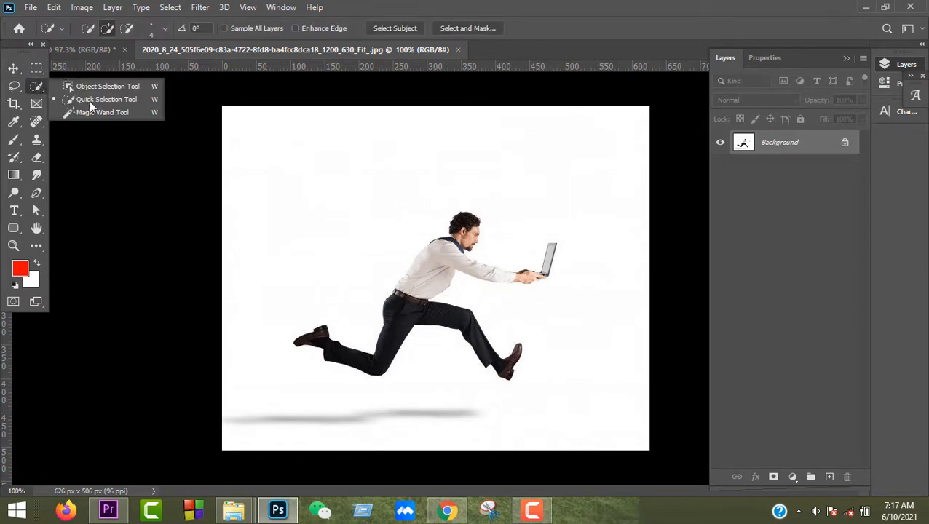
left_click(92, 105)
scroll(445, 223, "up", 6)
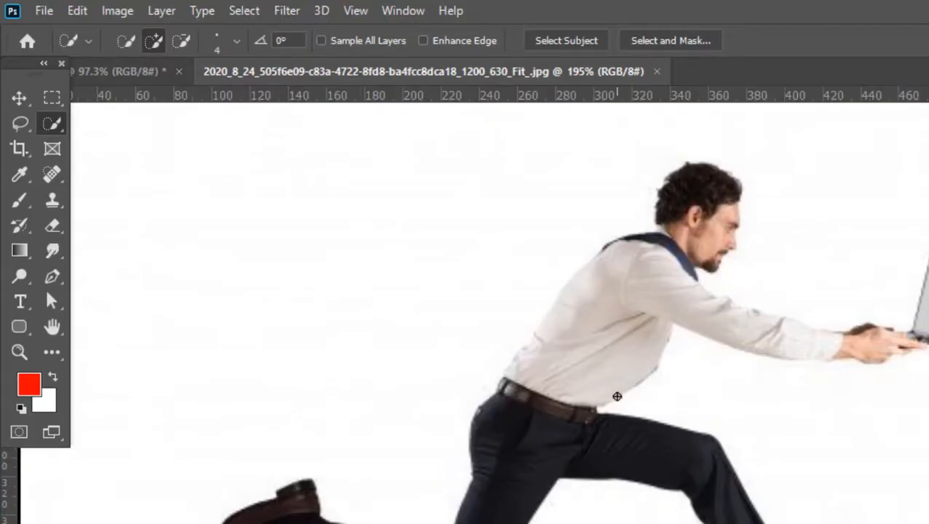
left_click(154, 41)
mouse_move(698, 173)
left_mouse_down()
mouse_move(695, 200)
mouse_move(595, 301)
mouse_move(547, 396)
left_mouse_up()
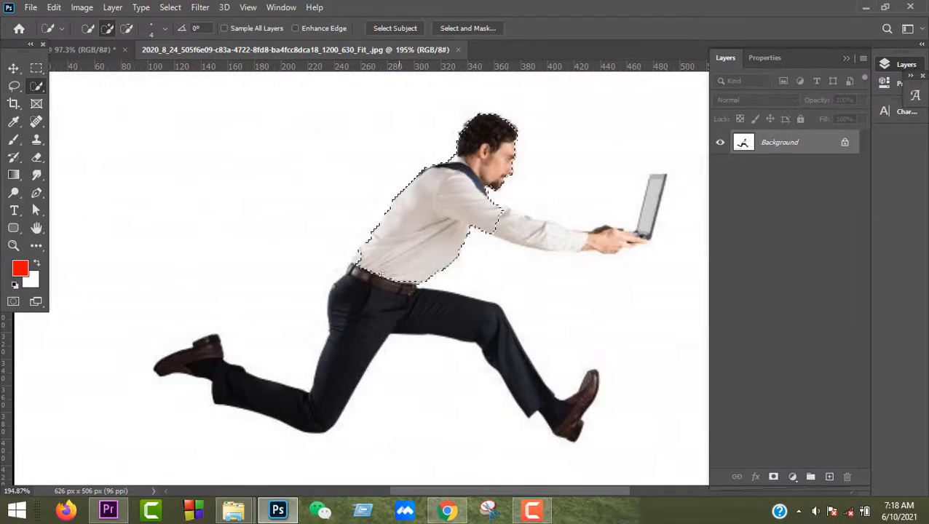
left_click_drag(383, 273, 359, 320)
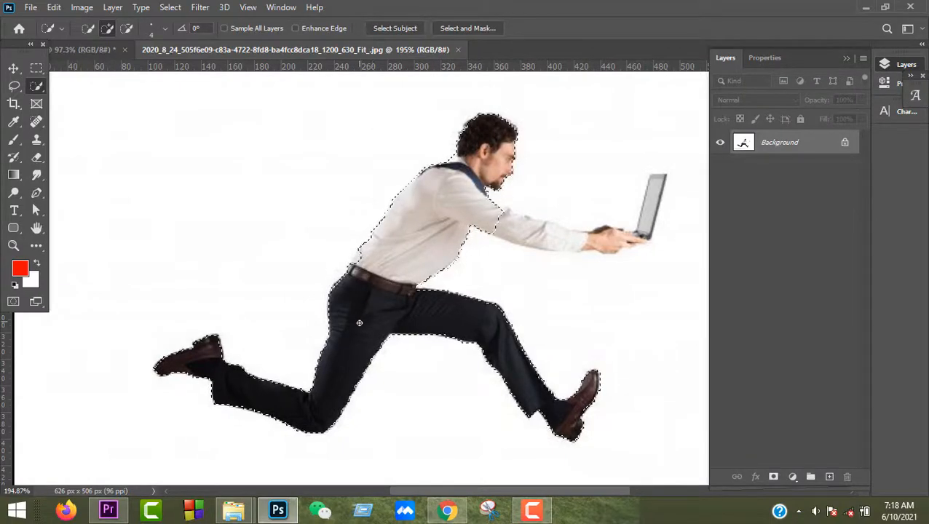
- Extend the selection over the man's outstretched arm, hands and laptop, including the laptop screen's upper edge
scroll(641, 240, "up", 5)
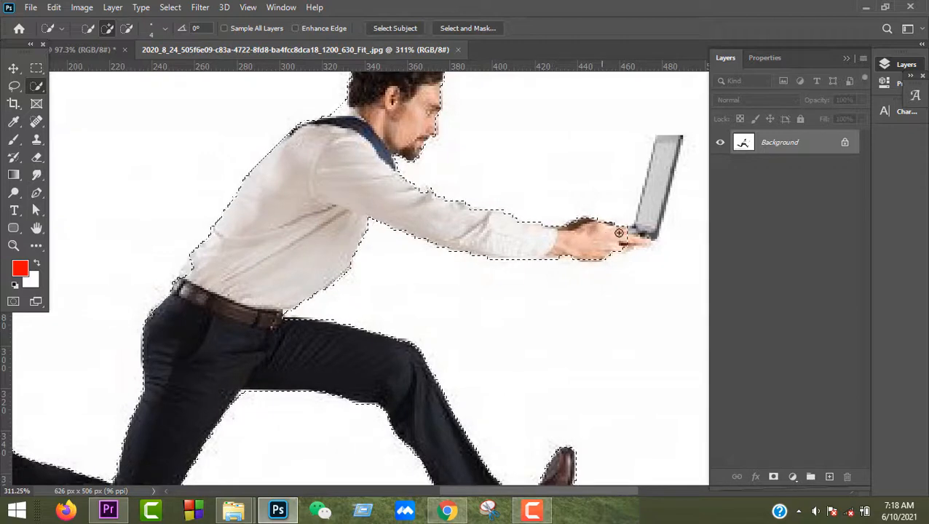
left_click(653, 205)
scroll(655, 203, "up", 6)
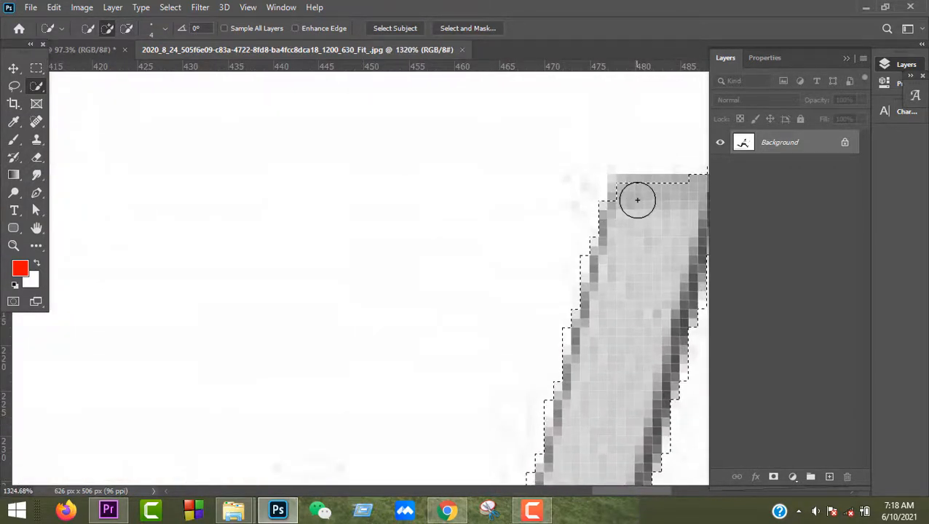
left_click_drag(638, 197, 664, 197)
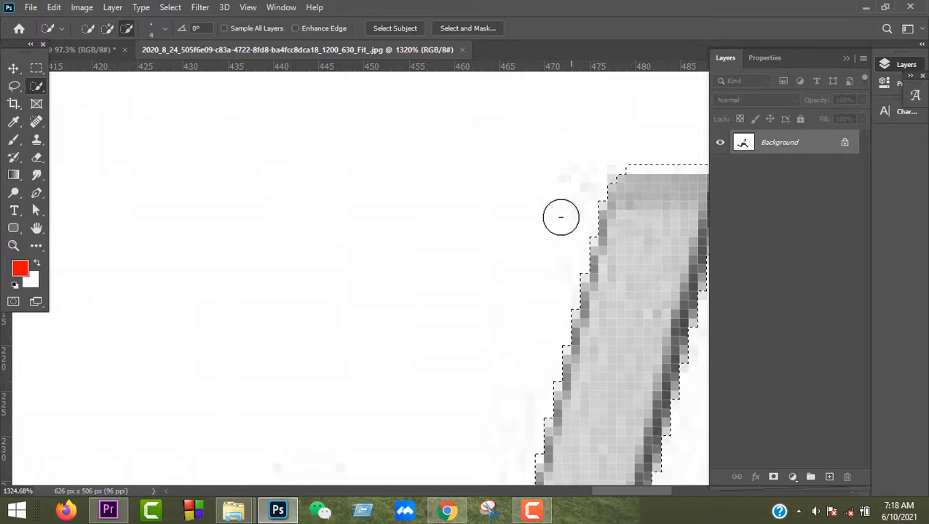
scroll(525, 215, "down", 4)
scroll(288, 143, "down", 3)
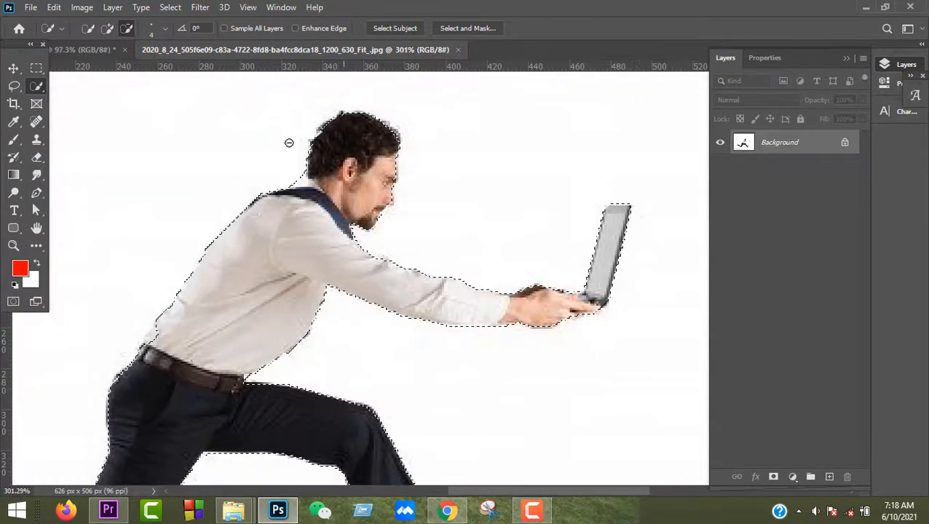
- Switch Quick Selection to subtract mode and trim the excess white background above the laptop screen from the selection
scroll(288, 143, "up", 7)
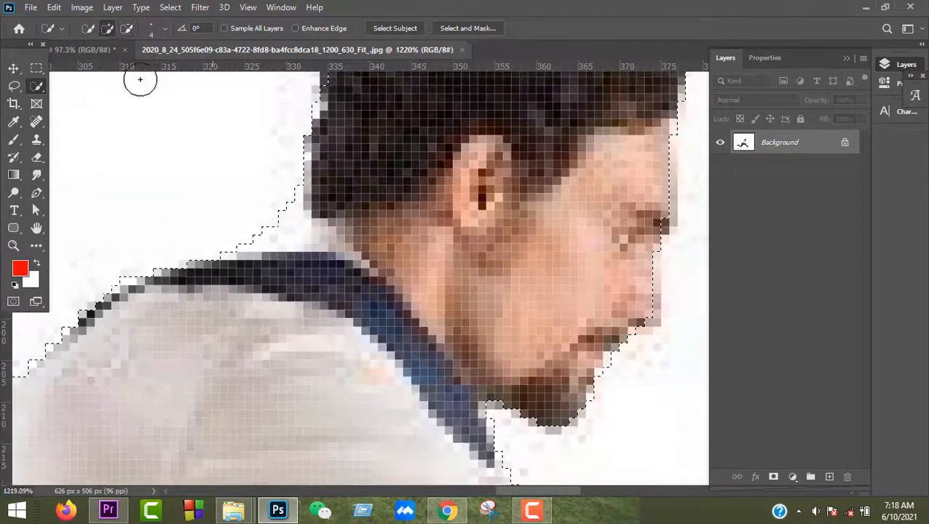
left_click(127, 31)
scroll(249, 192, "up", 2)
scroll(249, 192, "up", 2)
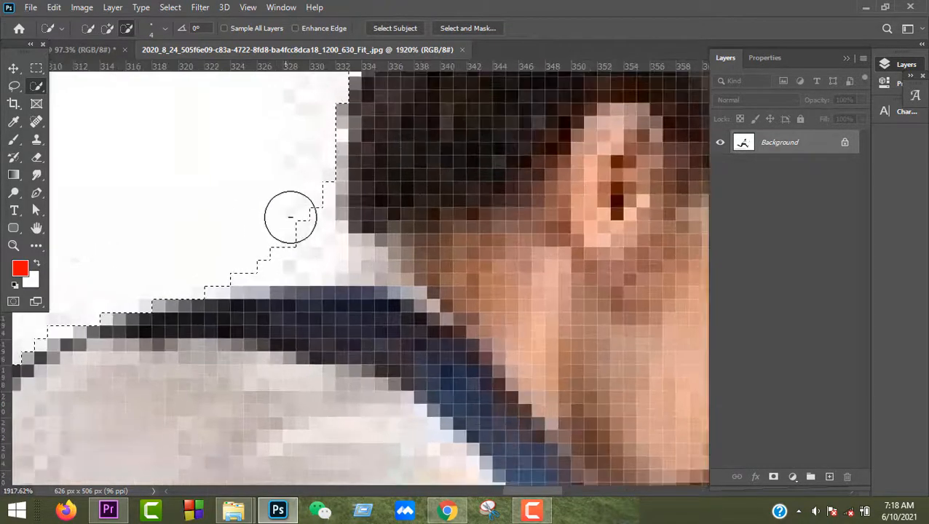
scroll(308, 222, "down", 8)
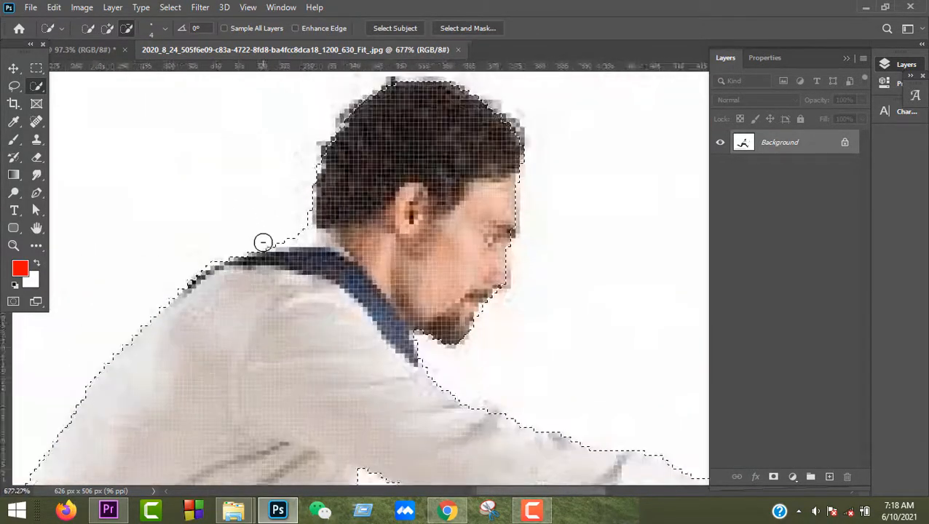
scroll(526, 226, "up", 3)
scroll(272, 293, "up", 3)
scroll(272, 293, "up", 2)
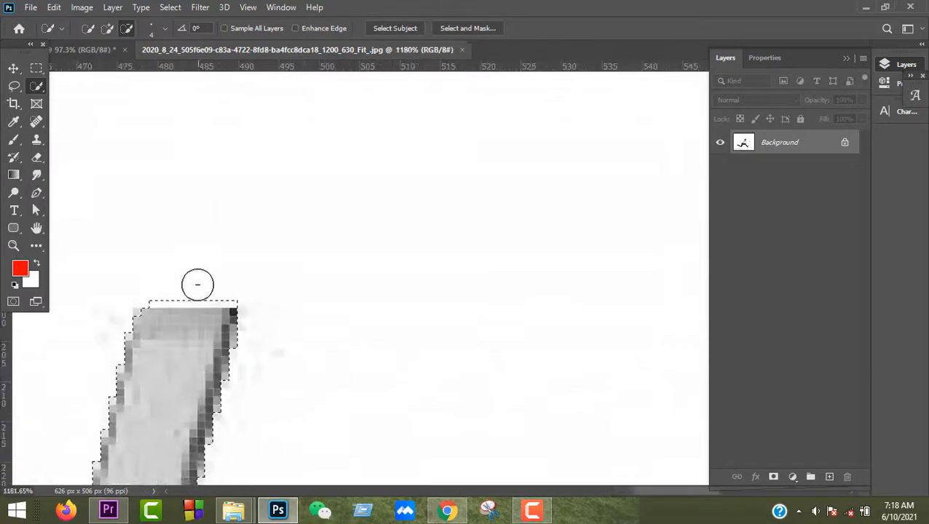
left_click(164, 284)
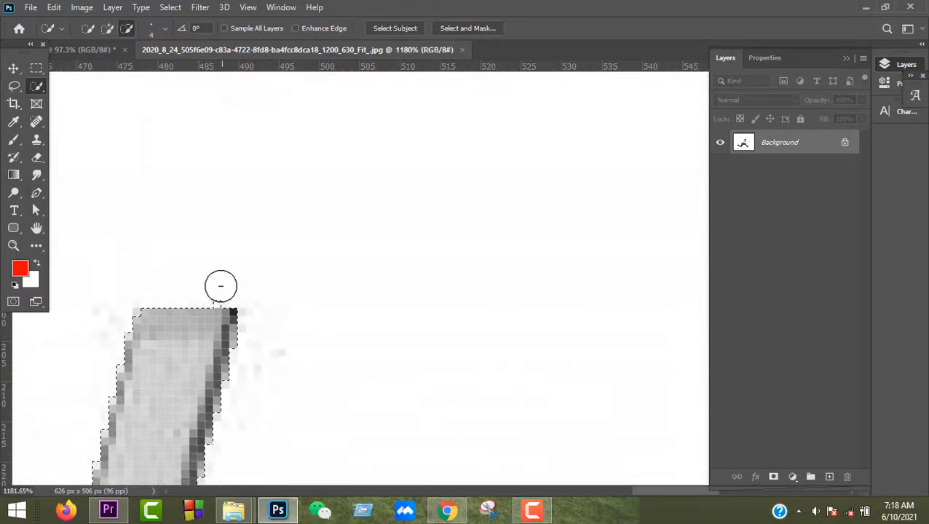
scroll(408, 207, "down", 4)
scroll(443, 199, "down", 5)
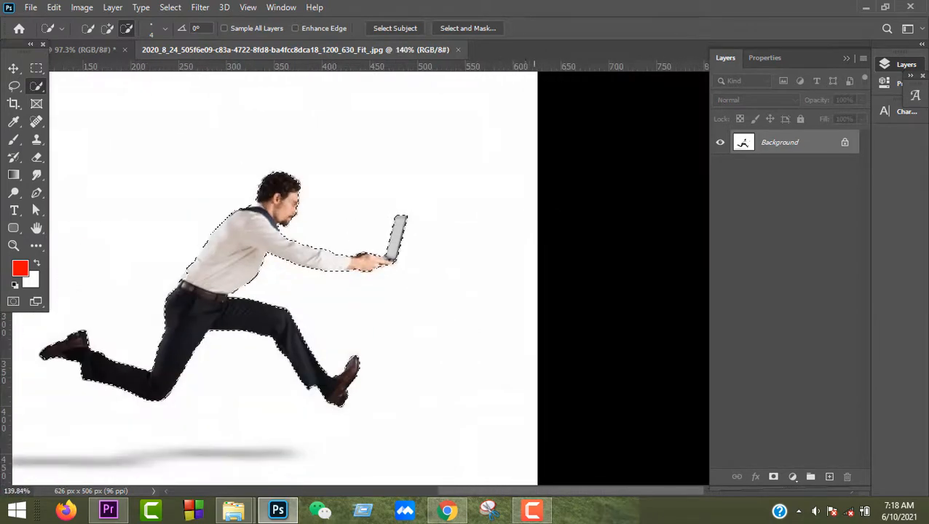
- Move the selected man into the banner document, scale him to 68.59% and place him over the city photo and right red bar
left_click(15, 68)
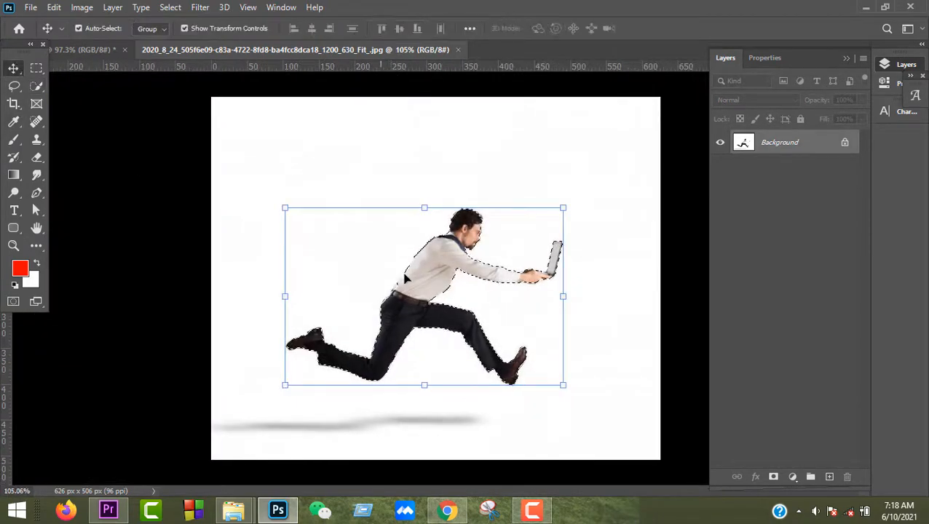
left_click_drag(451, 233, 419, 209)
left_click_drag(547, 160, 467, 211)
left_click_drag(381, 249, 373, 232)
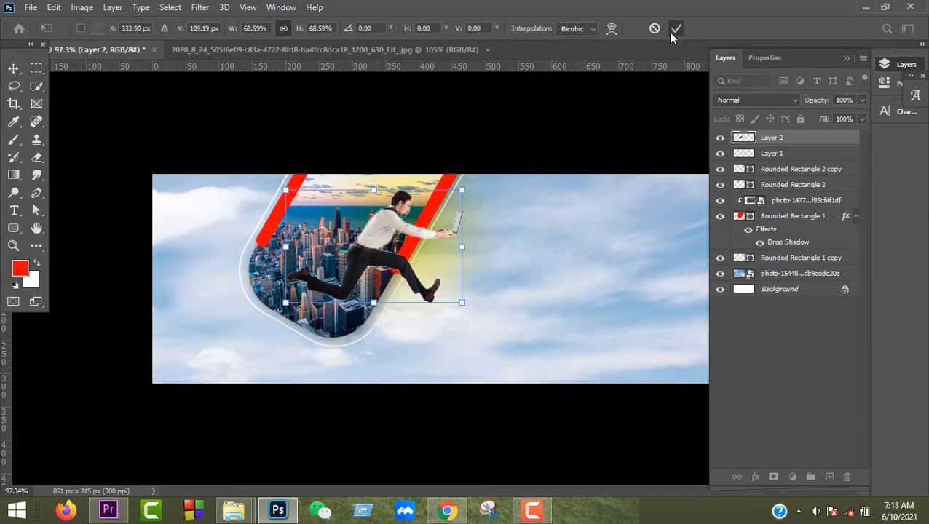
left_click(676, 28)
scroll(430, 239, "down", 3)
scroll(431, 239, "up", 4)
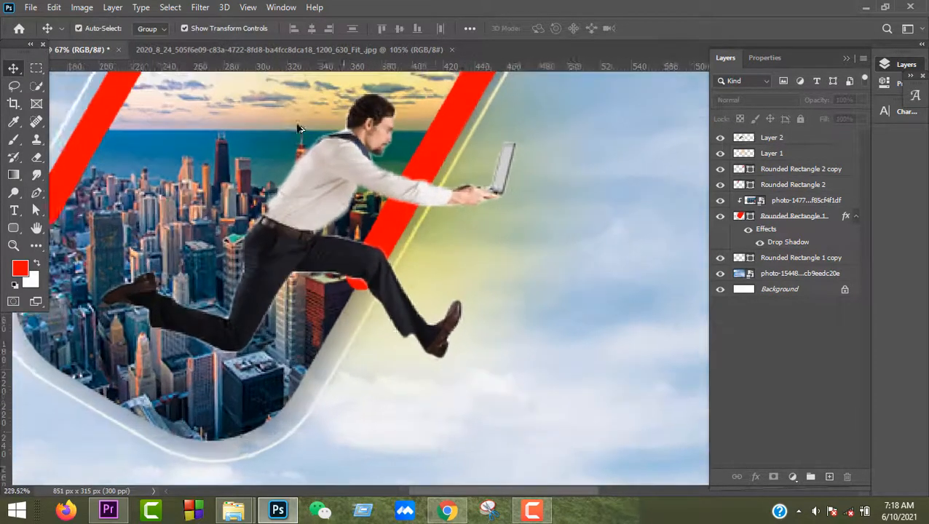
scroll(404, 247, "down", 2)
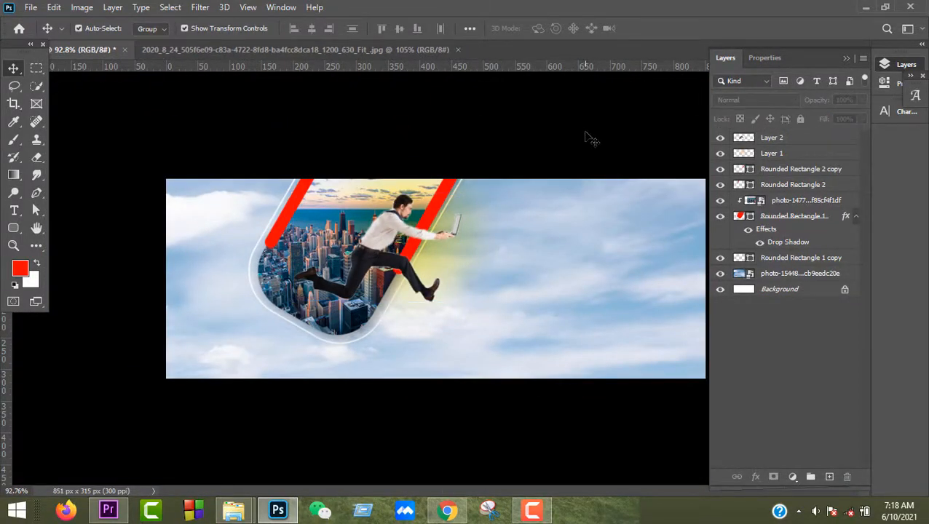
- Add a drop shadow effect to the running man's layer and show its settings
left_click(389, 233)
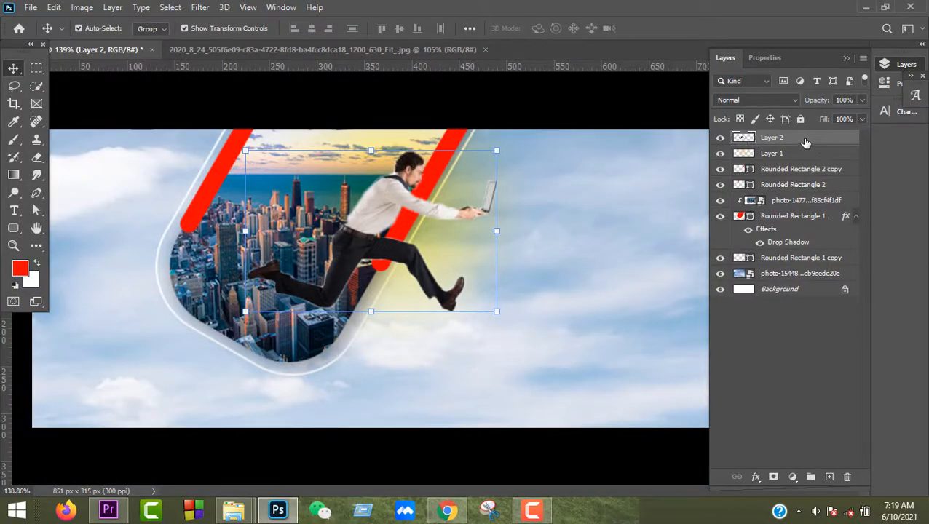
double_click(766, 187)
left_click_drag(348, 159, 742, 41)
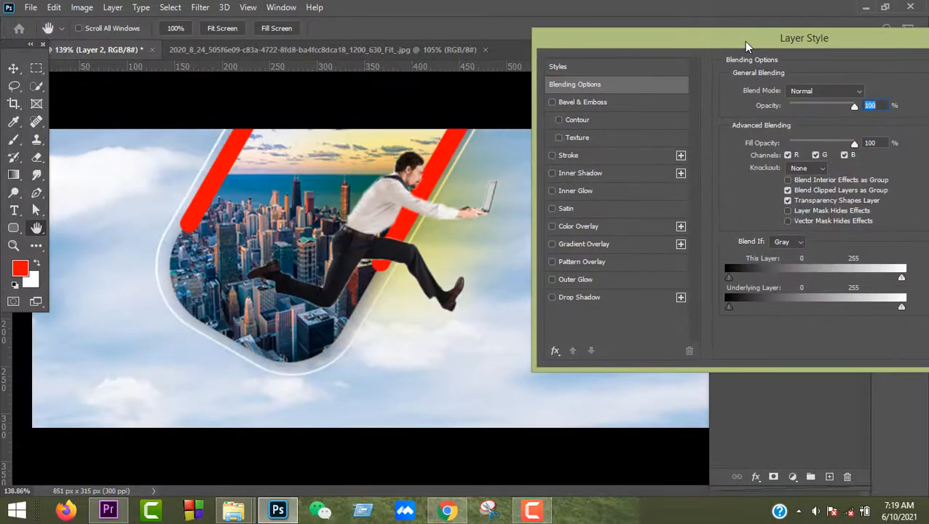
left_click(553, 298)
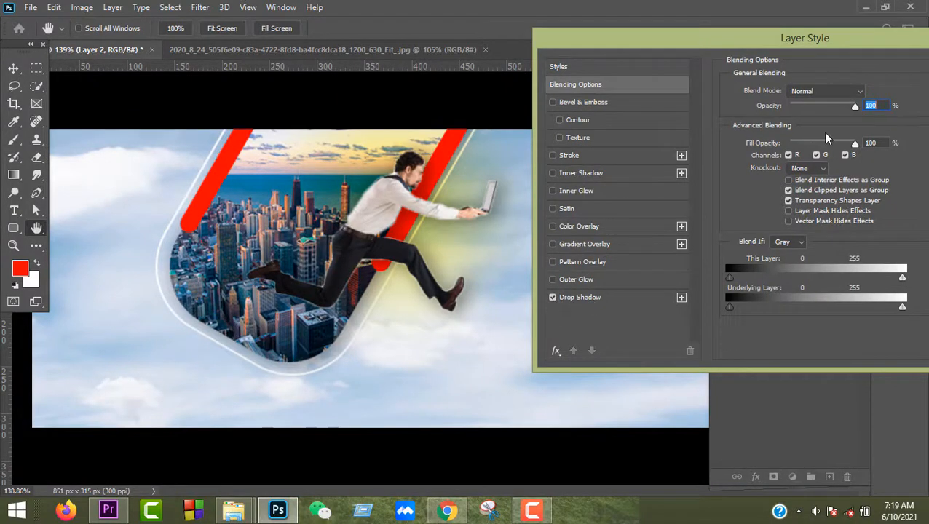
left_click(597, 297)
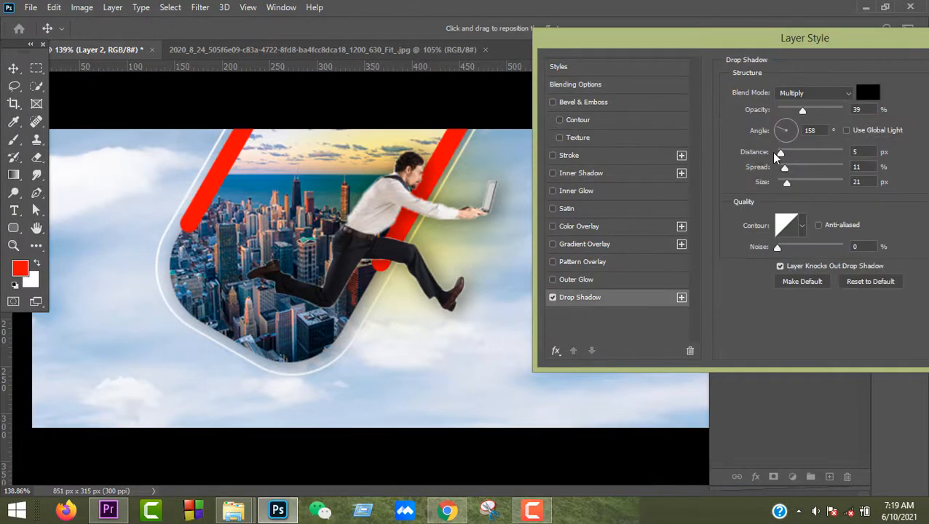
- Raise the man's drop shadow opacity to 65%, adjust its size slightly and accept the layer style
left_click_drag(803, 110, 820, 111)
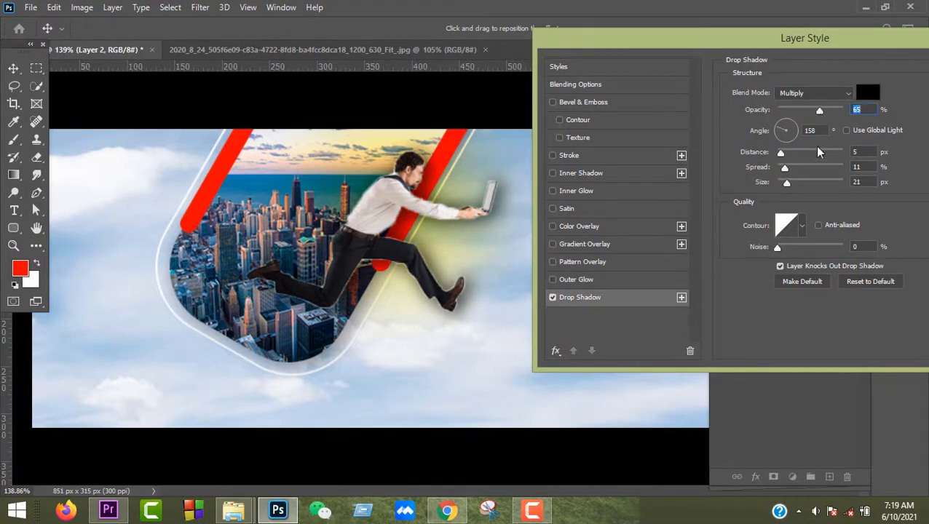
mouse_move(787, 183)
left_mouse_down()
mouse_move(806, 186)
mouse_move(789, 193)
left_mouse_up()
left_click(626, 173)
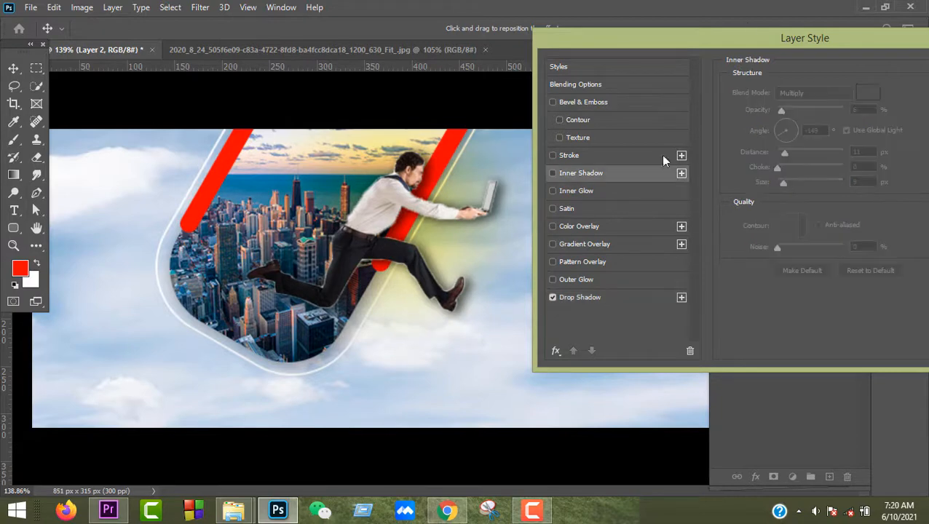
left_click_drag(776, 36, 582, 72)
left_click(844, 101)
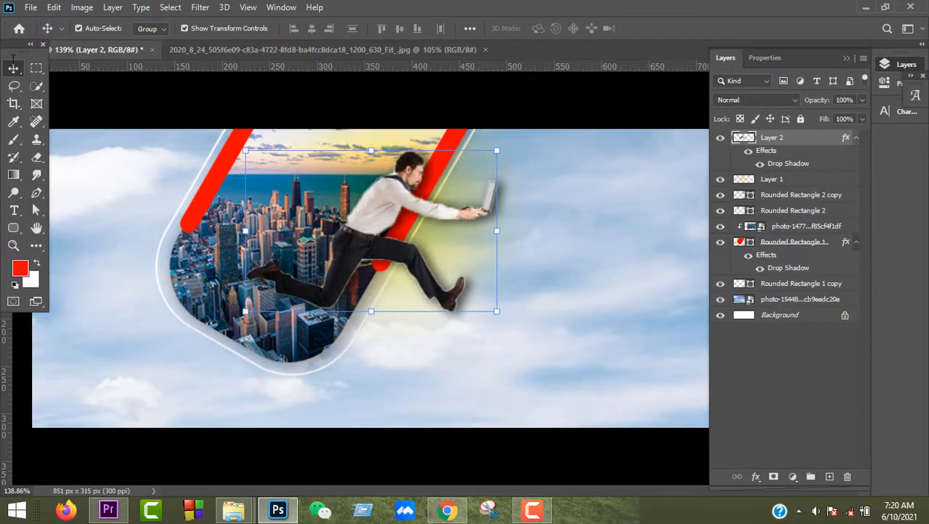
- Add right-aligned horizontal headline text on two lines: "Grow Your" and "Business With Our Team"
key("ctrl+0")
key("t")
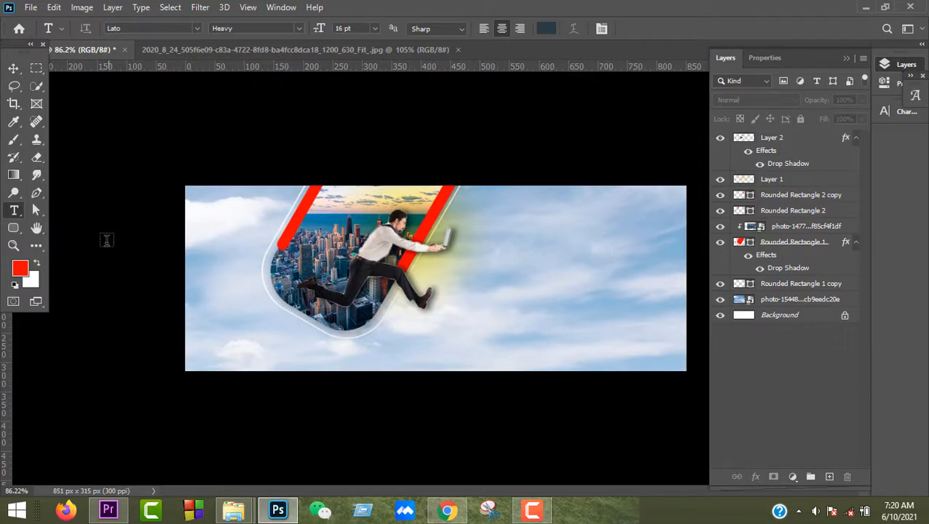
right_click(14, 210)
left_click(70, 211)
left_click(503, 264)
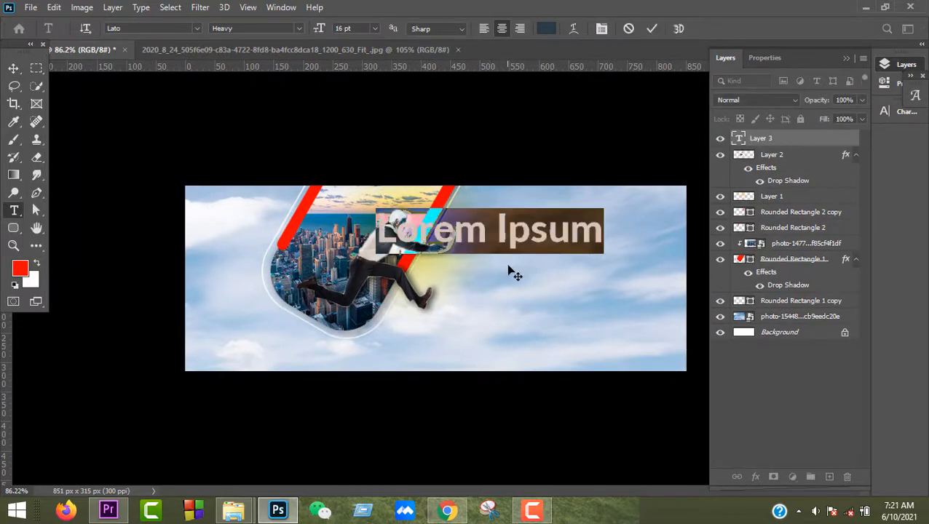
left_click(519, 29)
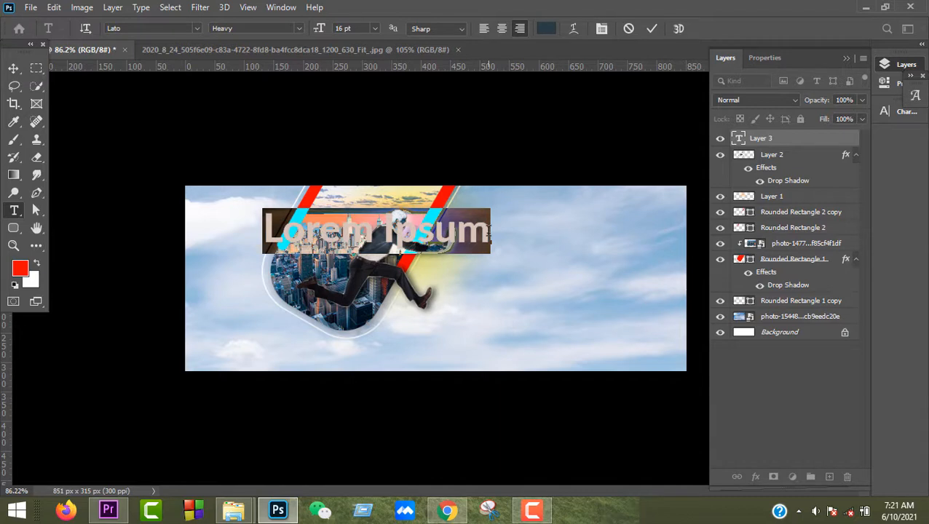
type("Grow Your Business With Our Team")
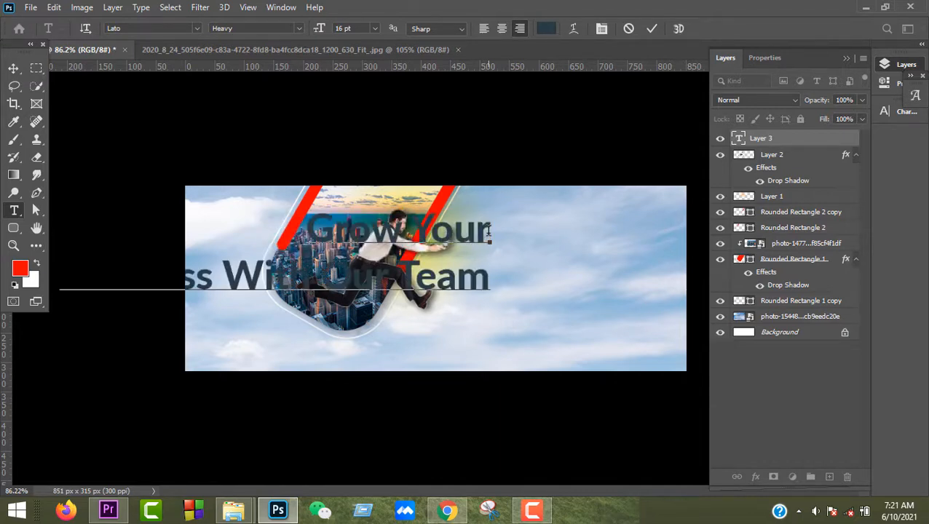
- Move the headline to the banner's right side and break "Our Team" onto a third line
left_click(13, 68)
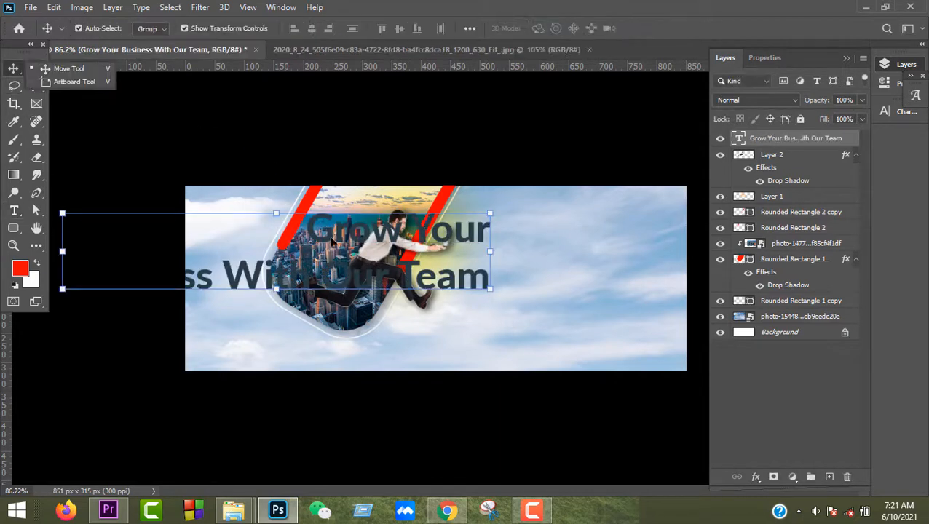
left_click_drag(477, 260, 665, 267)
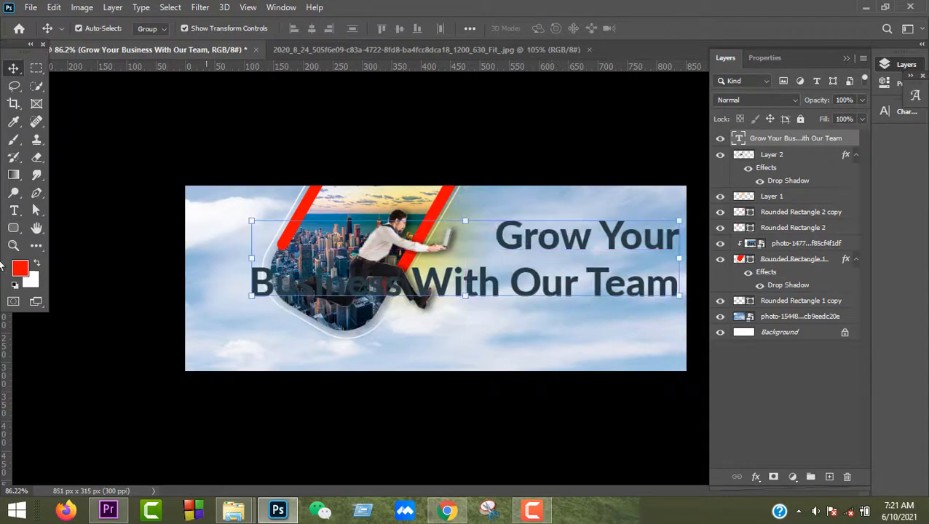
left_click(14, 213)
left_click(509, 283)
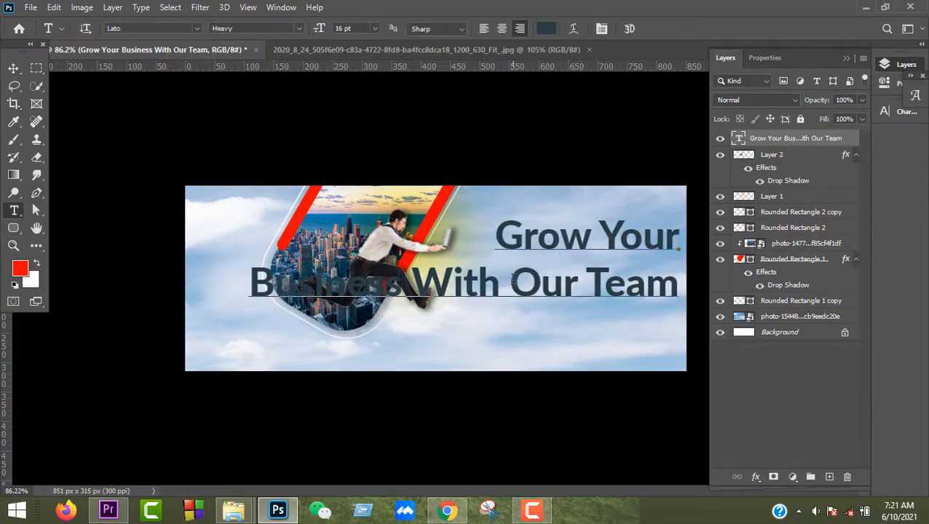
key("Return")
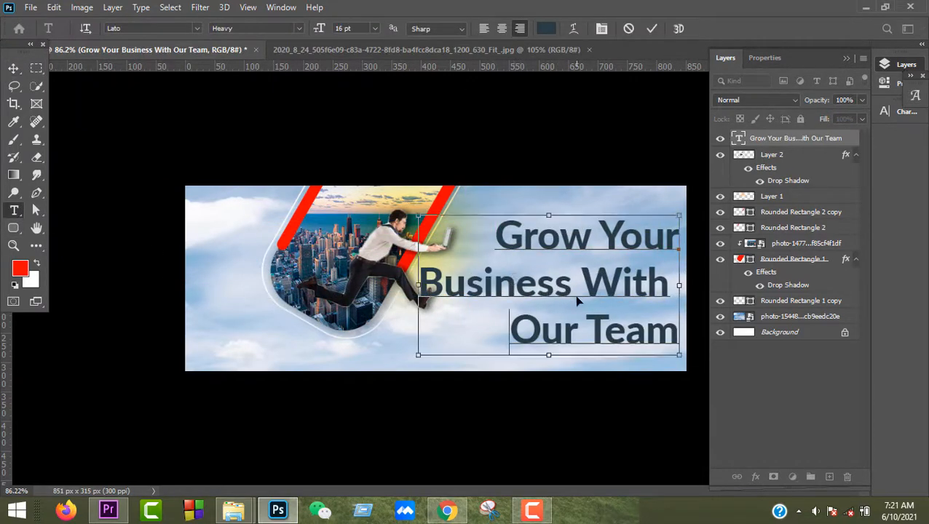
- Set the whole headline to 10 pt and move it slightly up and inward from the banner's right edge
key("ctrl+a")
left_click(375, 28)
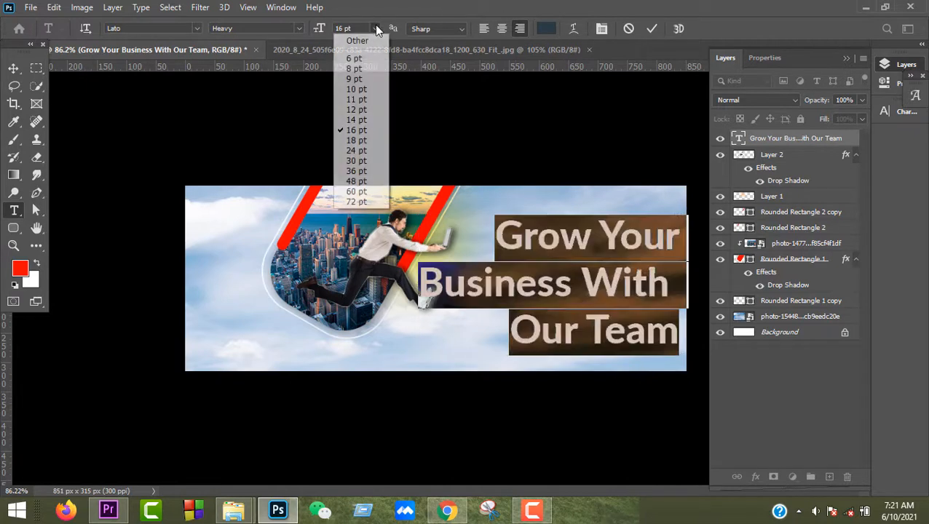
left_click(359, 90)
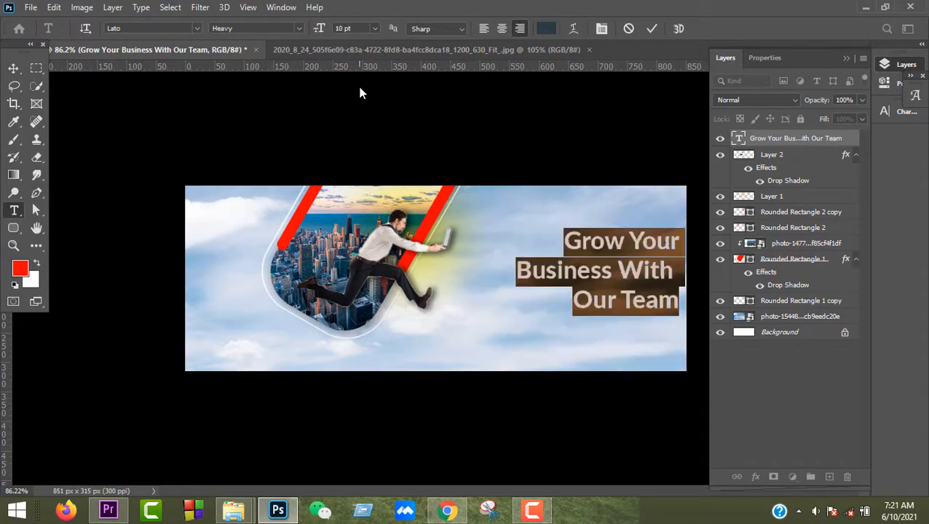
left_click(13, 67)
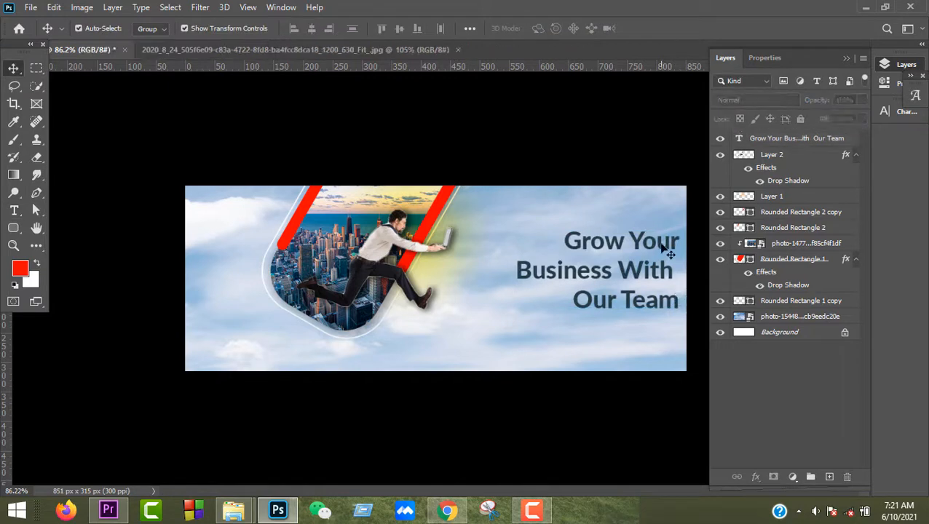
left_click_drag(664, 247, 640, 228)
left_click(620, 156)
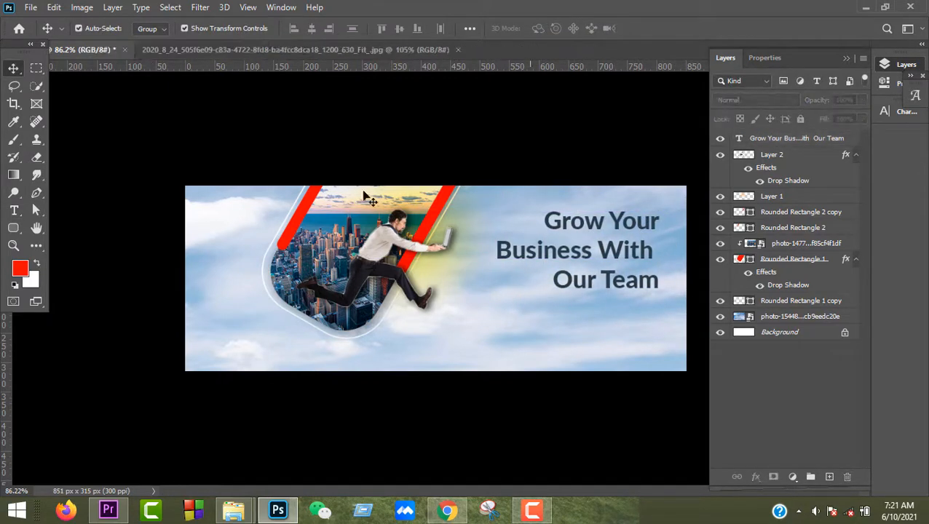
- Recolour the whole headline red (fd0400), sampled from the red bar beside the city photo
scroll(362, 192, "down", 3)
scroll(382, 217, "up", 1)
left_click(14, 210)
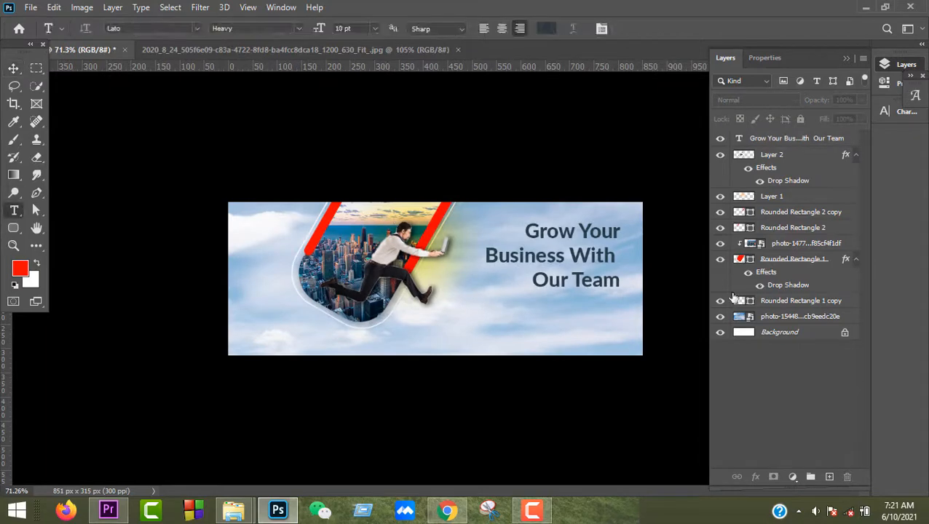
left_click(585, 244)
key("ctrl+a")
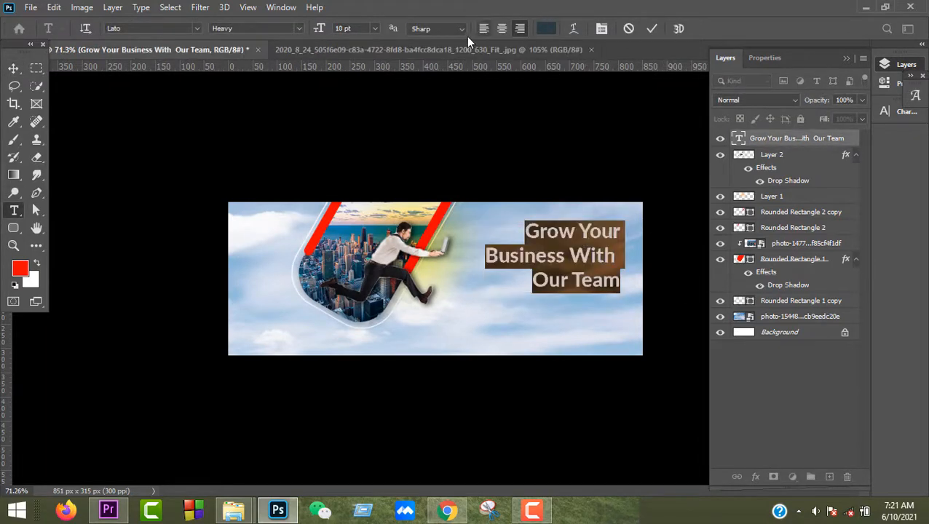
left_click(547, 29)
left_click(449, 205)
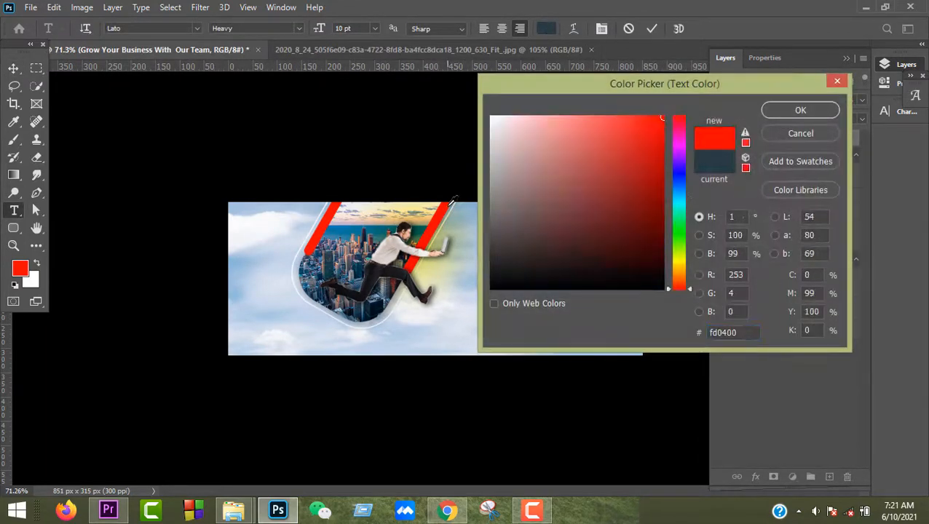
left_click(800, 109)
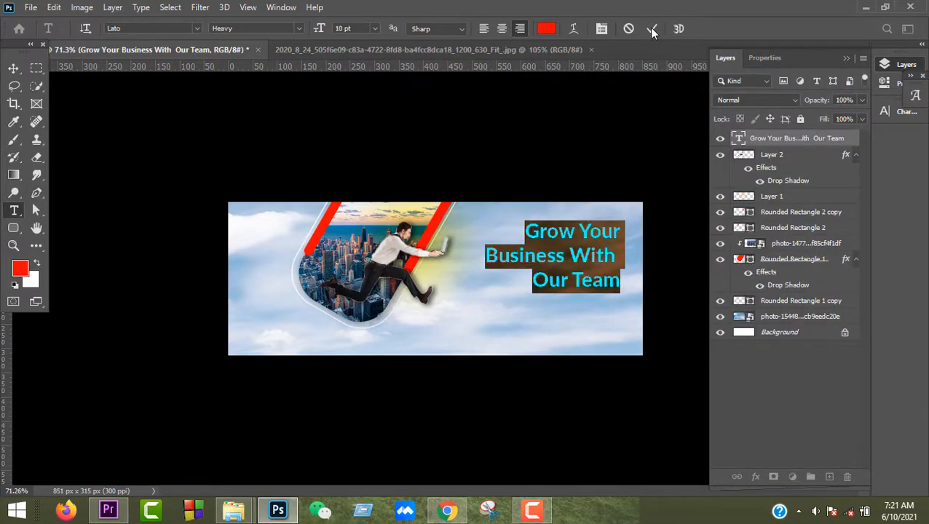
key("ctrl+Return")
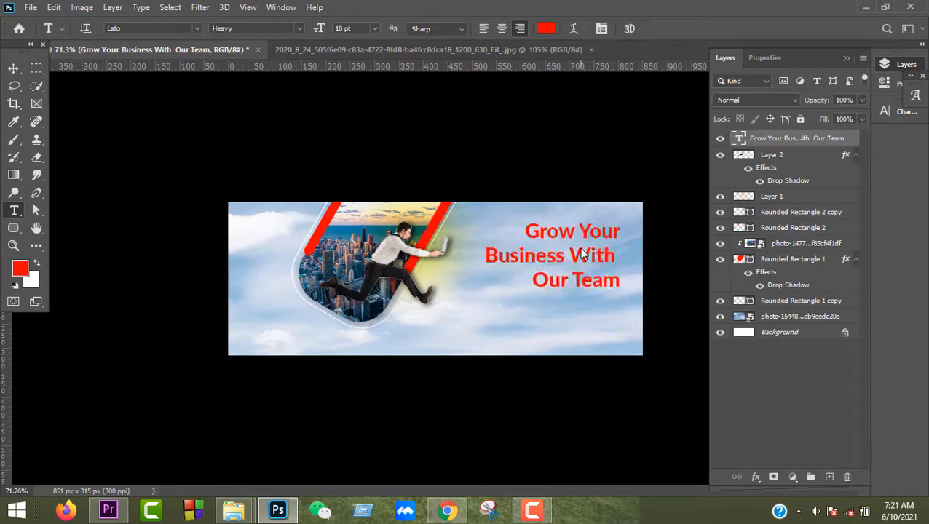
- Set the headline's second line, "Business With", to the Black font style of Lato
left_click(543, 252)
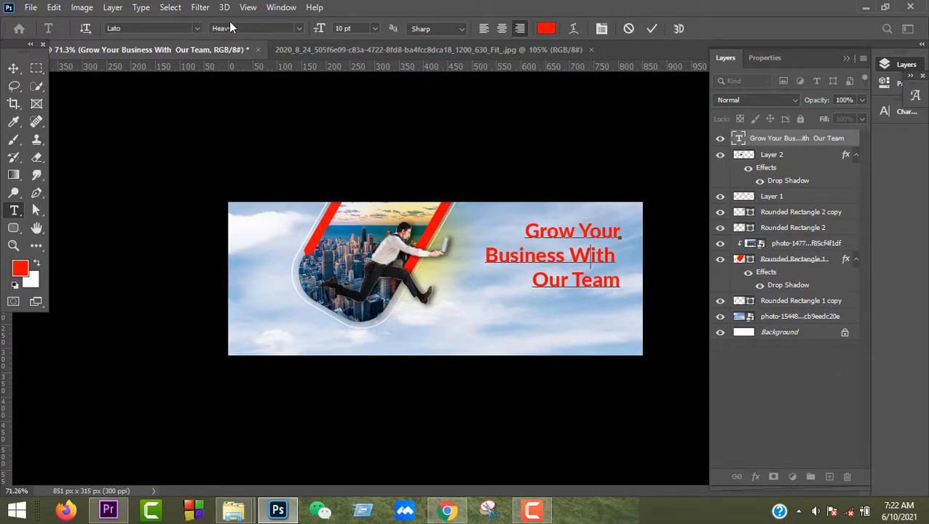
left_click(195, 27)
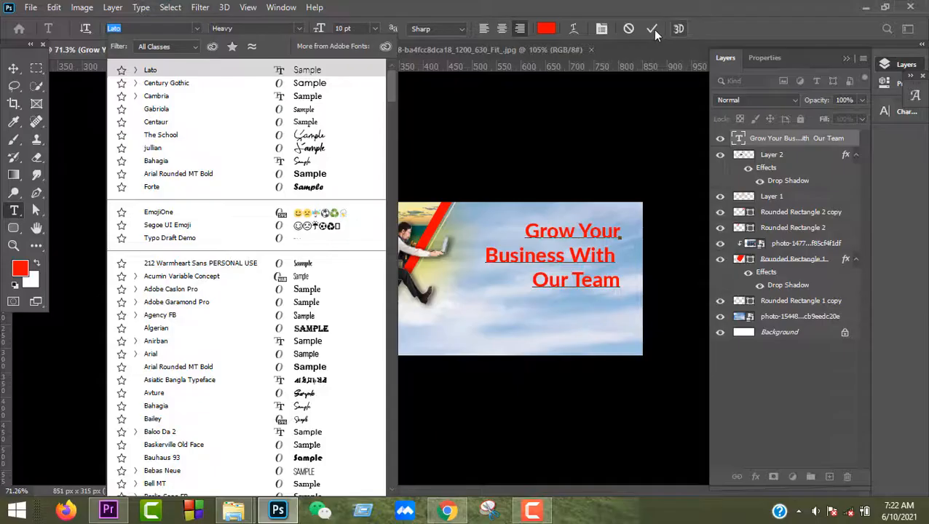
left_click(652, 29)
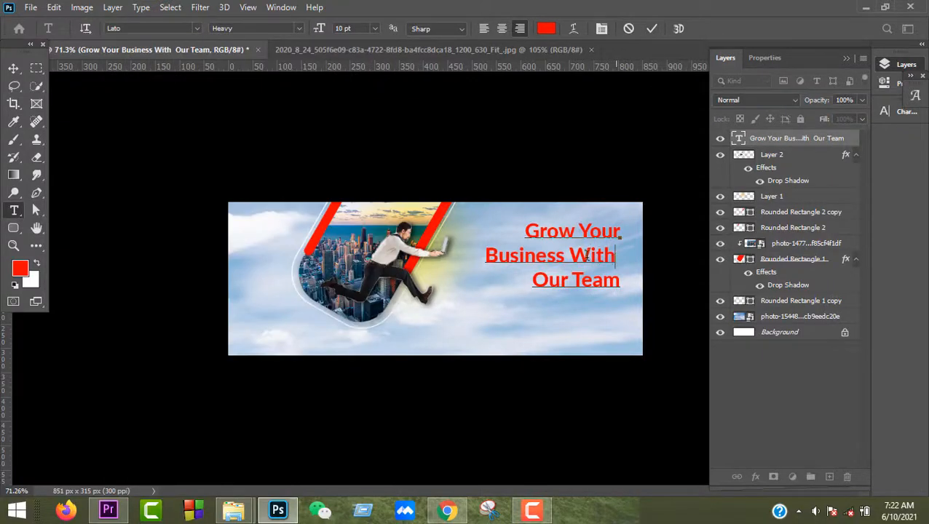
left_click_drag(616, 255, 462, 258)
left_click(300, 28)
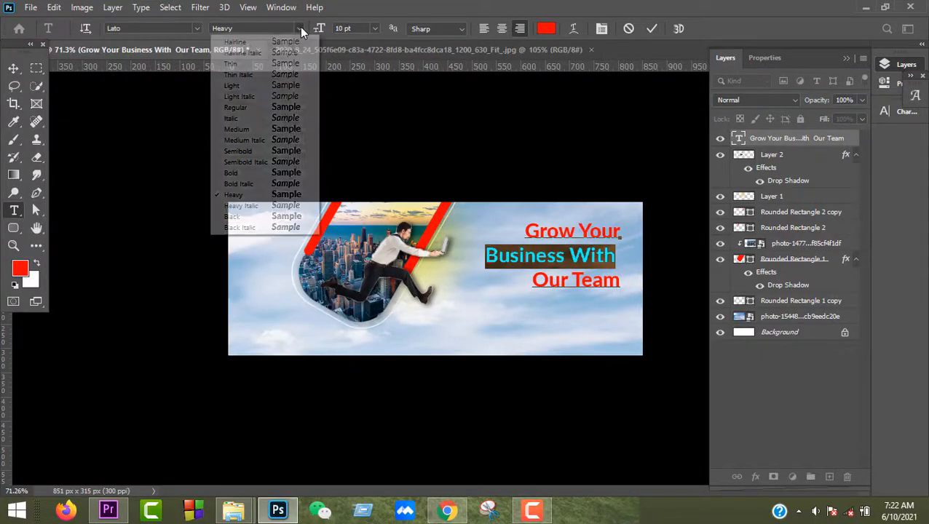
left_click(266, 217)
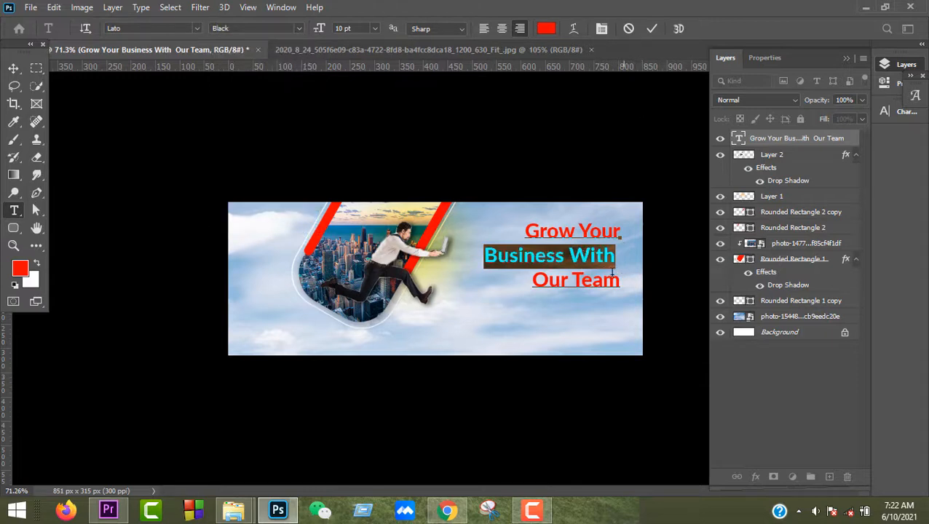
- Set the headline's first line, "Grow Your", to Semibold Italic and finish the text editing
left_click_drag(617, 231, 488, 220)
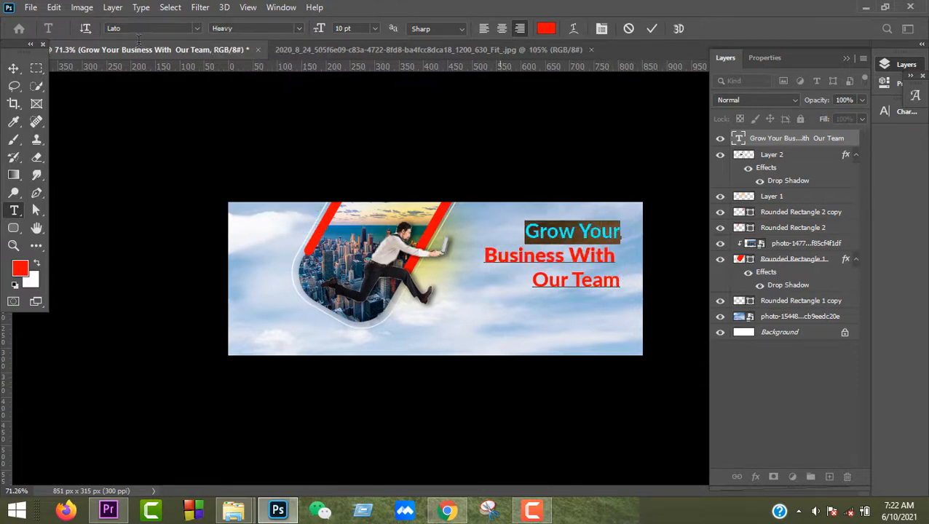
left_click(298, 29)
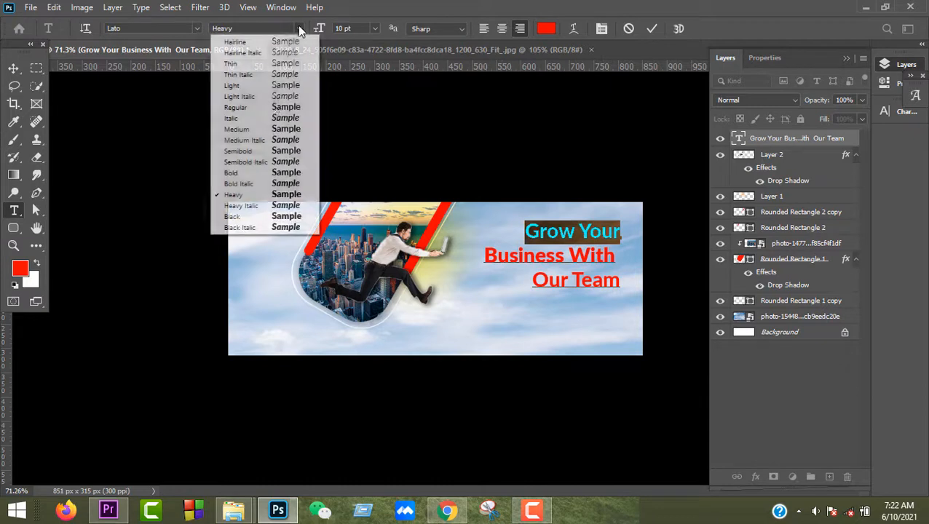
left_click(266, 162)
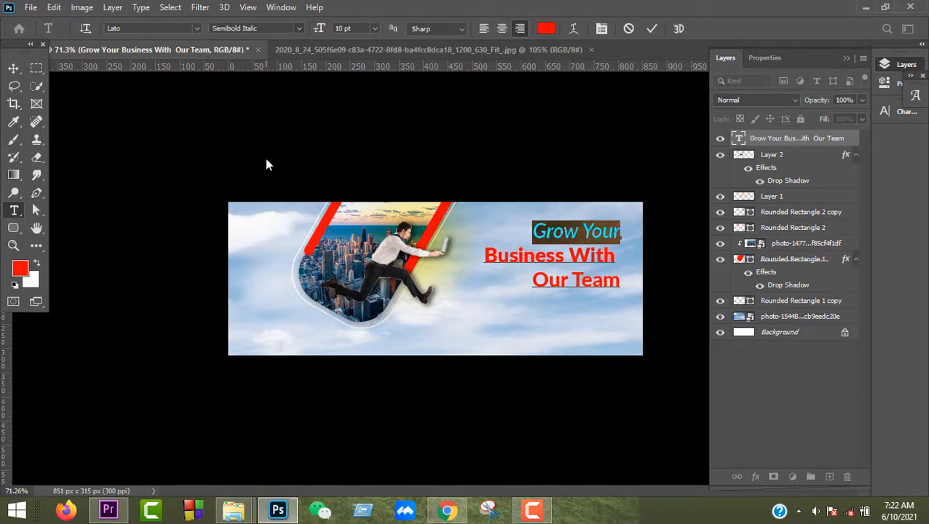
left_click(13, 67)
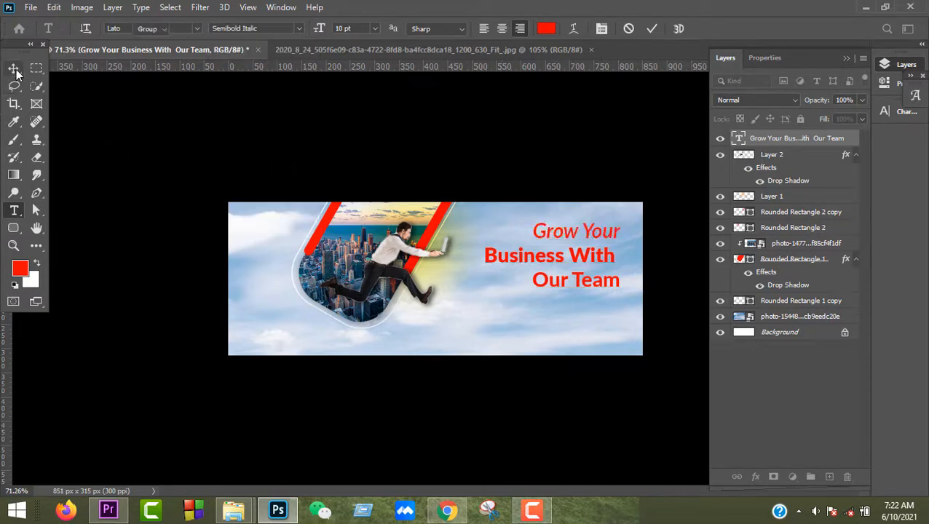
left_click(448, 188)
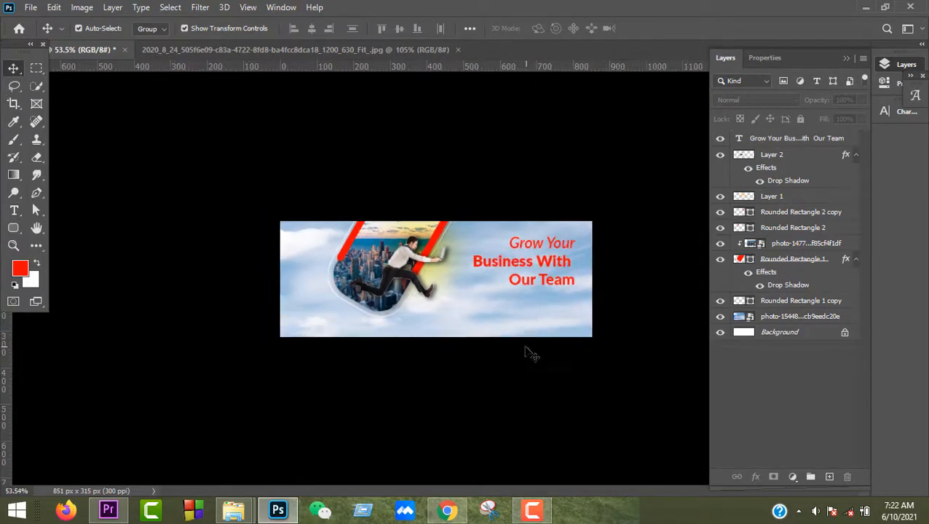
- Add a layer mask to the sky photo layer directly above the Background layer
left_click(535, 336)
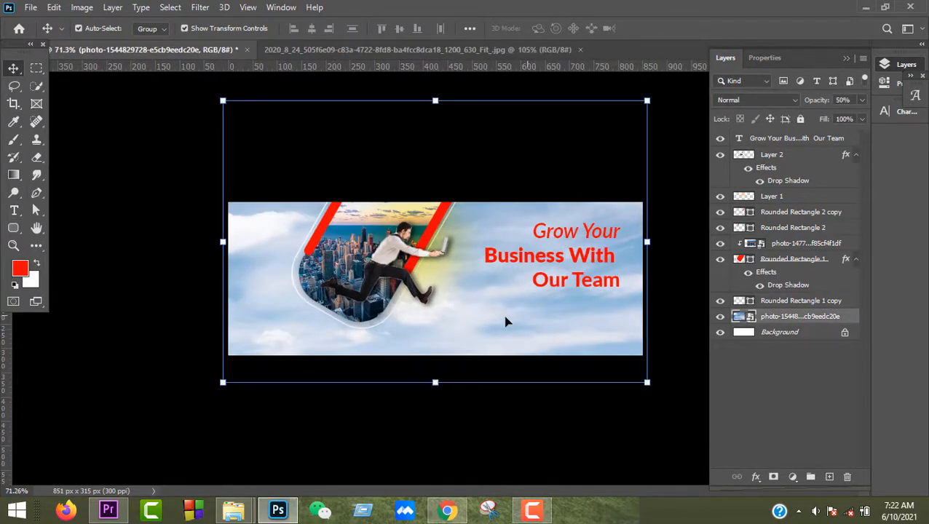
left_click(490, 429)
scroll(502, 418, "down", 3)
scroll(502, 412, "up", 5)
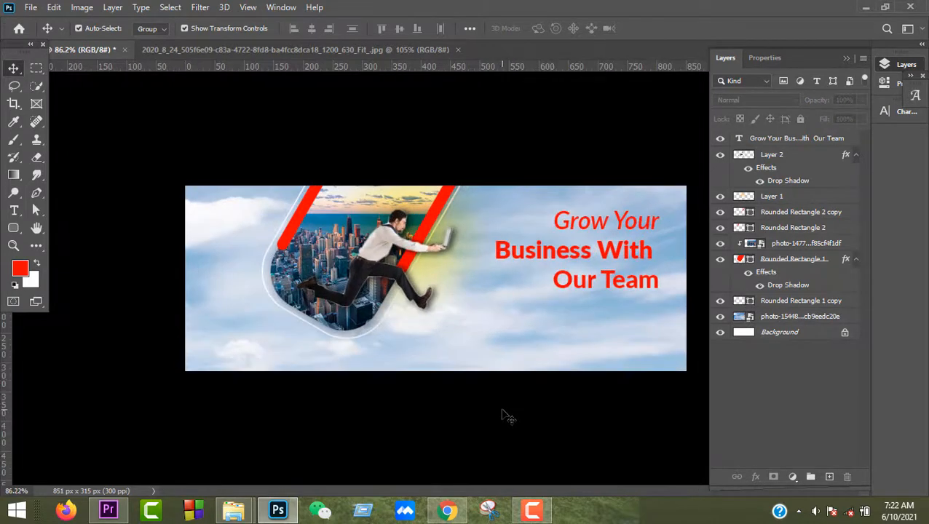
left_click(768, 318)
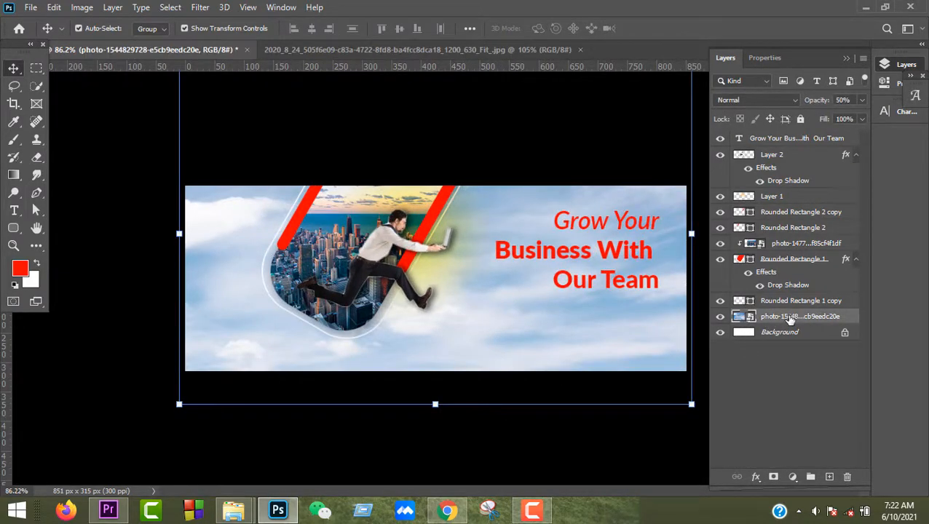
left_click(773, 476)
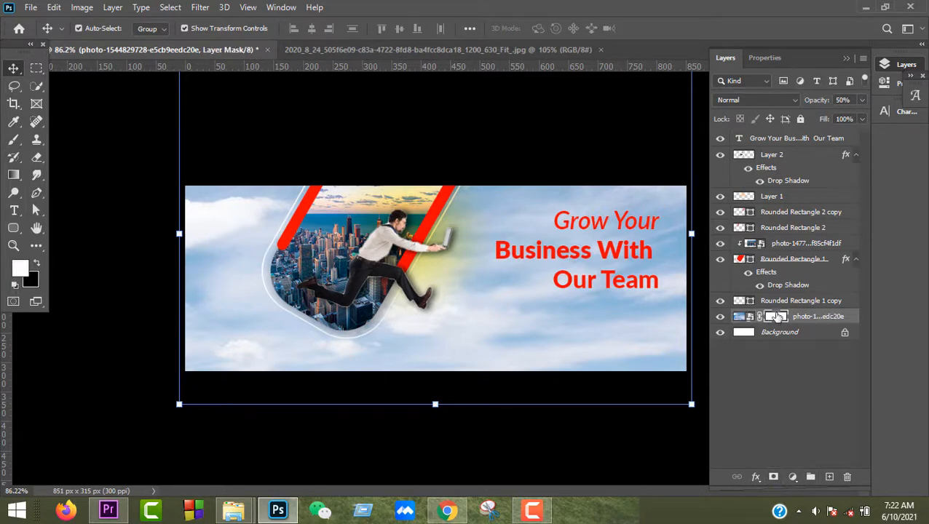
- Set up the Gradient tool with the foreground-to-transparent preset, making both colour stops black (000000)
left_click(14, 175)
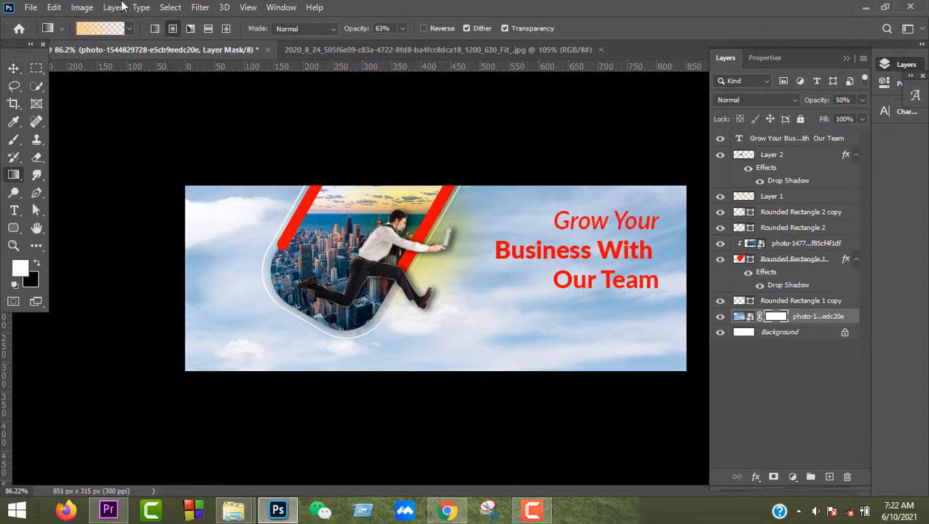
left_click(109, 29)
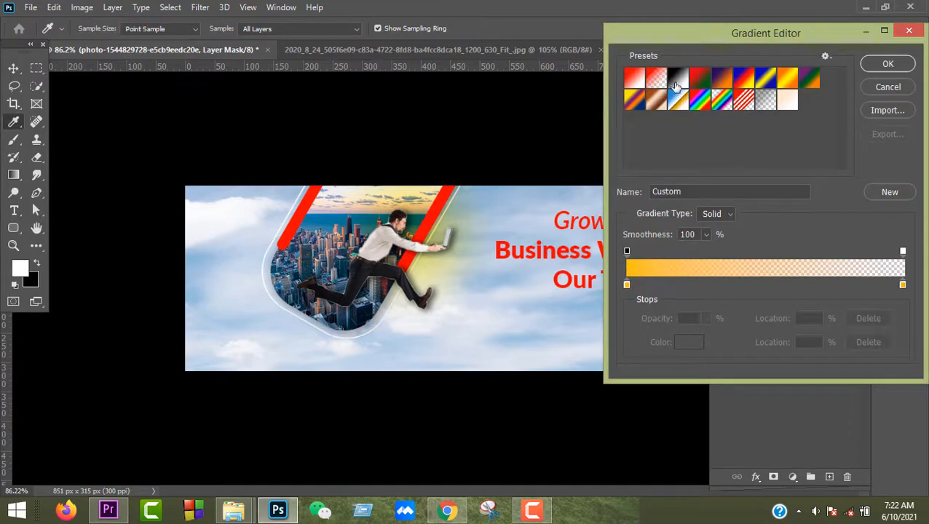
left_click(655, 77)
double_click(627, 285)
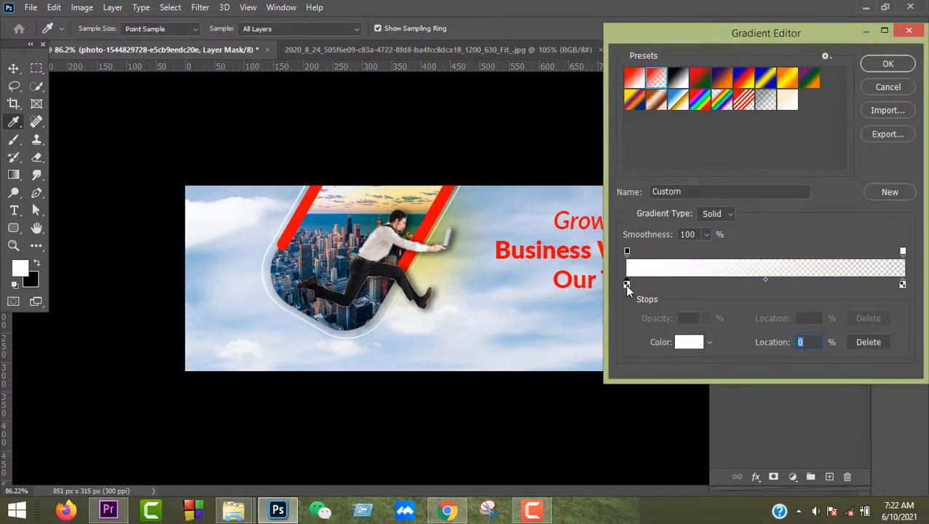
left_click_drag(603, 257, 418, 349)
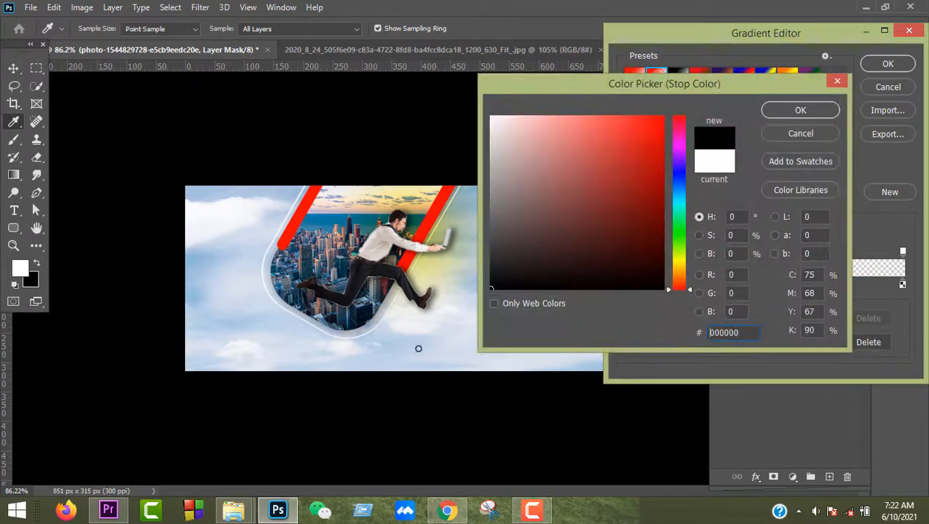
left_click(826, 111)
double_click(902, 286)
left_click_drag(593, 213, 471, 324)
left_click(800, 110)
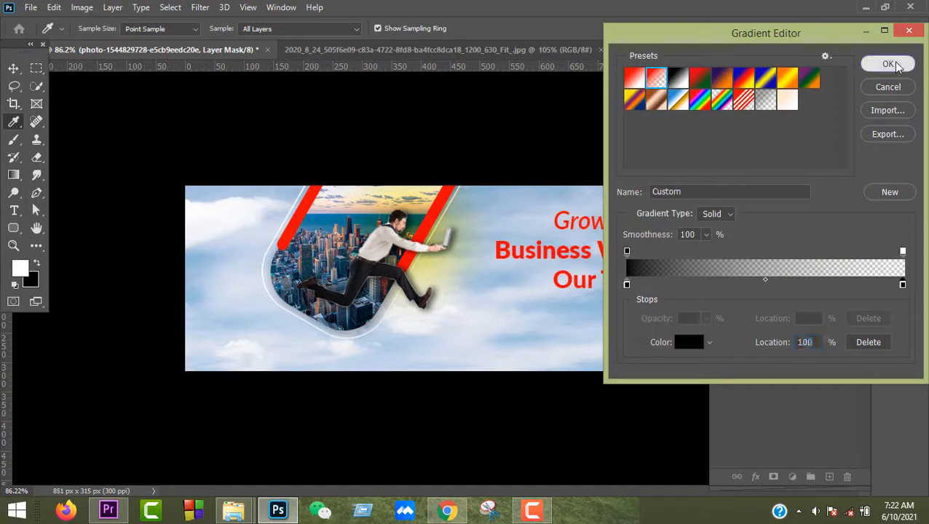
left_click(887, 64)
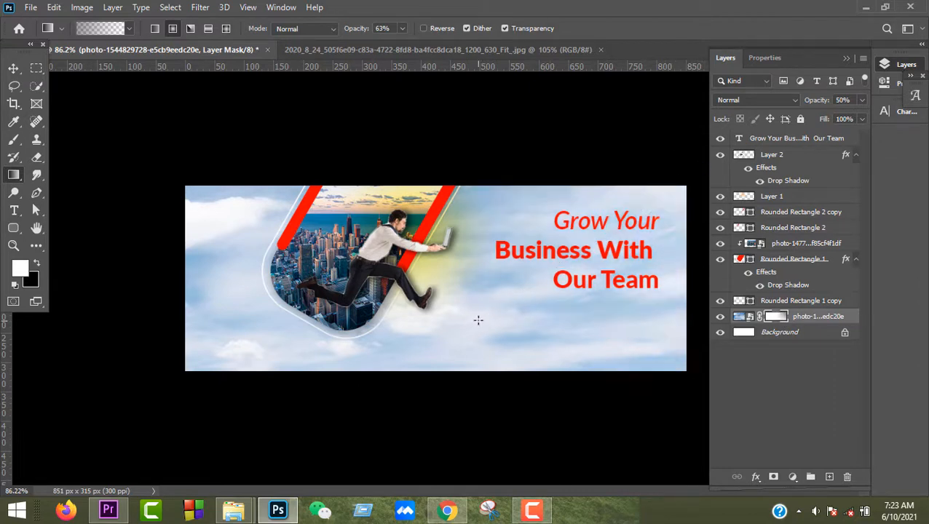
- Fade the sky photo through its layer mask with several diagonal gradient strokes inward from the banner's upper-right and lower-left corners
left_click_drag(597, 237, 458, 334)
left_click_drag(143, 392, 205, 348)
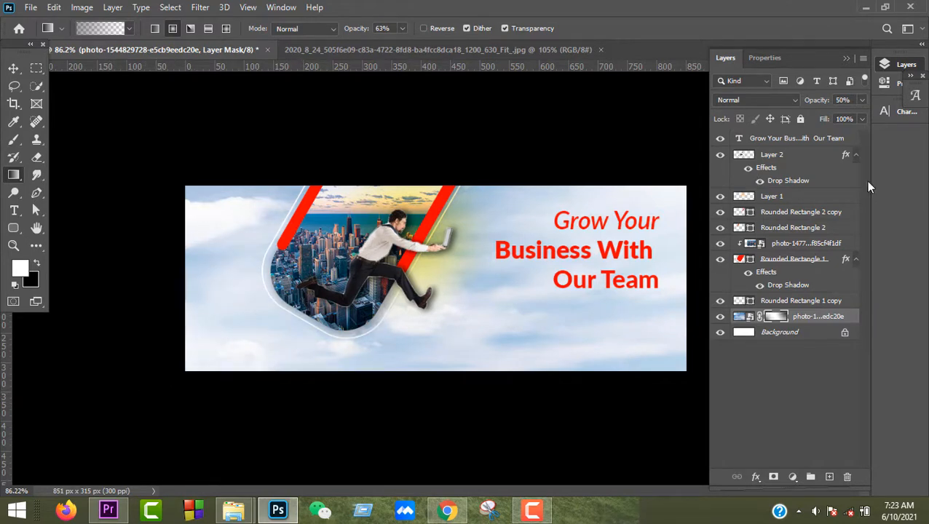
mouse_move(818, 102)
left_mouse_down()
mouse_move(827, 101)
mouse_move(806, 103)
left_mouse_up()
left_click_drag(647, 160, 415, 400)
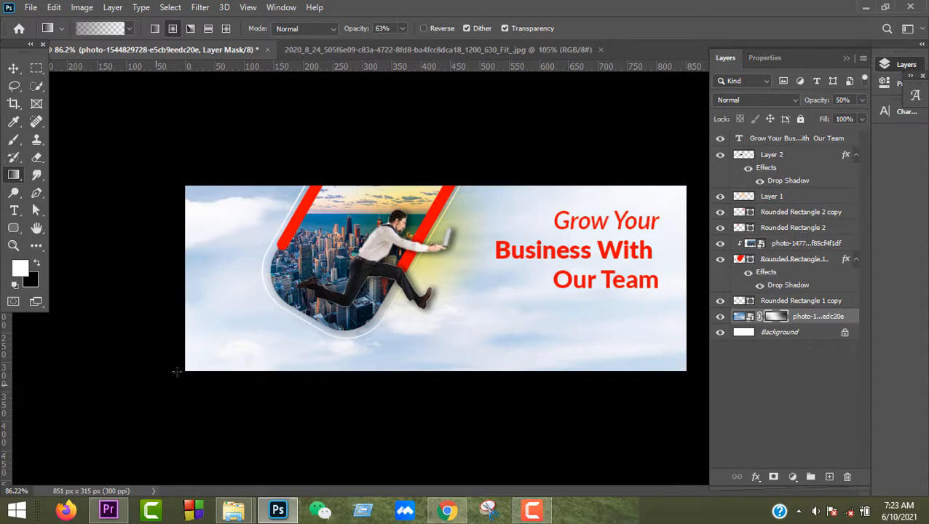
left_click_drag(176, 372, 287, 307)
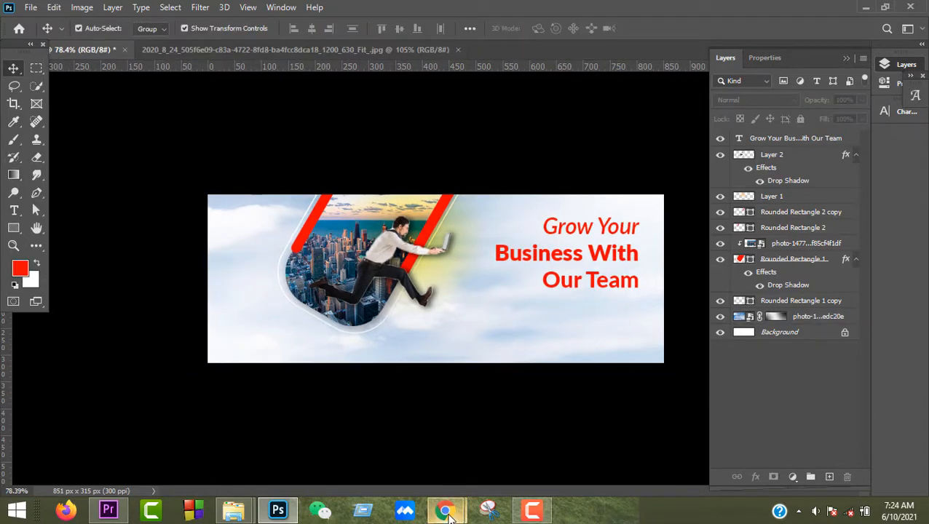
- Switch to Chrome and search Google Images for "brush png"
mouse_move(446, 509)
left_click(484, 467)
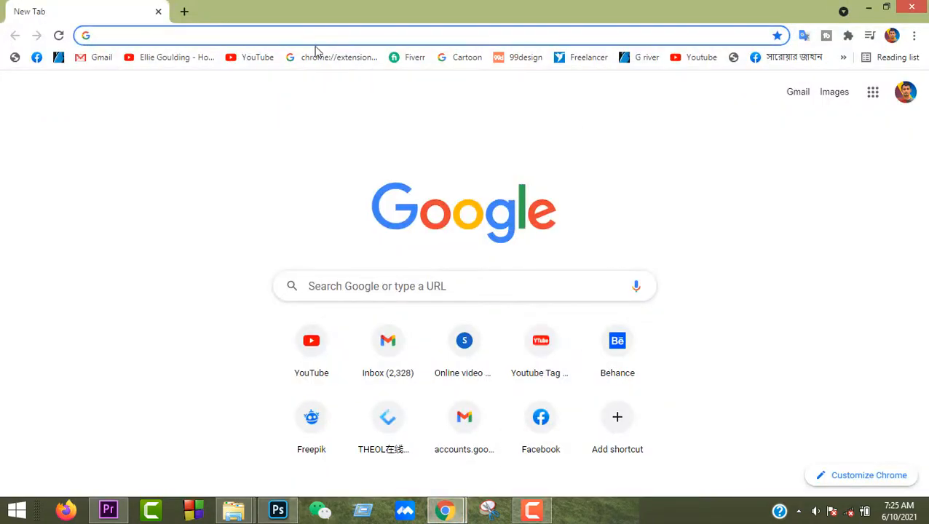
left_click(155, 35)
type("brush ")
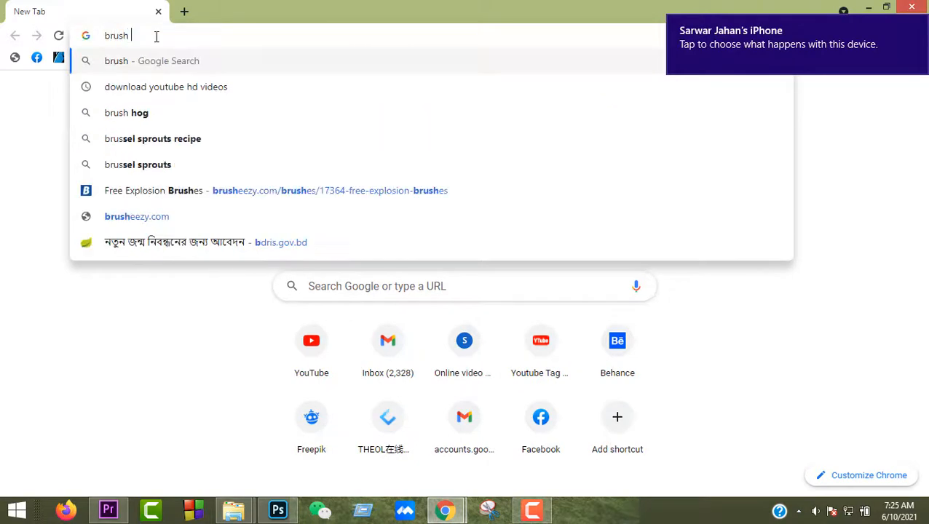
type("pb")
type("ng")
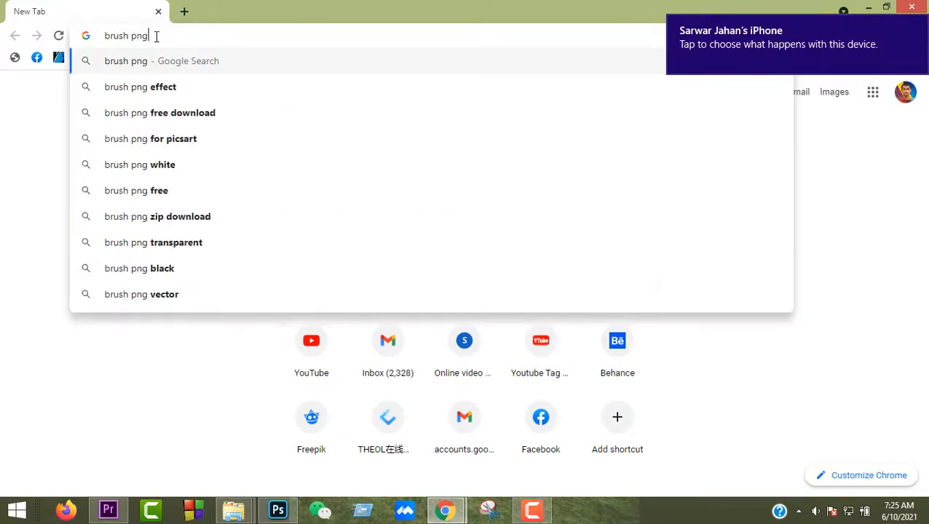
key("Return")
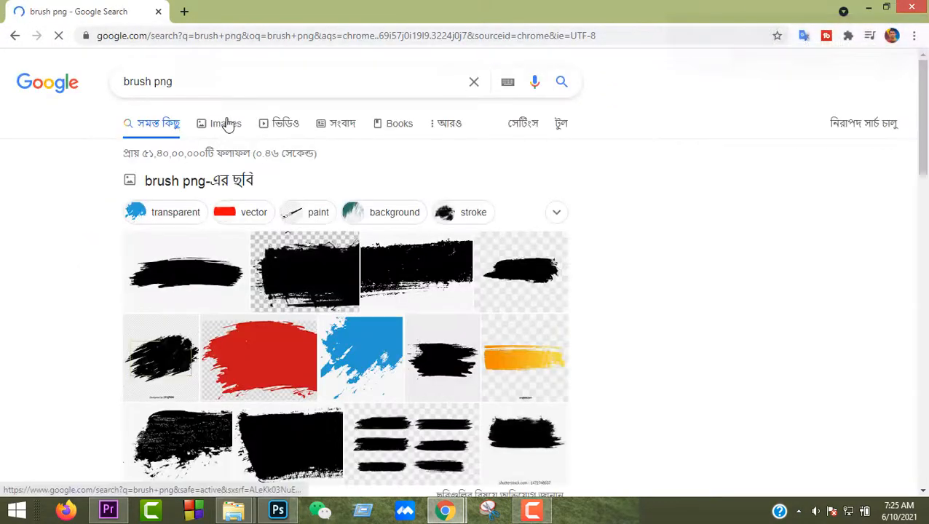
left_click(225, 123)
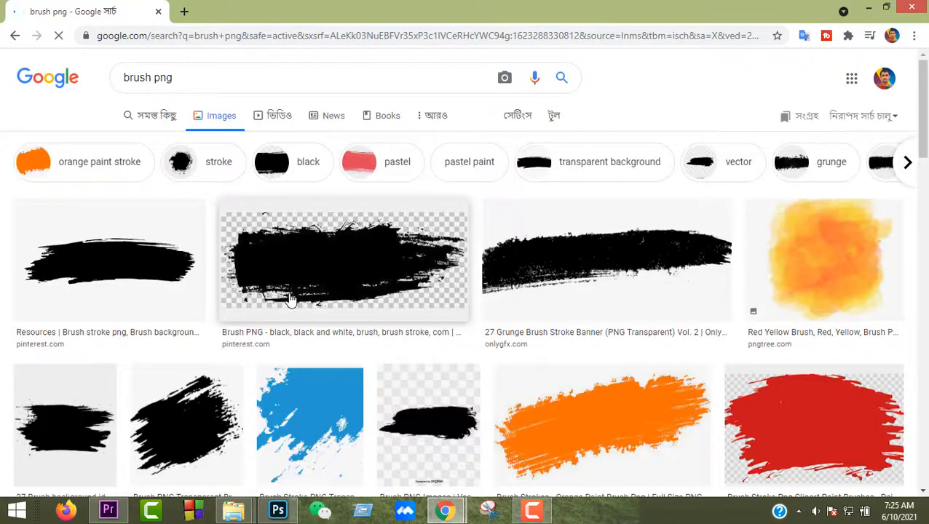
- Save the OnlyGFX grunge brush stroke image as the PNG file grunge-brush-stroke-banner-2-5 in the 10-06-2021 folder
left_click(489, 299)
right_click(642, 167)
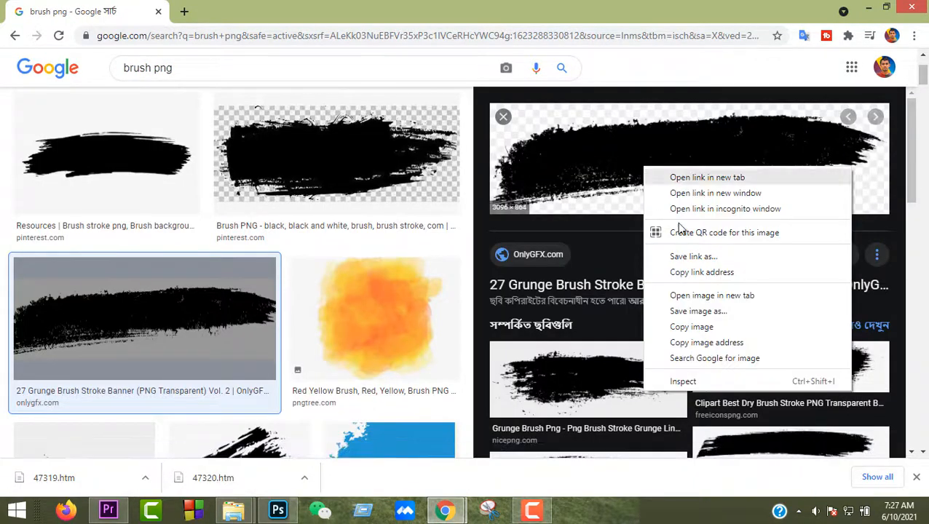
left_click(723, 312)
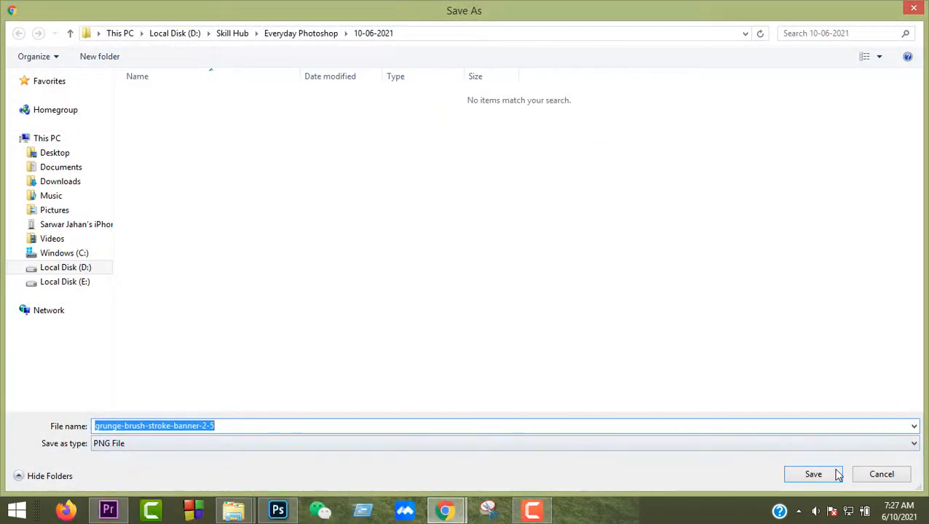
left_click(834, 473)
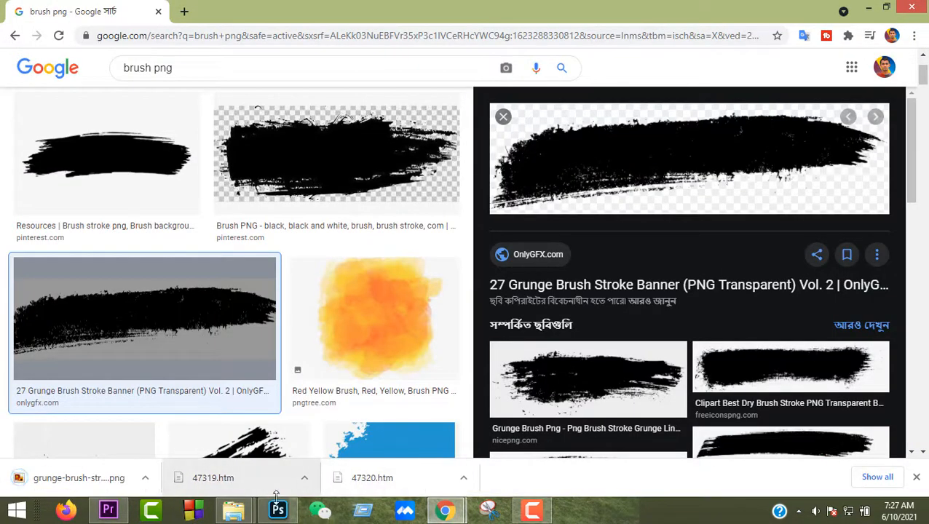
- Return to Photoshop and place grunge-brush-stroke-banner-2-5 as an embedded image in the banner
left_click(277, 509)
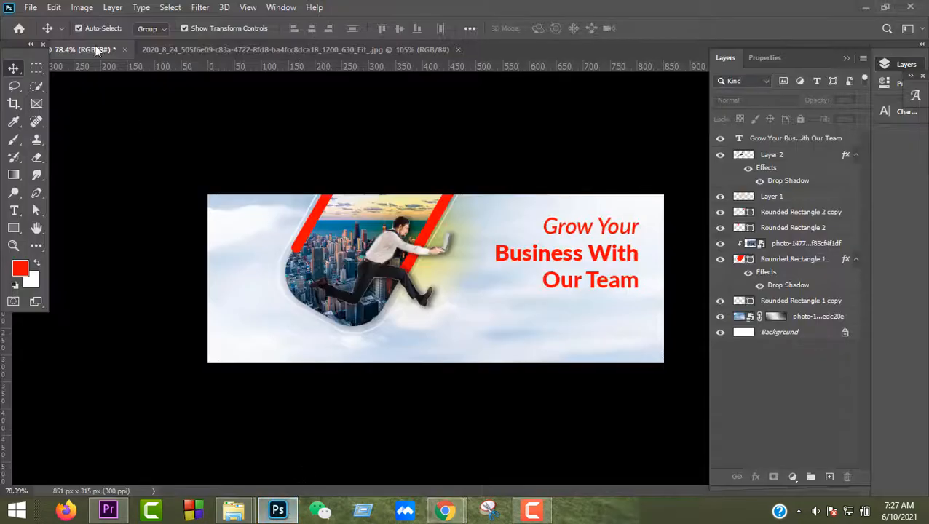
left_click(31, 7)
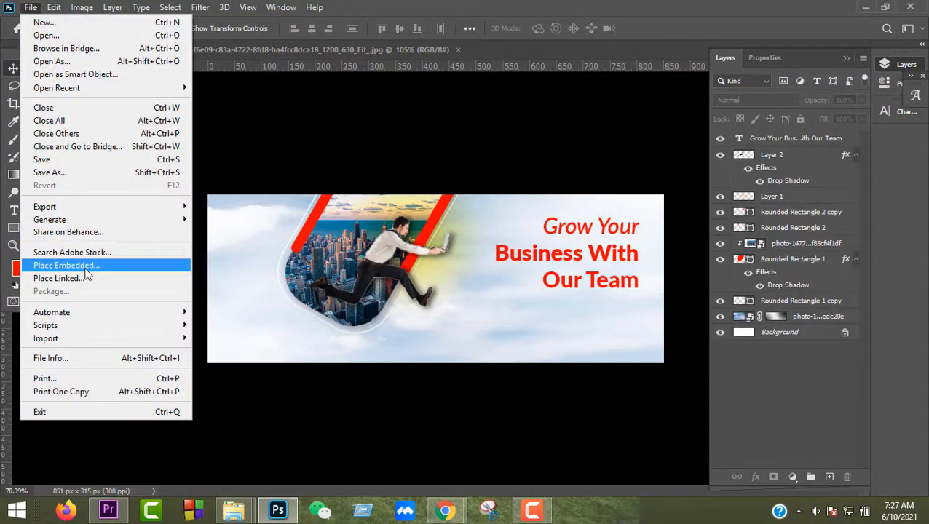
left_click(67, 265)
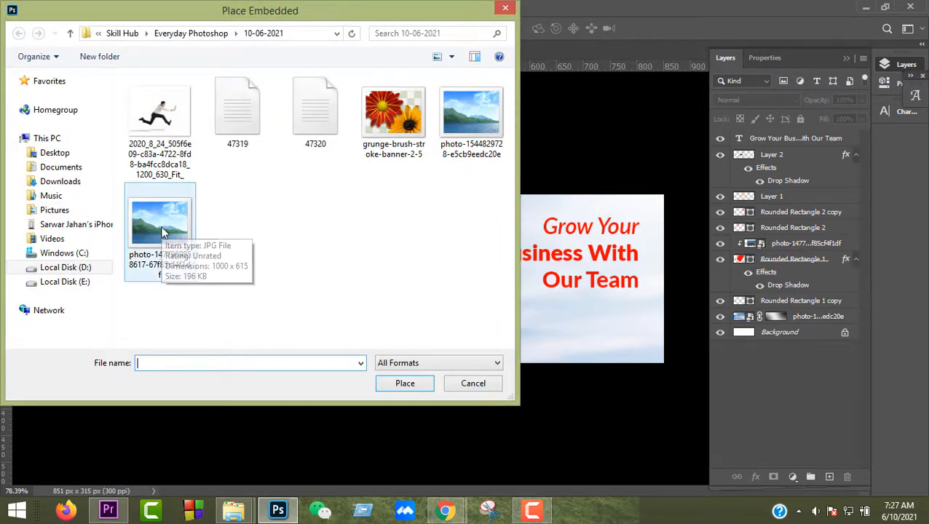
double_click(384, 135)
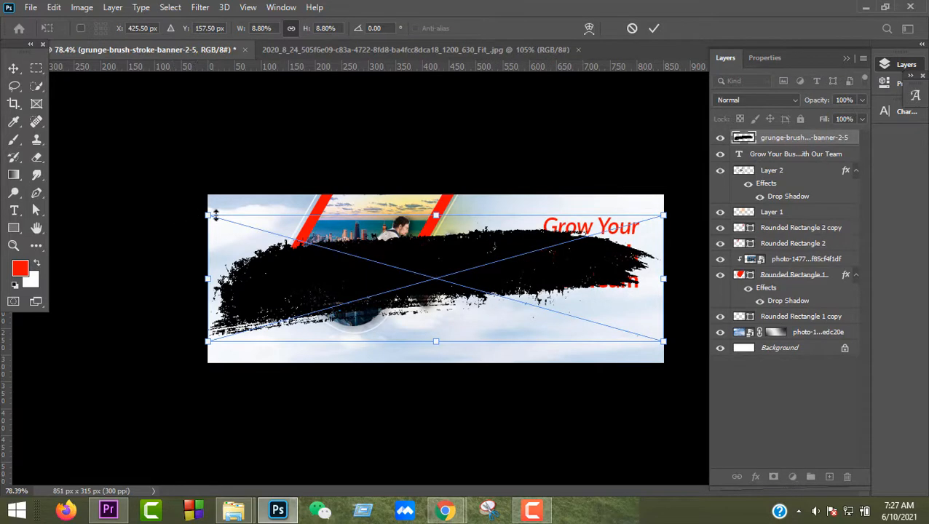
- Scale the brush stroke to about 3.28%, rotate it about 8.57° and position it below the headline
mouse_move(216, 213)
left_mouse_down()
mouse_move(347, 222)
mouse_move(586, 266)
mouse_move(603, 286)
left_mouse_up()
mouse_move(508, 316)
left_mouse_down()
mouse_move(606, 340)
mouse_move(622, 324)
left_mouse_up()
left_click_drag(667, 292, 676, 305)
left_click_drag(461, 311, 489, 317)
left_click(655, 29)
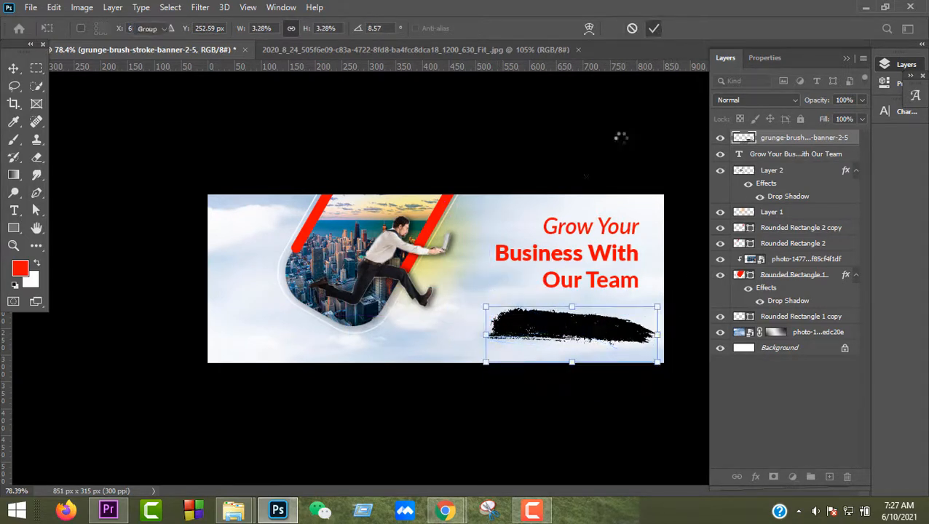
scroll(579, 336, "up", 3)
scroll(560, 357, "down", 3)
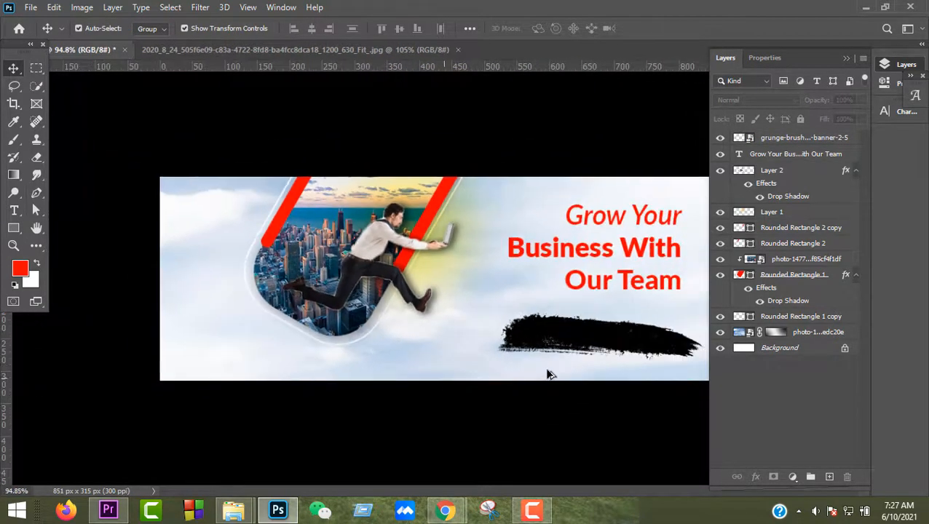
- Add a Color Overlay effect to the brush stroke layer with the Normal blend mode
left_click(850, 139)
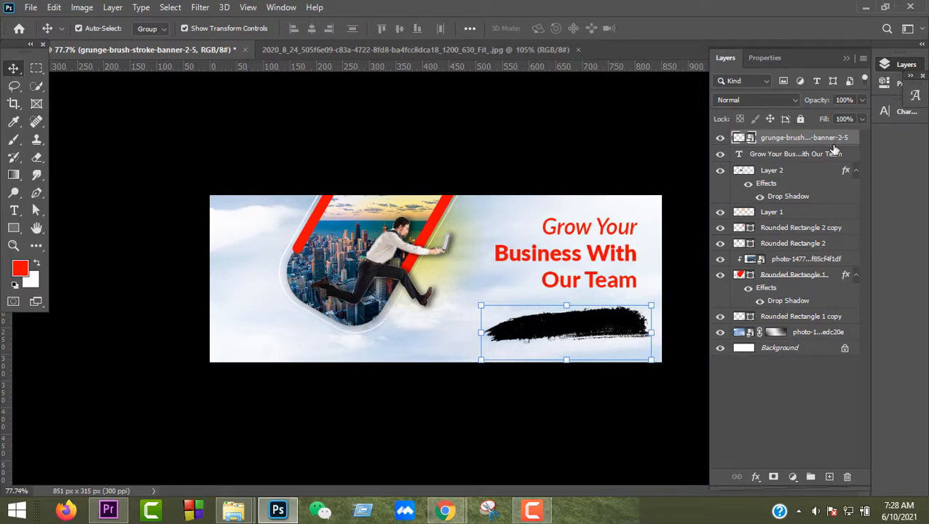
double_click(853, 140)
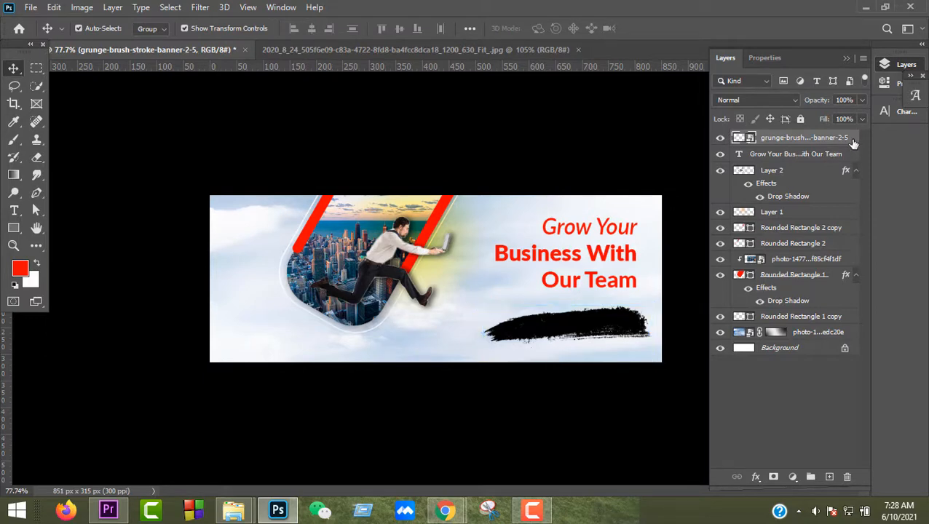
mouse_move(315, 92)
left_mouse_down()
mouse_move(377, 96)
mouse_move(805, 66)
left_mouse_up()
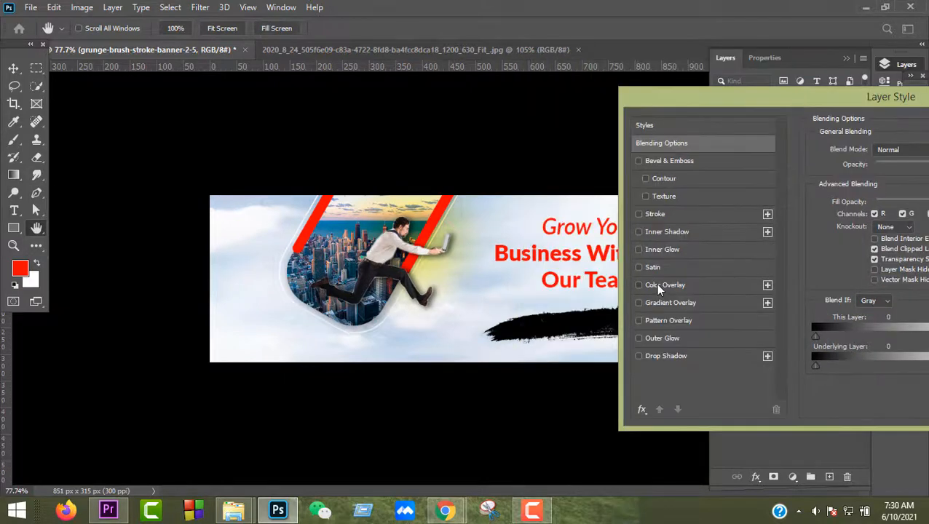
left_click(657, 286)
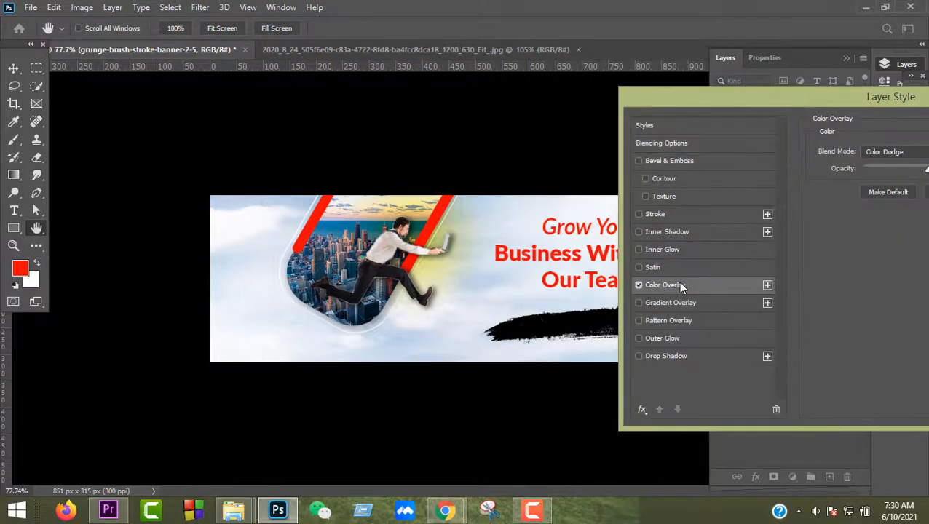
left_click(878, 151)
left_click(850, 162)
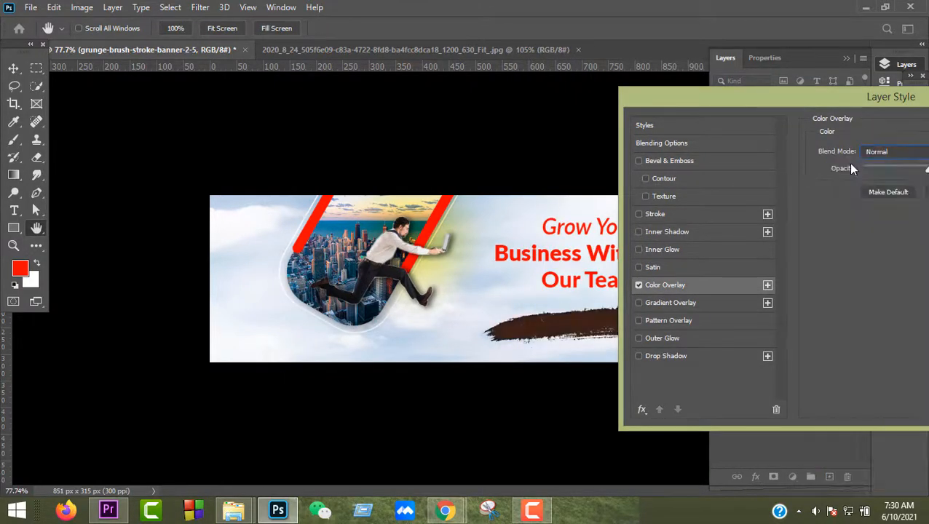
- Set the brush stroke's overlay colour to red (fd0500), sampled from the red bar beside the city photo, and apply the layer style
left_click_drag(857, 88, 809, 120)
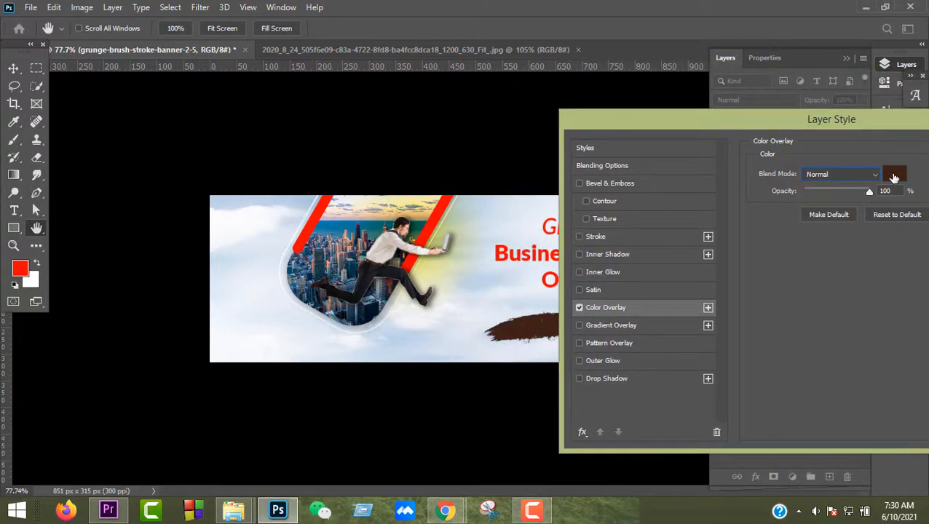
left_click(894, 176)
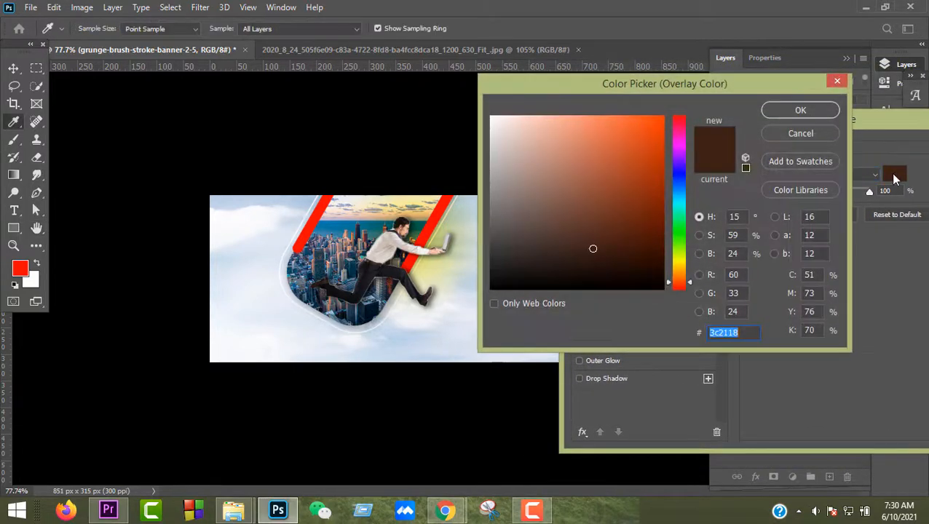
left_click(318, 212)
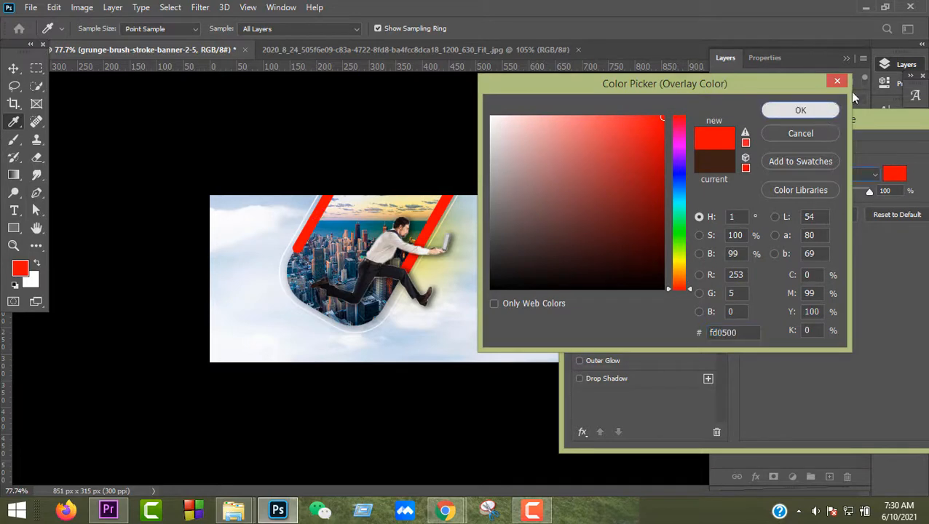
left_click(800, 110)
left_click(754, 194)
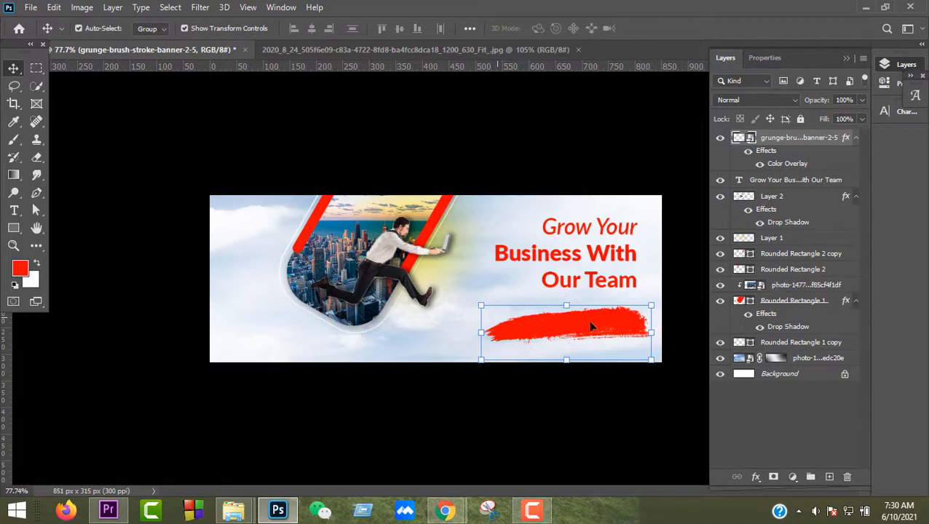
left_click(196, 280)
left_click(13, 210)
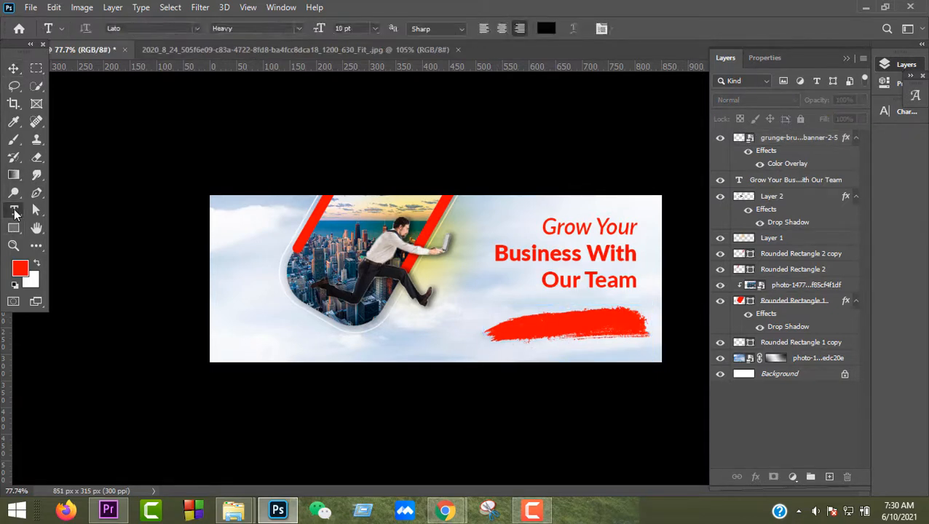
right_click(14, 211)
left_click(45, 210)
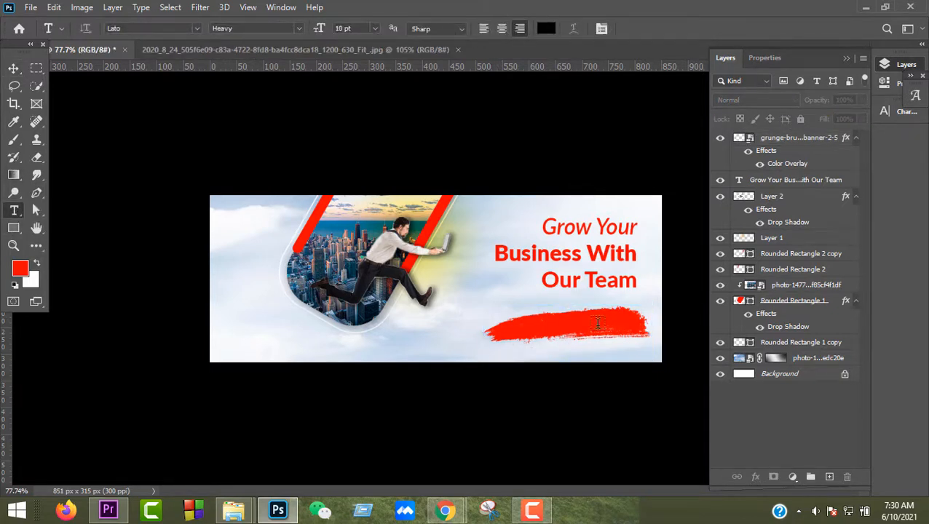
left_click(511, 333)
type("www")
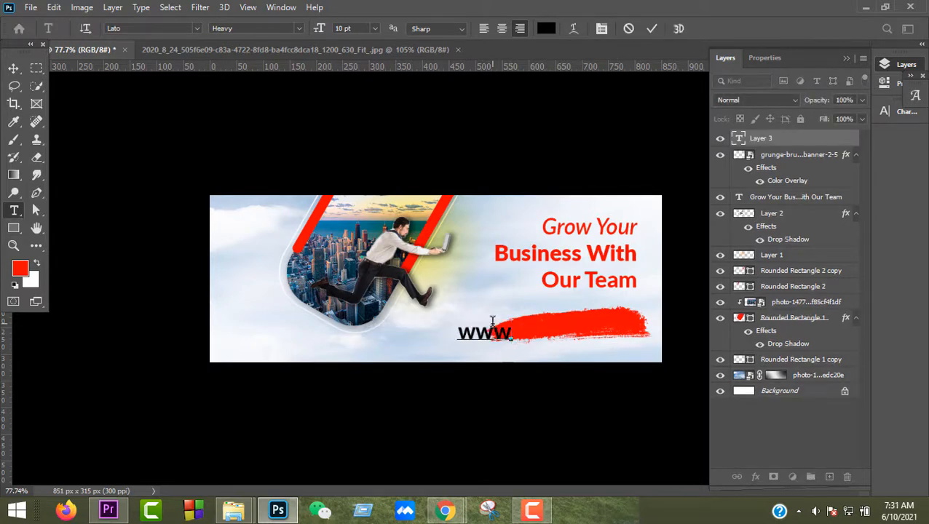
type(".lbus")
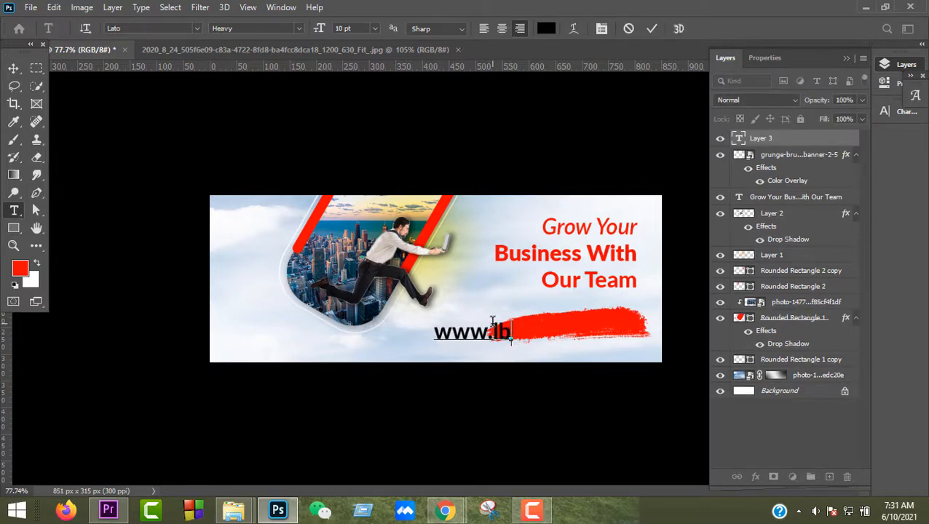
key("BackSpace")
key("BackSpace")
key("BackSpace")
key("BackSpace")
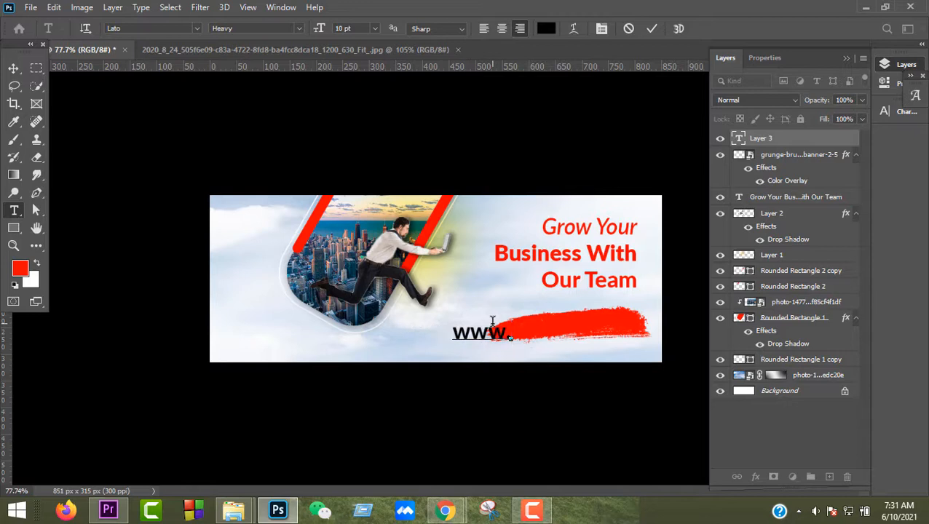
type("busin")
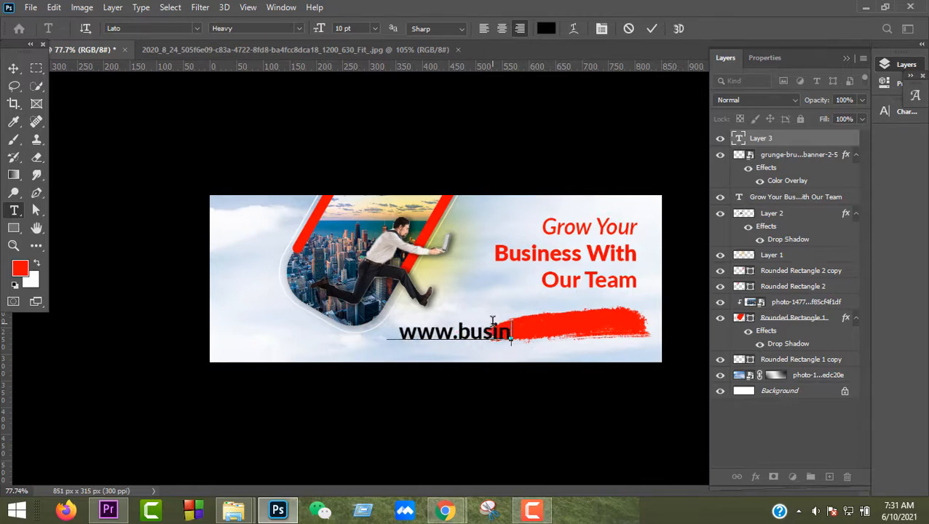
type("ess.com")
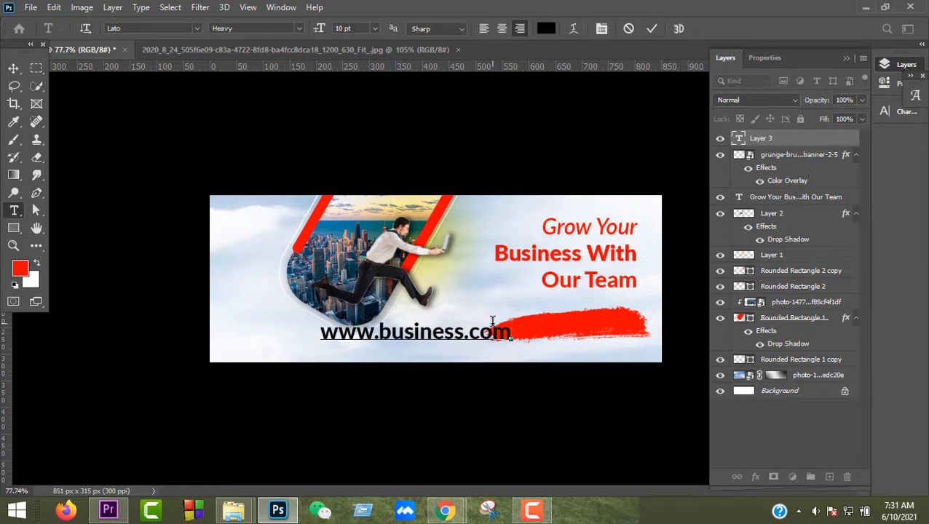
- Format the website text as Lato Bold, 8 pt, in white (ffffff)
key("ctrl+a")
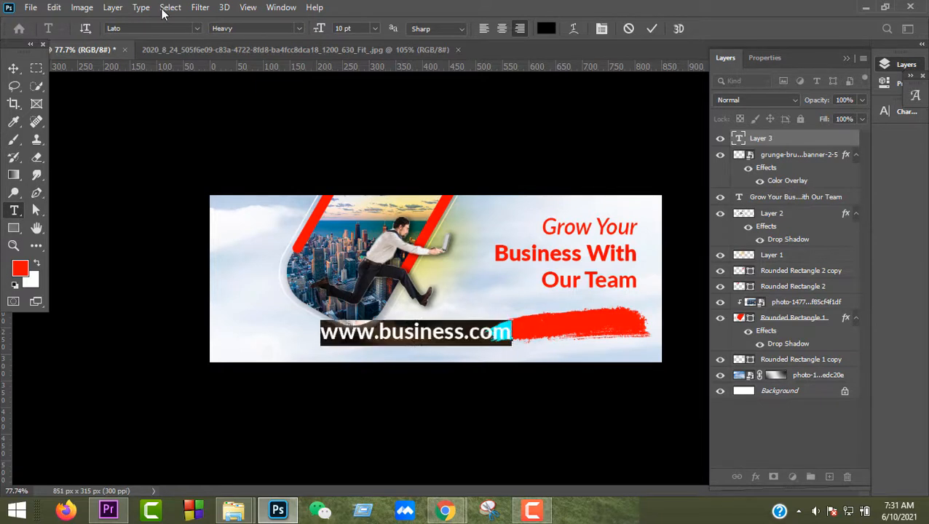
left_click(295, 29)
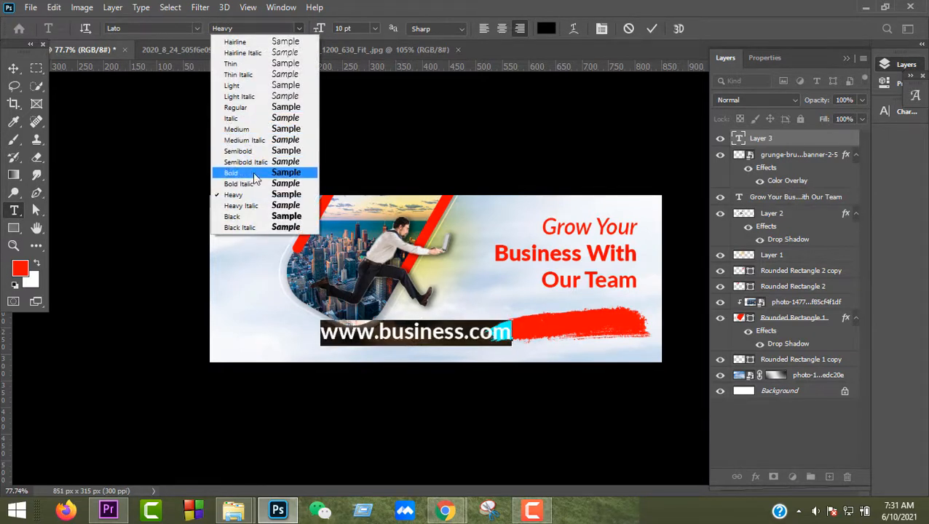
left_click(300, 173)
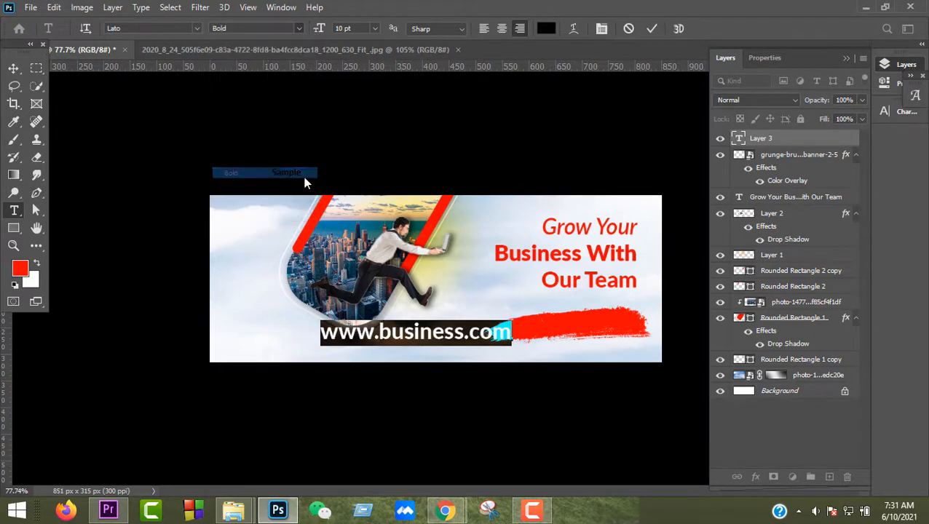
left_click(374, 28)
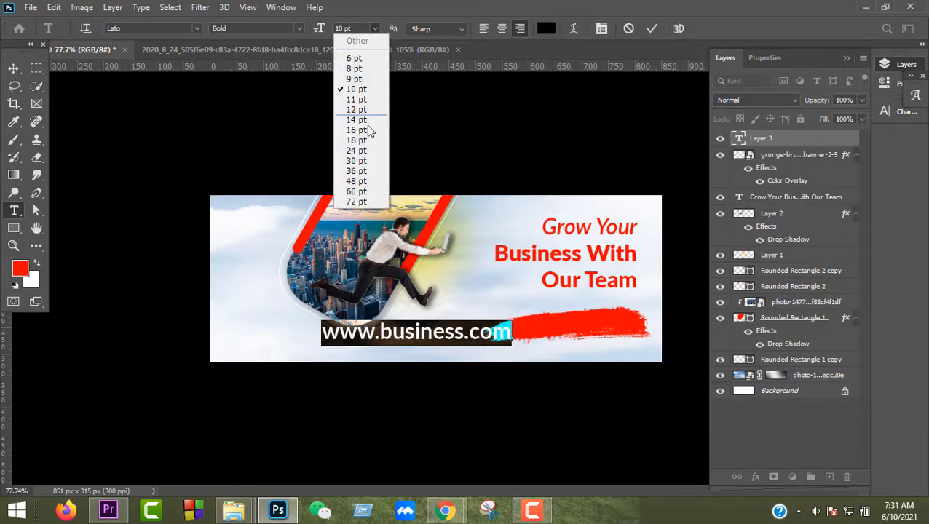
left_click(352, 69)
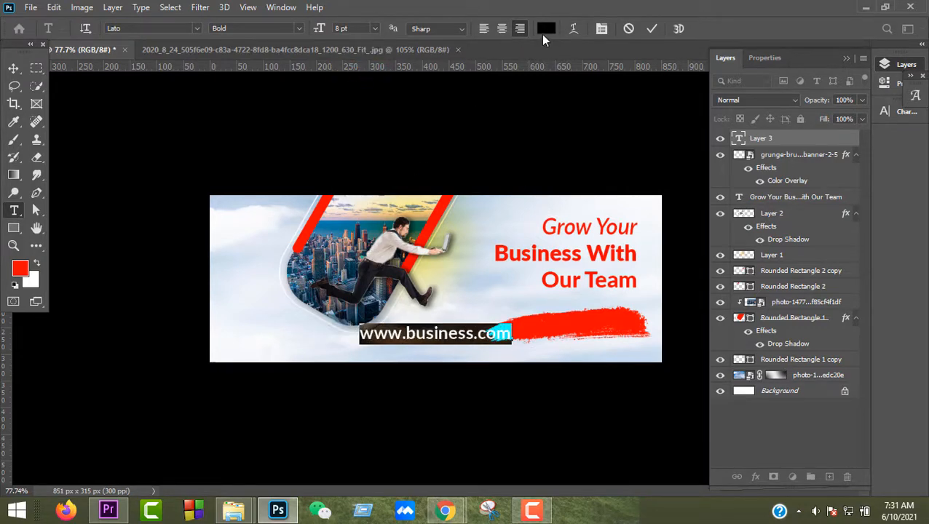
left_click(546, 28)
left_click_drag(497, 122, 447, 73)
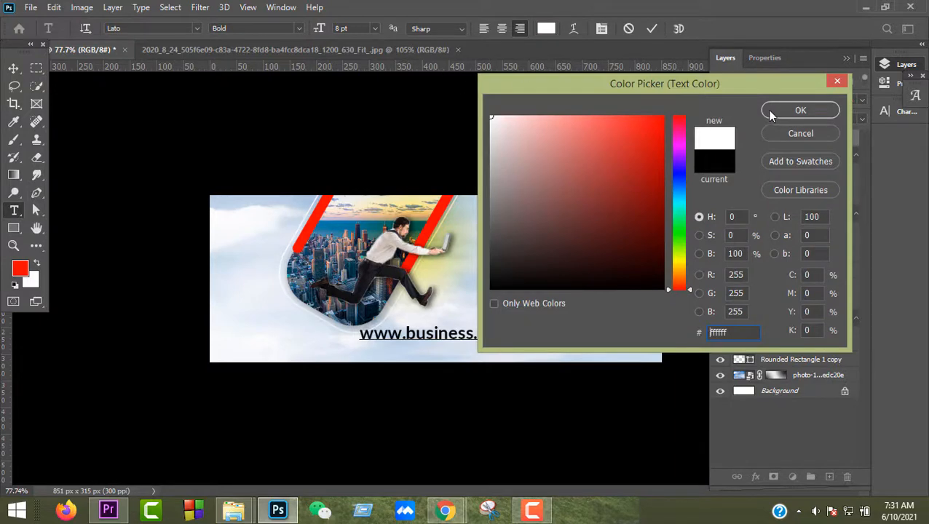
left_click(800, 110)
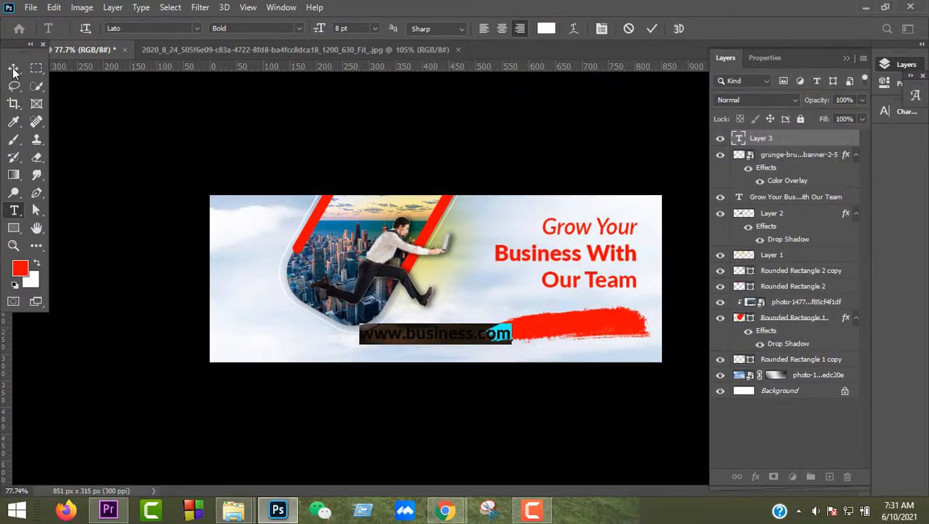
- Scale the website text to about 80.79% and position it on the red brush stroke, below the headline
left_click(14, 70)
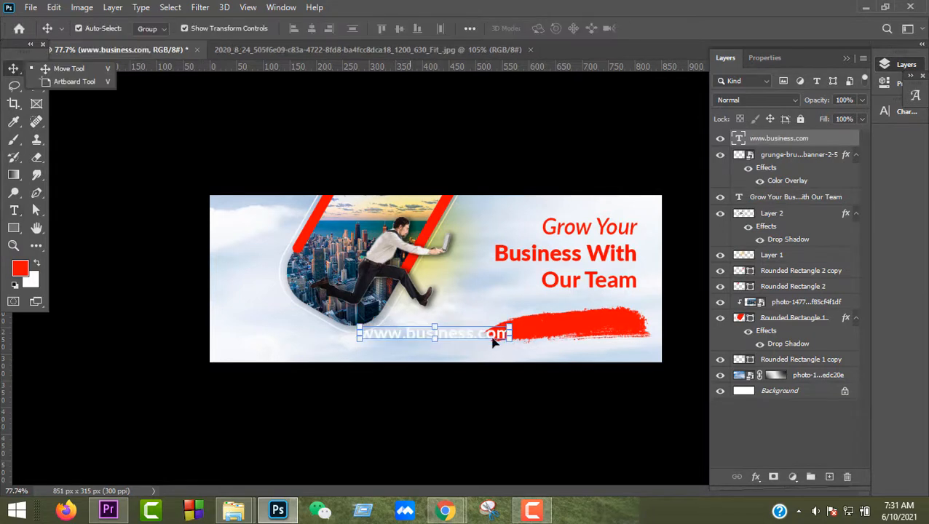
mouse_move(472, 338)
left_mouse_down()
mouse_move(624, 339)
mouse_move(614, 331)
mouse_move(647, 323)
mouse_move(635, 322)
left_mouse_up()
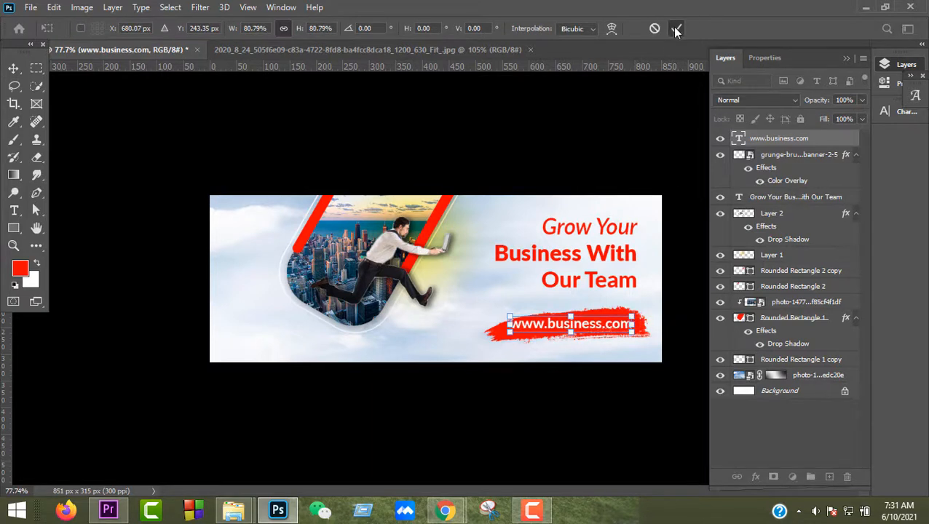
left_click(676, 29)
left_click(646, 124)
scroll(630, 340, "up", 2)
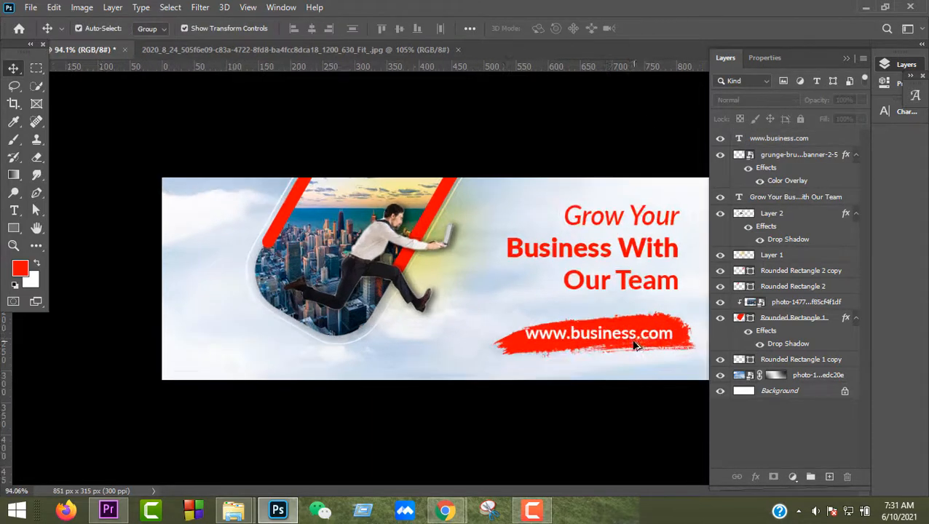
left_click(632, 334)
left_click_drag(634, 334, 638, 336)
left_click(514, 166)
scroll(451, 213, "down", 1)
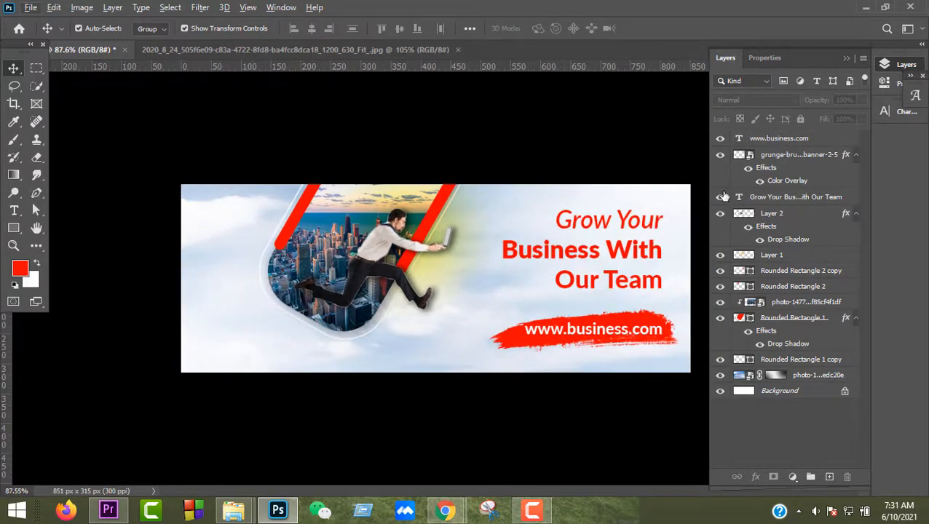
- Stamp all visible layers into a new layer above the website text and open the Camera Raw filter on it
left_click(817, 140)
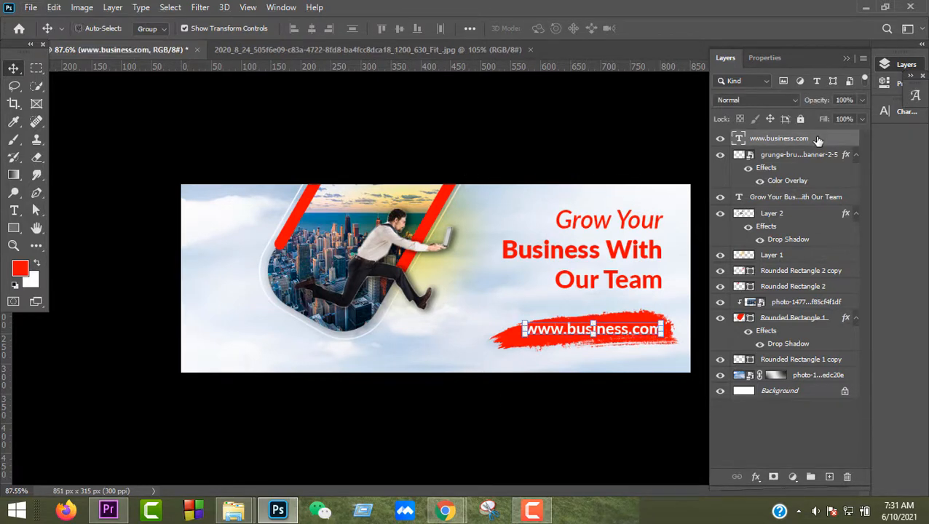
key("ctrl+alt+shift+e")
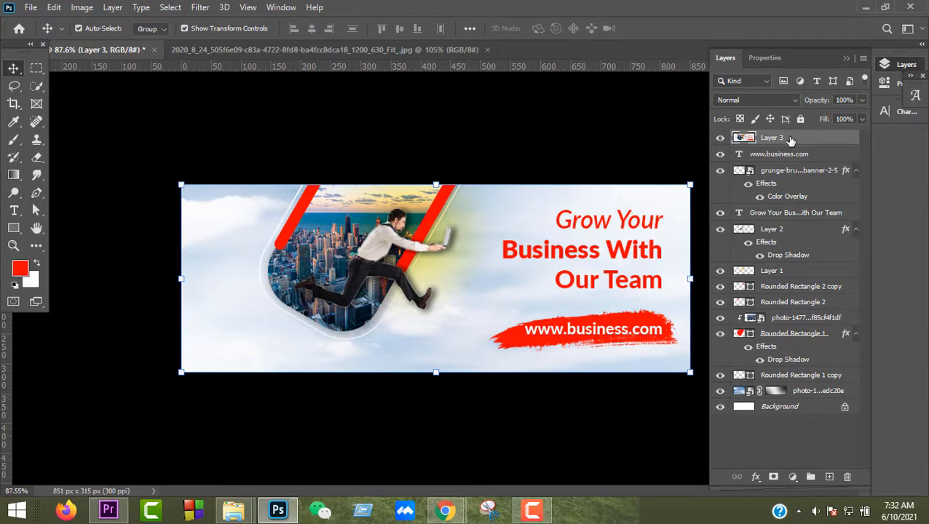
left_click(200, 7)
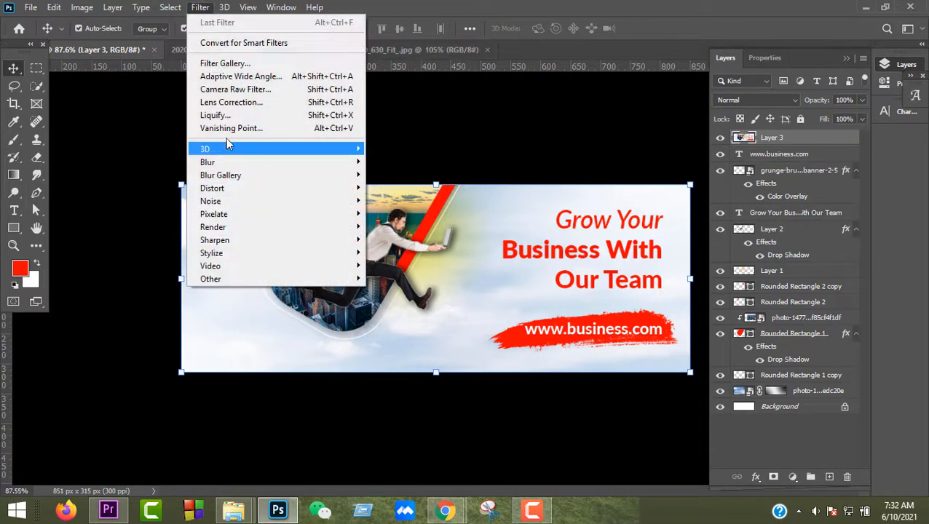
left_click(230, 88)
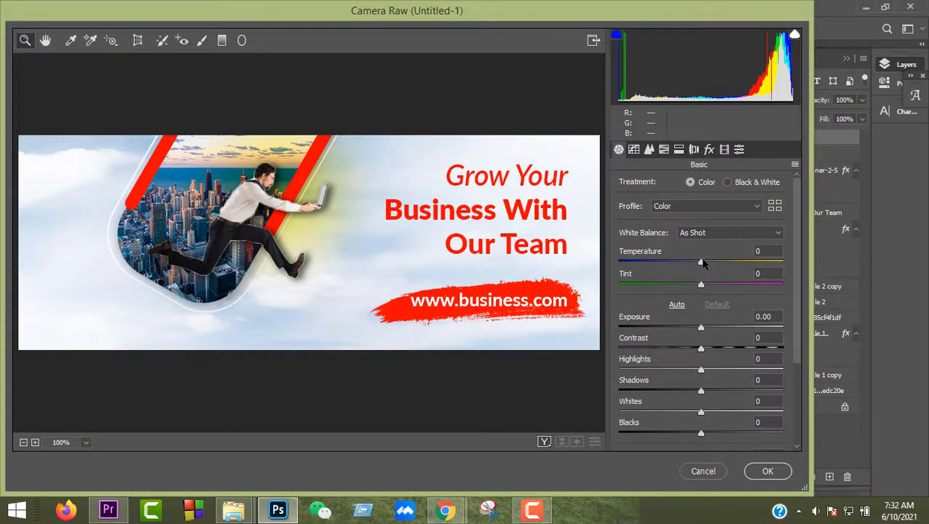
left_click(710, 261)
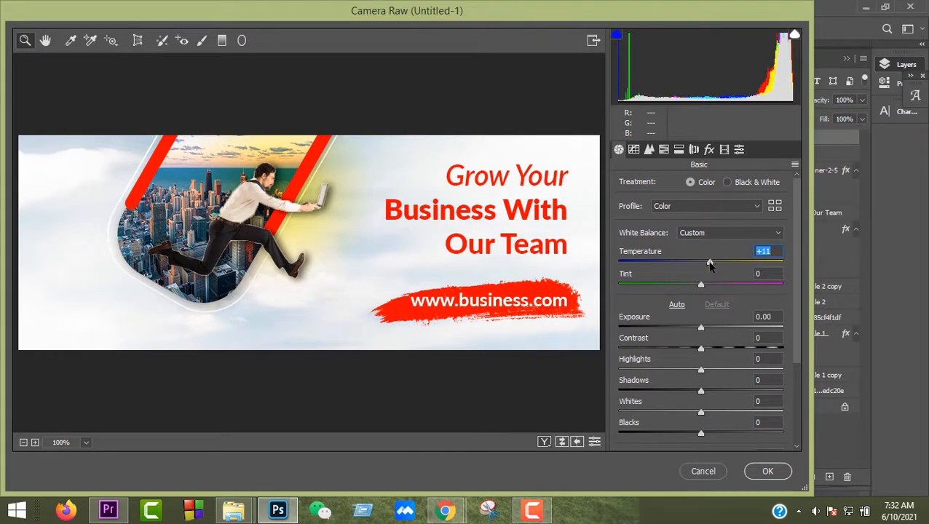
type("0")
key("Tab")
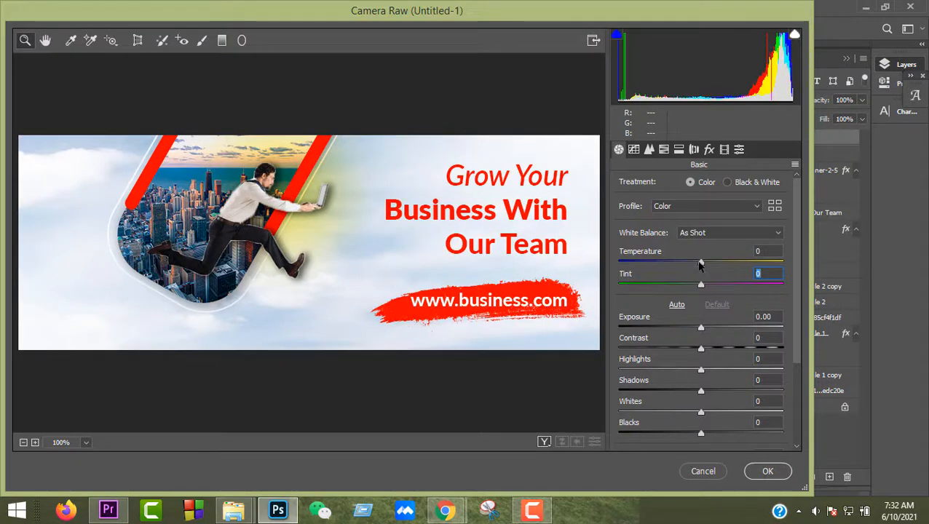
- Set the merged layer's Camera Raw temperature to +8, exposure to -0.15 and contrast to +3
left_click(707, 261)
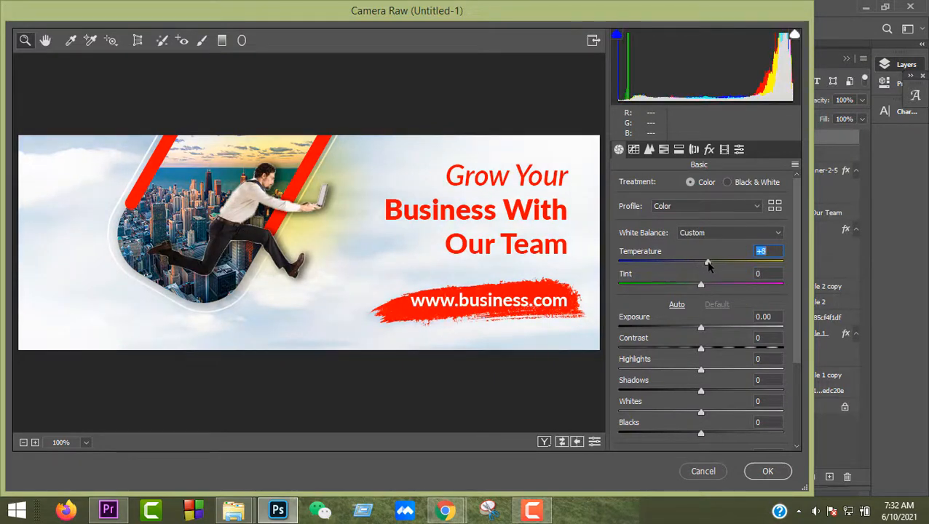
left_click_drag(700, 326, 703, 350)
- Set the vibrance to +11 and the whites to +15, and apply the Camera Raw filter
scroll(682, 436, "down", 3)
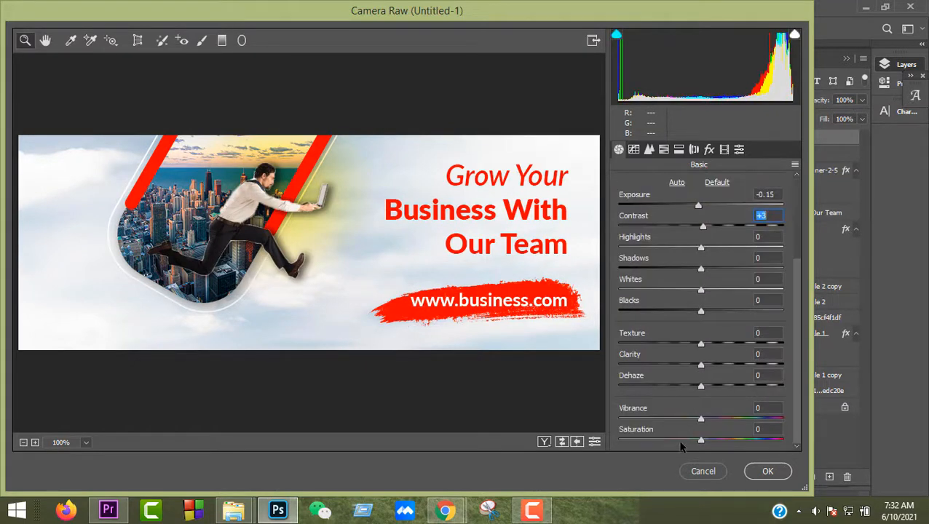
left_click_drag(700, 422, 708, 422)
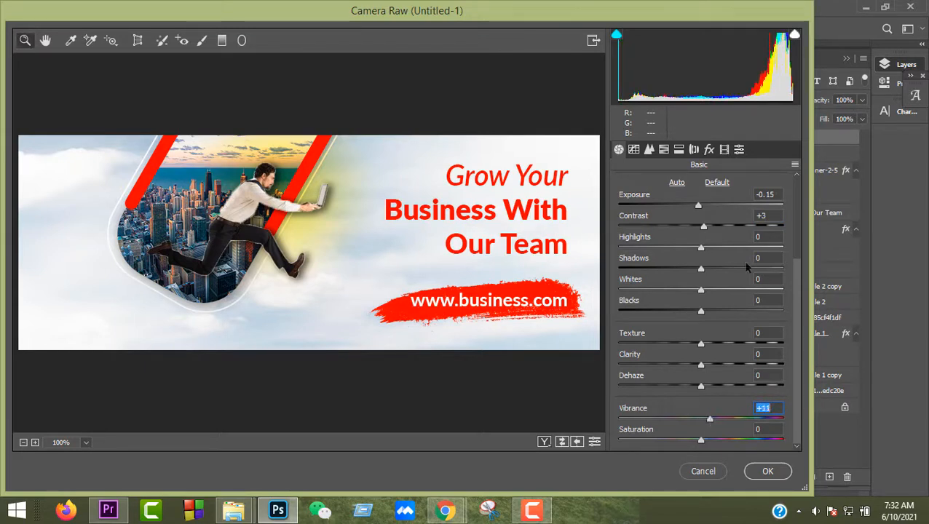
mouse_move(697, 295)
left_mouse_down()
mouse_move(716, 295)
mouse_move(675, 300)
mouse_move(713, 293)
left_mouse_up()
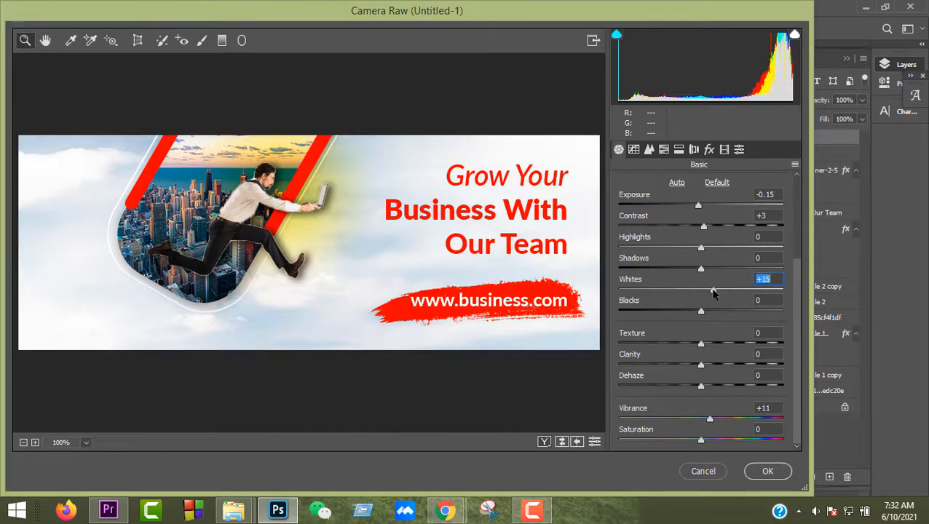
left_click(766, 472)
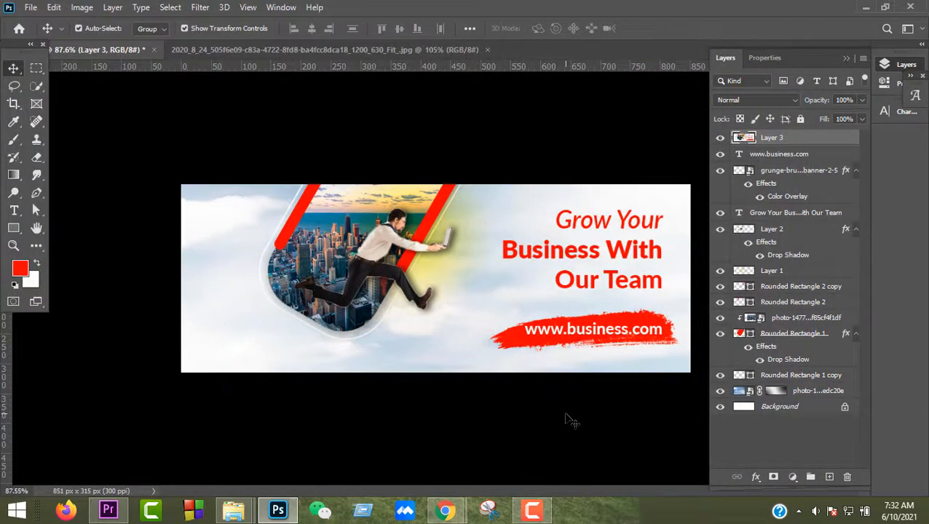
- Deselect the merged layer and preview the finished banner in full-screen mode
left_click(572, 417)
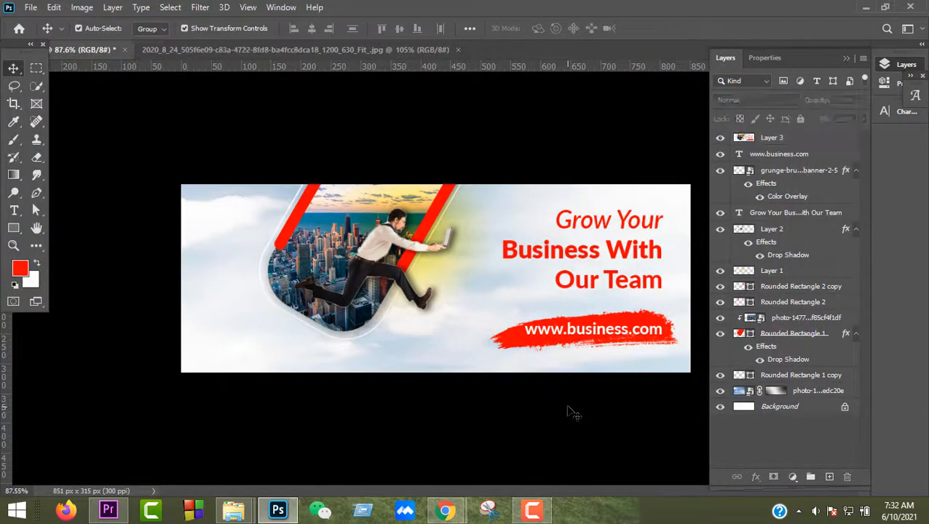
key("f")
key("f")
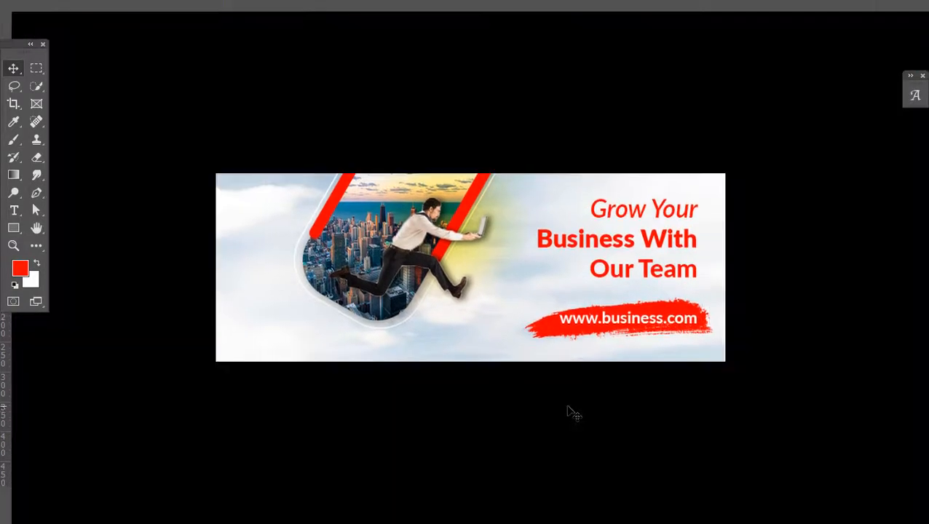
key("ctrl+plus")
key("ctrl+plus")
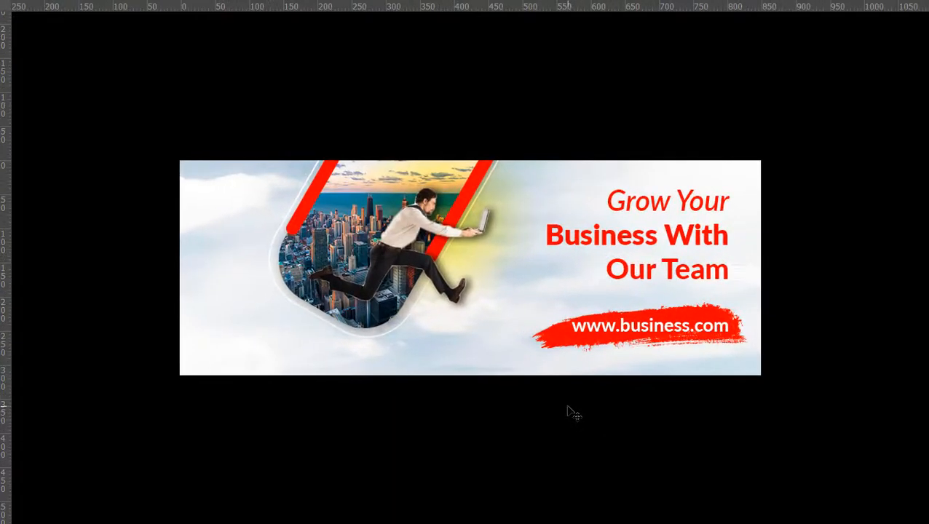